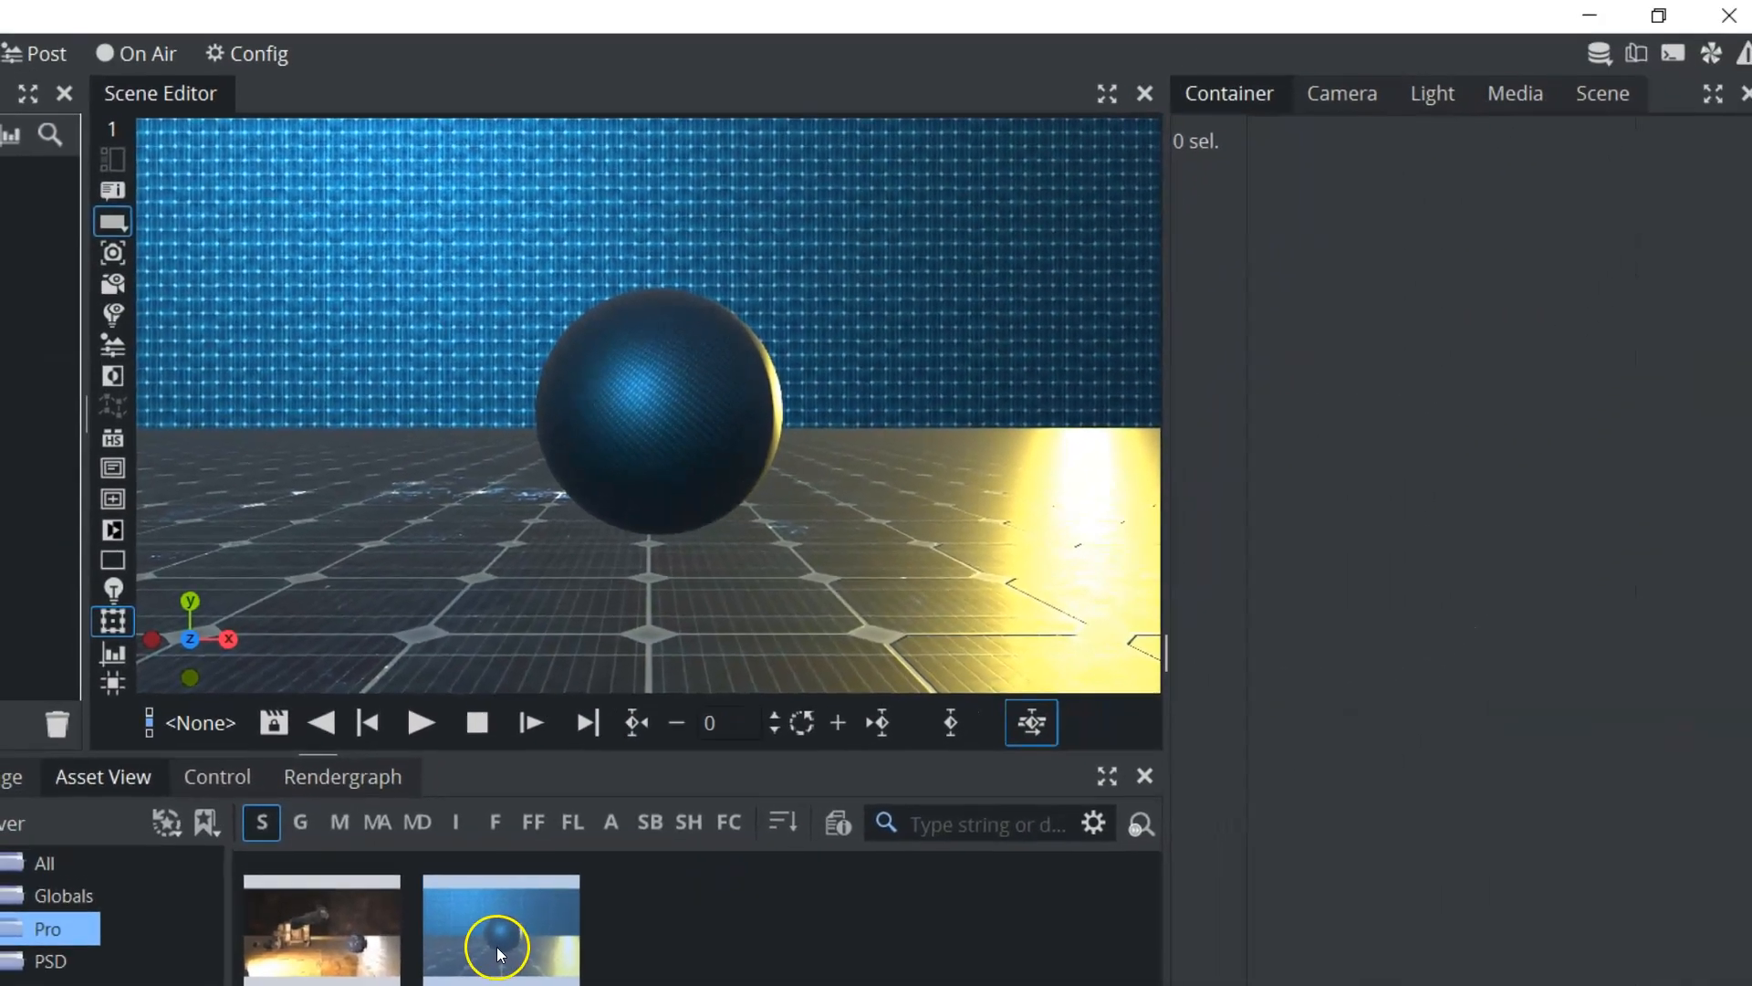
- Open the Stage and try it as an undocked, widened floating window
{"action": "left_click", "coordinate": [9, 783]}
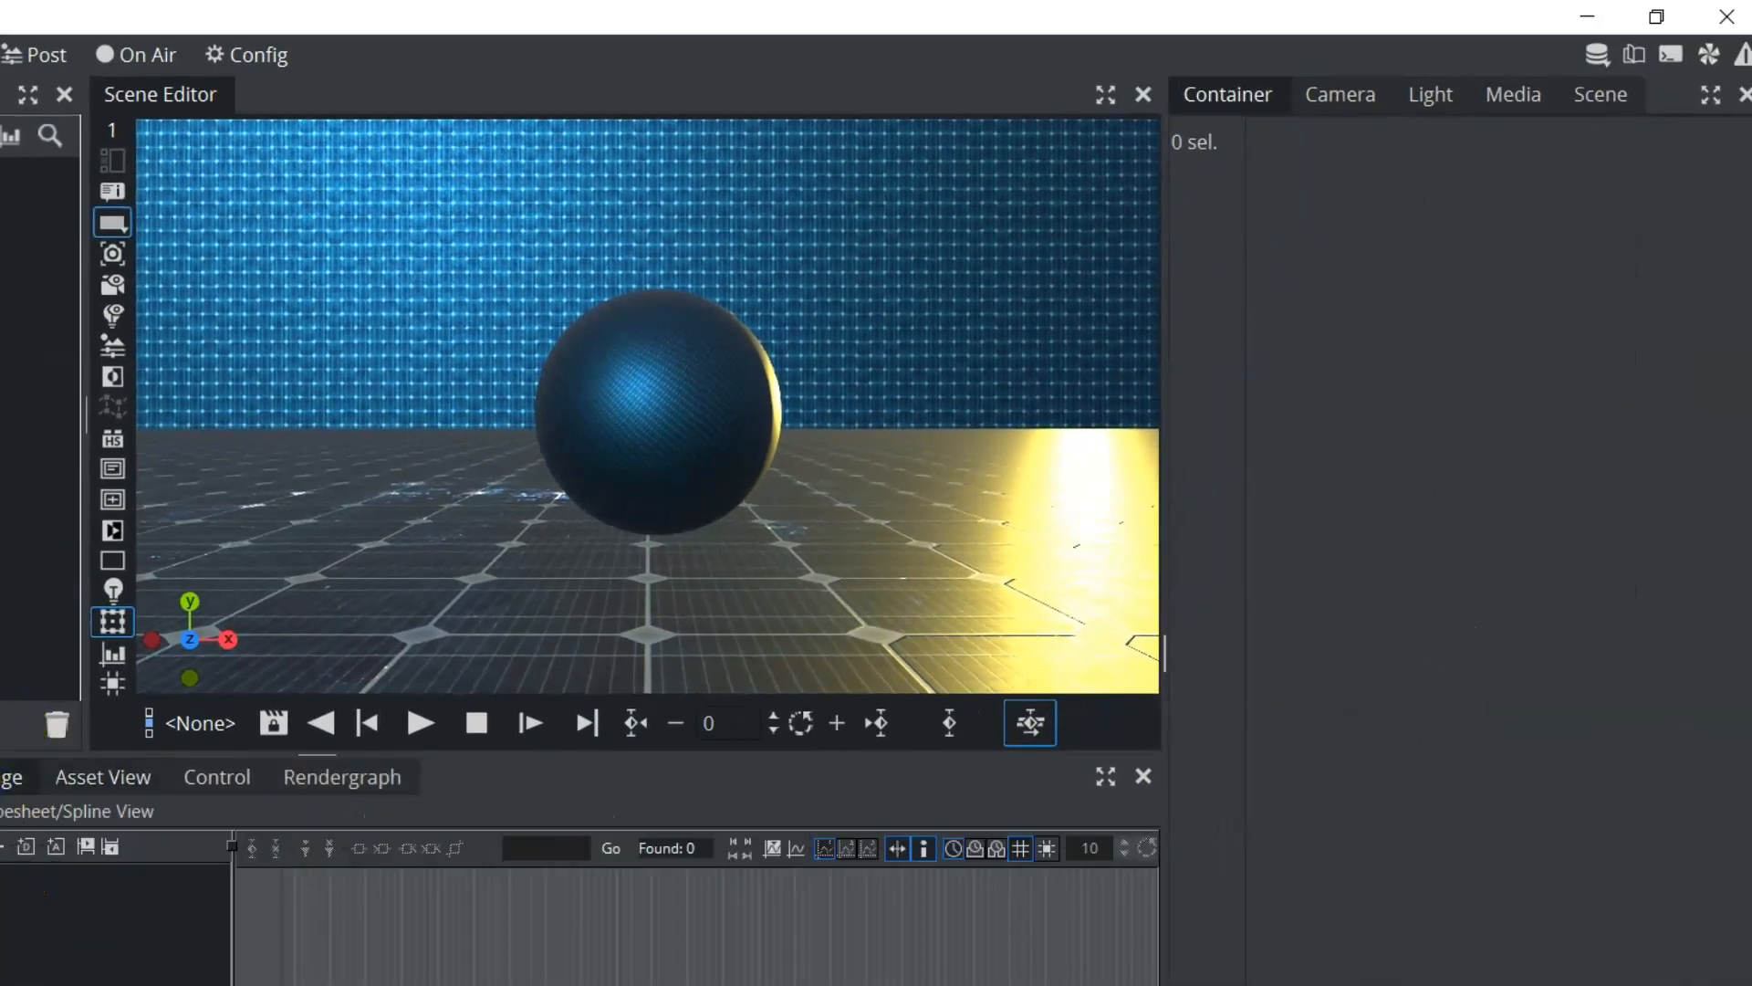
{"action": "left_click_drag", "start_coordinate": [2, 814], "coordinate": [255, 427]}
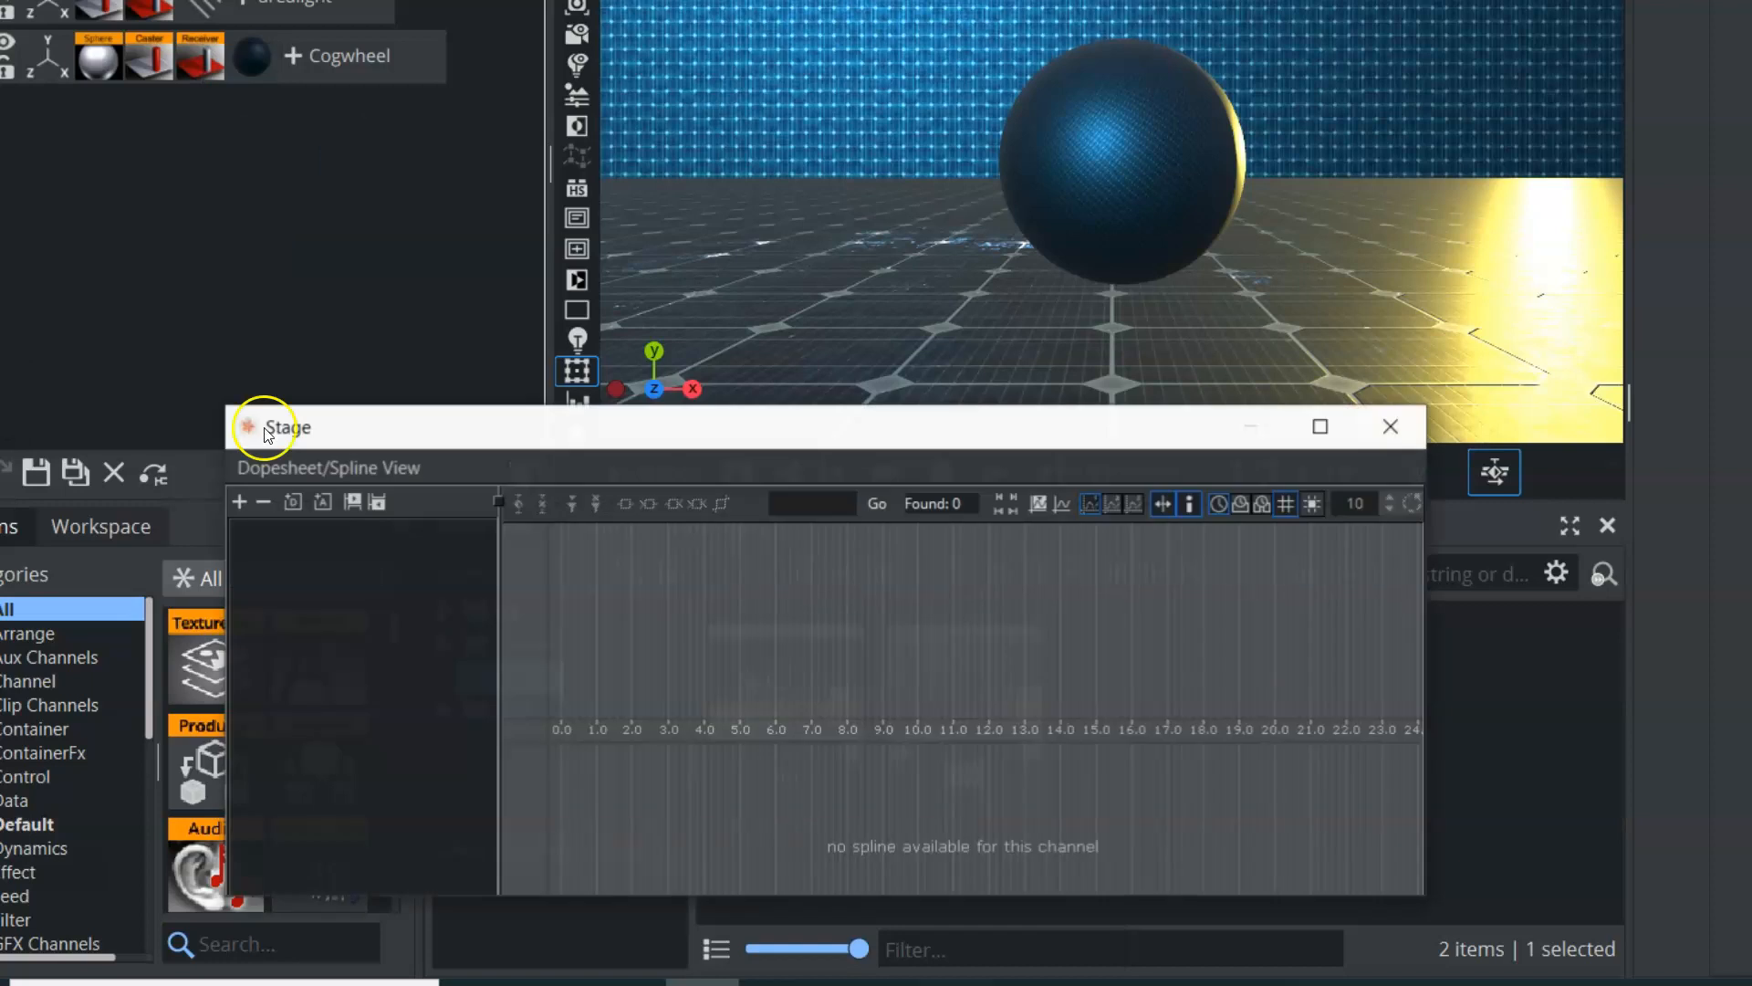
{"action": "left_click_drag", "start_coordinate": [1423, 636], "coordinate": [1751, 639]}
{"action": "left_click_drag", "start_coordinate": [1087, 424], "coordinate": [1104, 458]}
{"action": "left_click", "coordinate": [1126, 236]}
{"action": "left_click", "coordinate": [872, 669]}
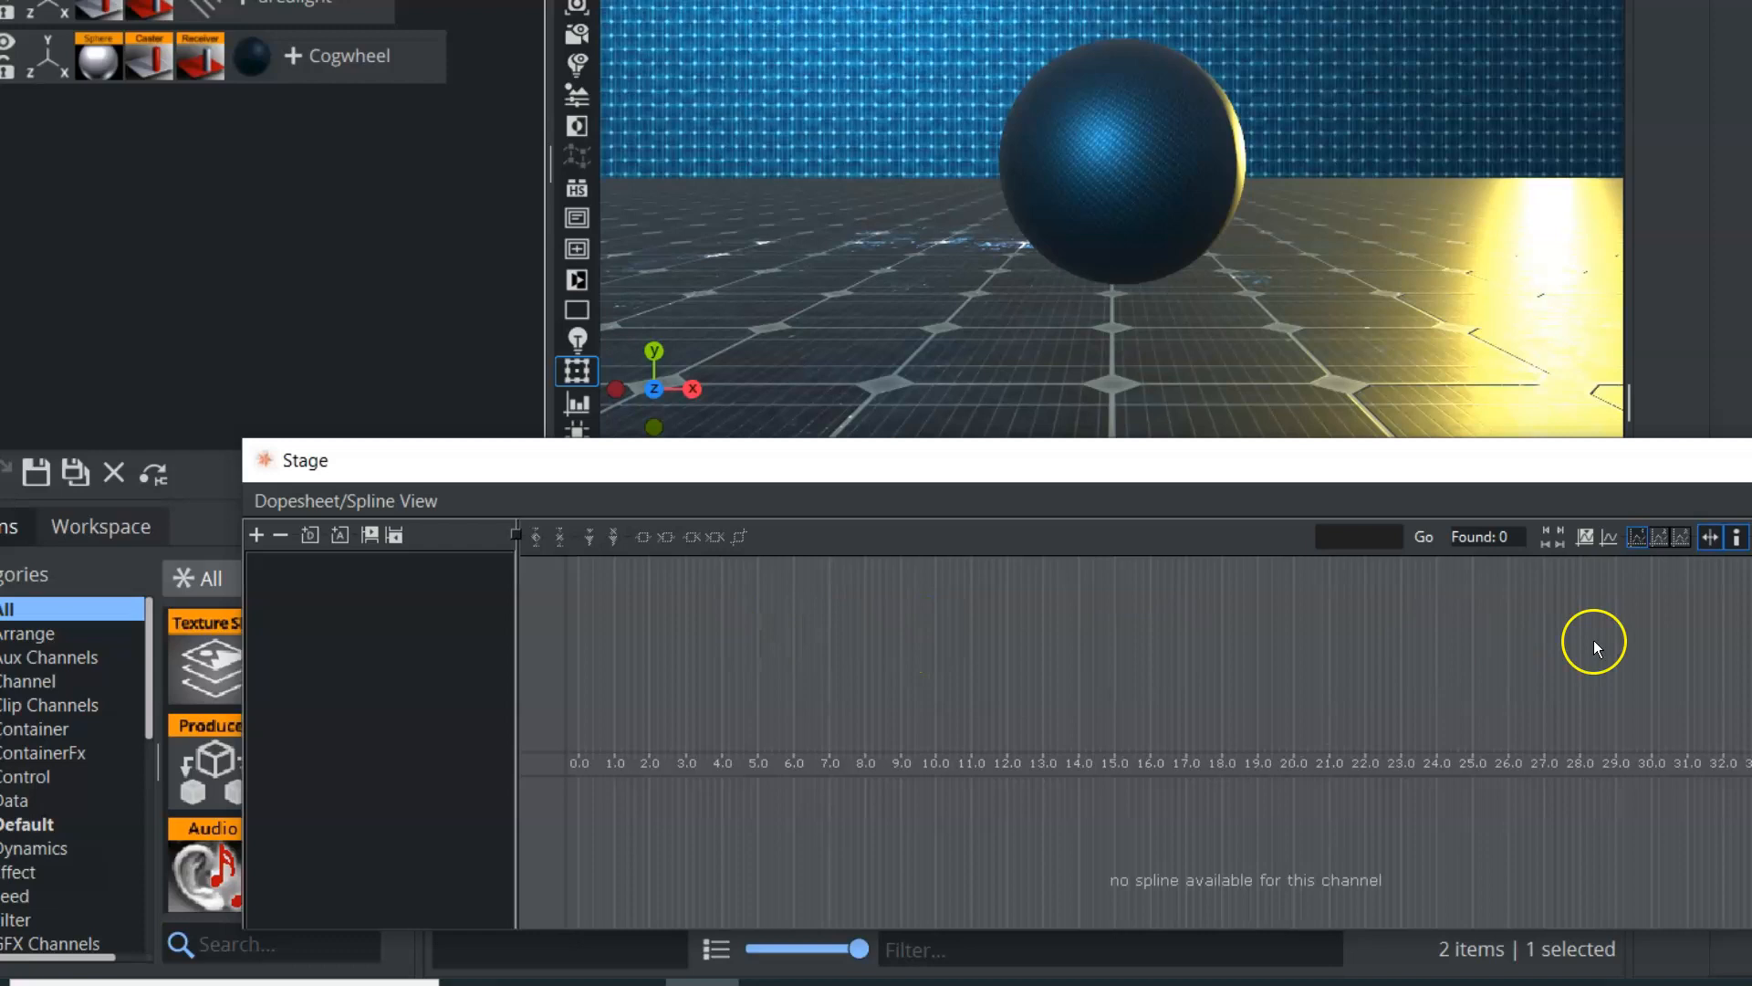
- Keyframe the sphere's position from the left side of the scene to the right side over 50 frames
{"action": "left_click", "coordinate": [1120, 144]}
{"action": "left_click_drag", "start_coordinate": [1120, 145], "coordinate": [799, 146]}
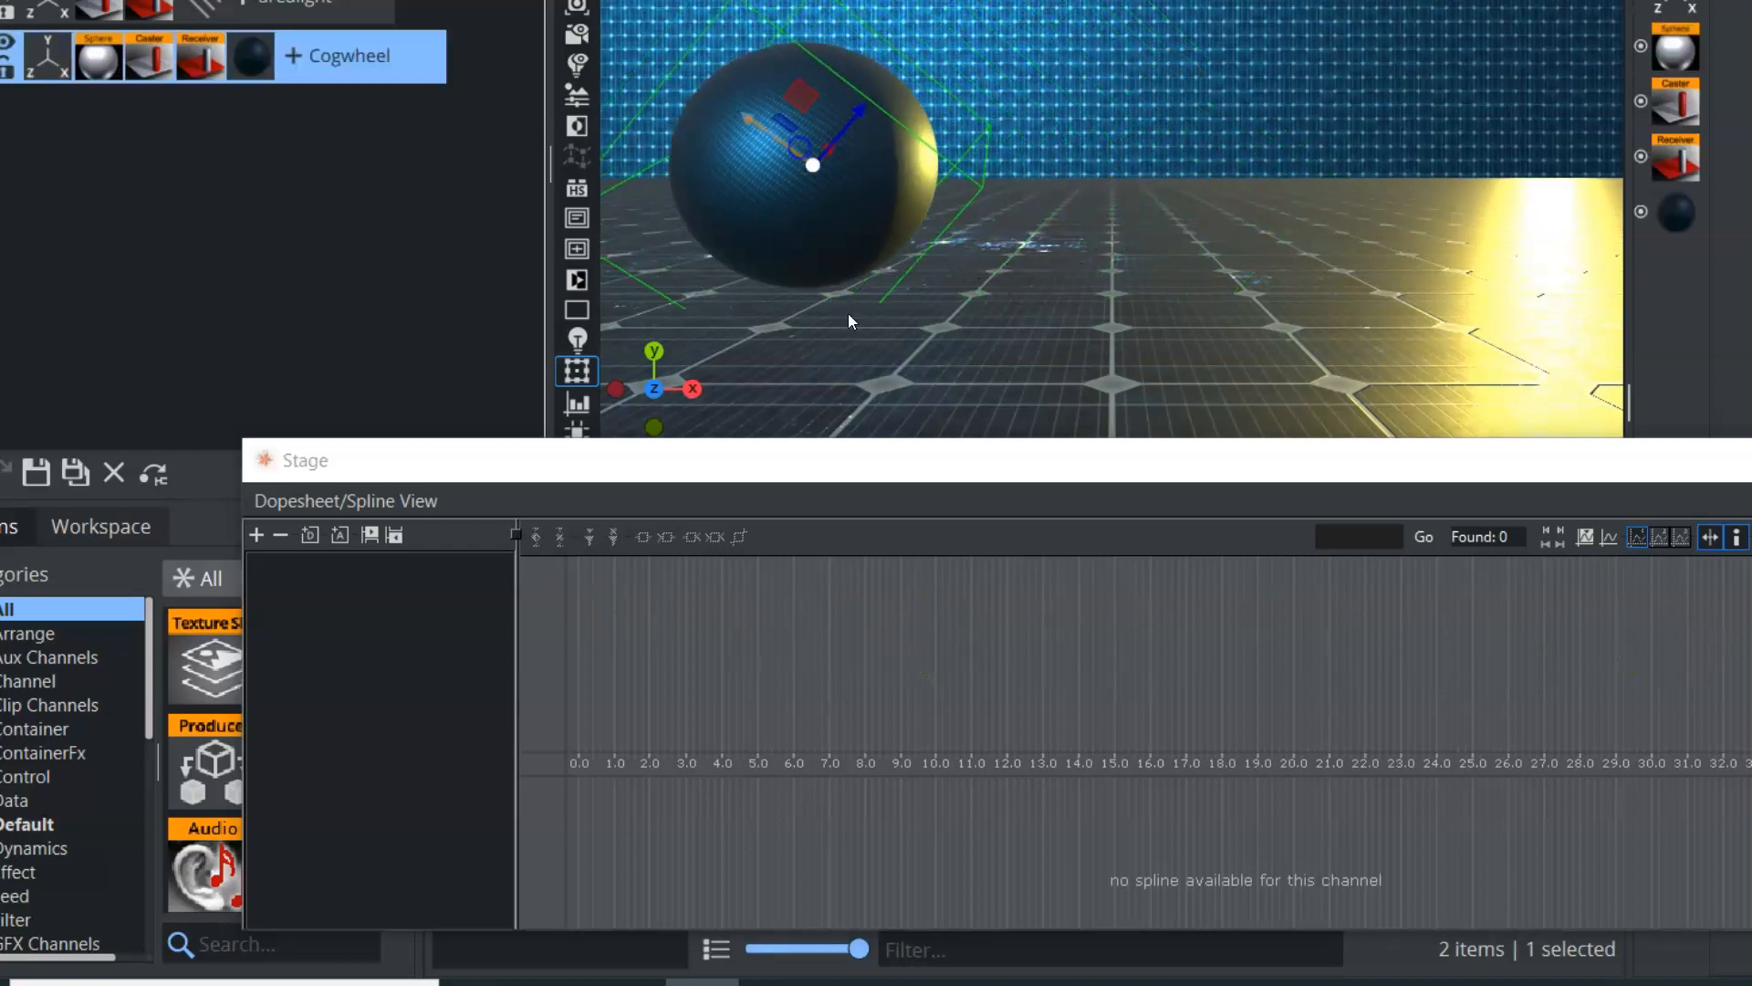
{"action": "left_click_drag", "start_coordinate": [817, 551], "coordinate": [771, 537]}
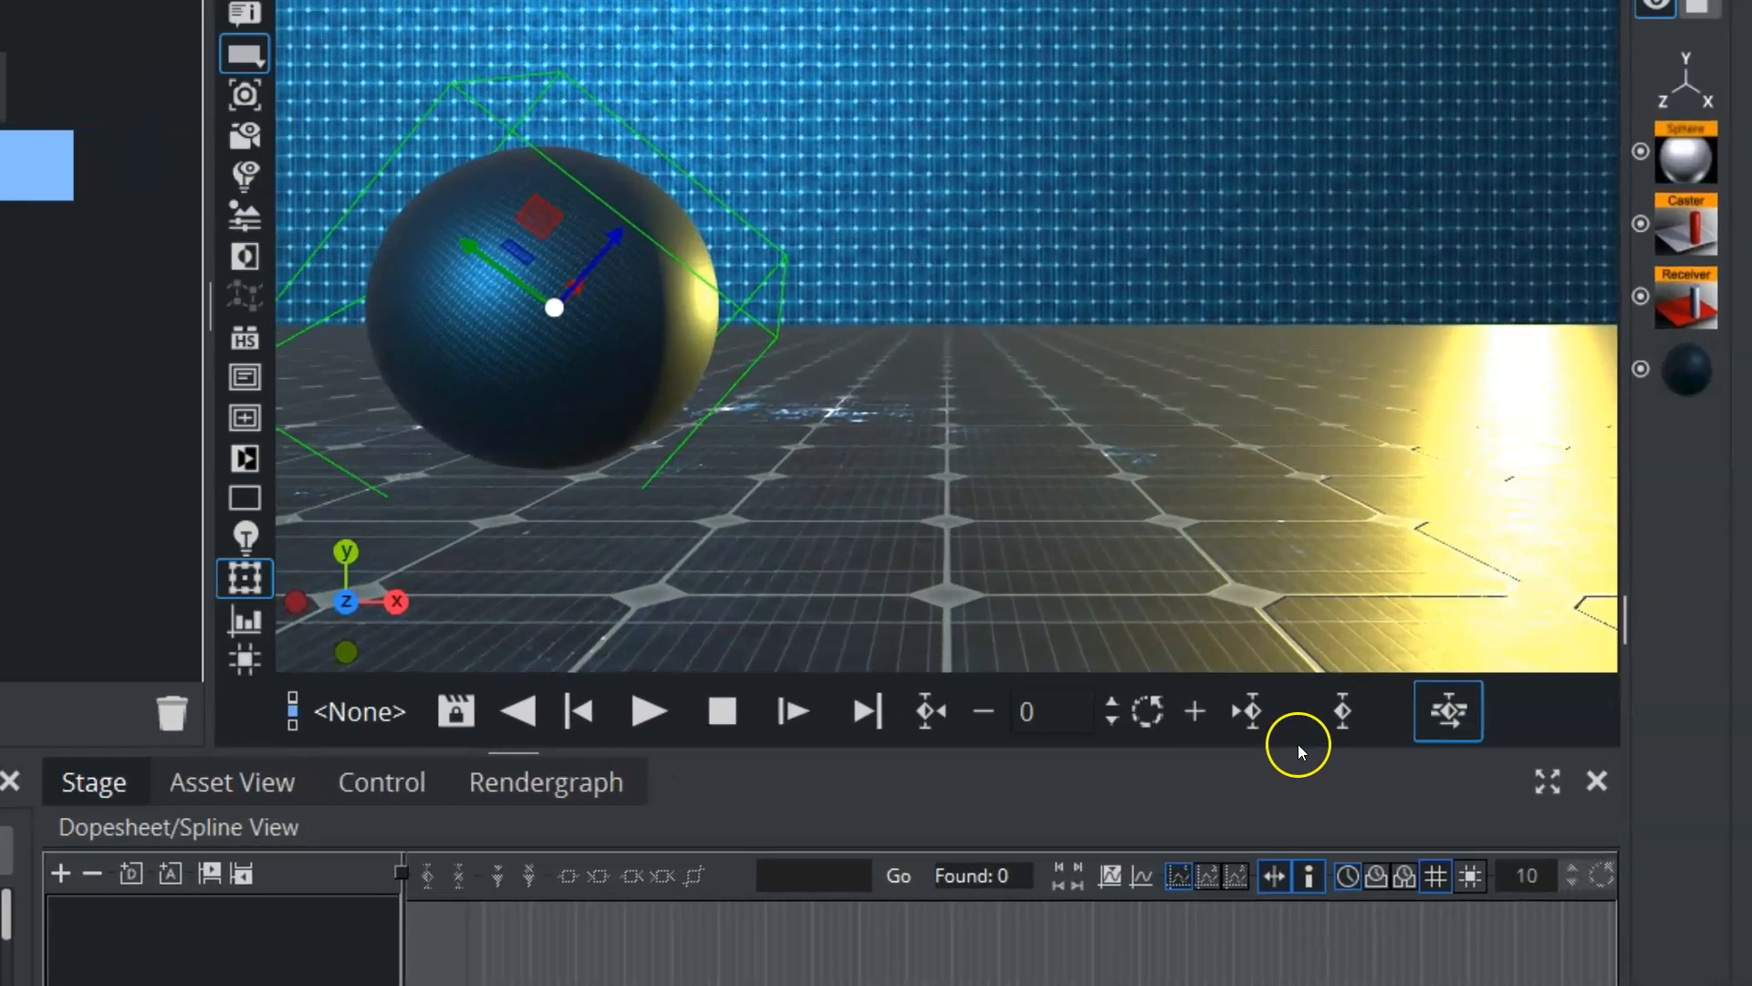
{"action": "left_click", "coordinate": [1413, 473]}
{"action": "left_click_drag", "start_coordinate": [348, 337], "coordinate": [1302, 337]}
{"action": "left_click", "coordinate": [1296, 827]}
{"action": "left_click", "coordinate": [646, 615]}
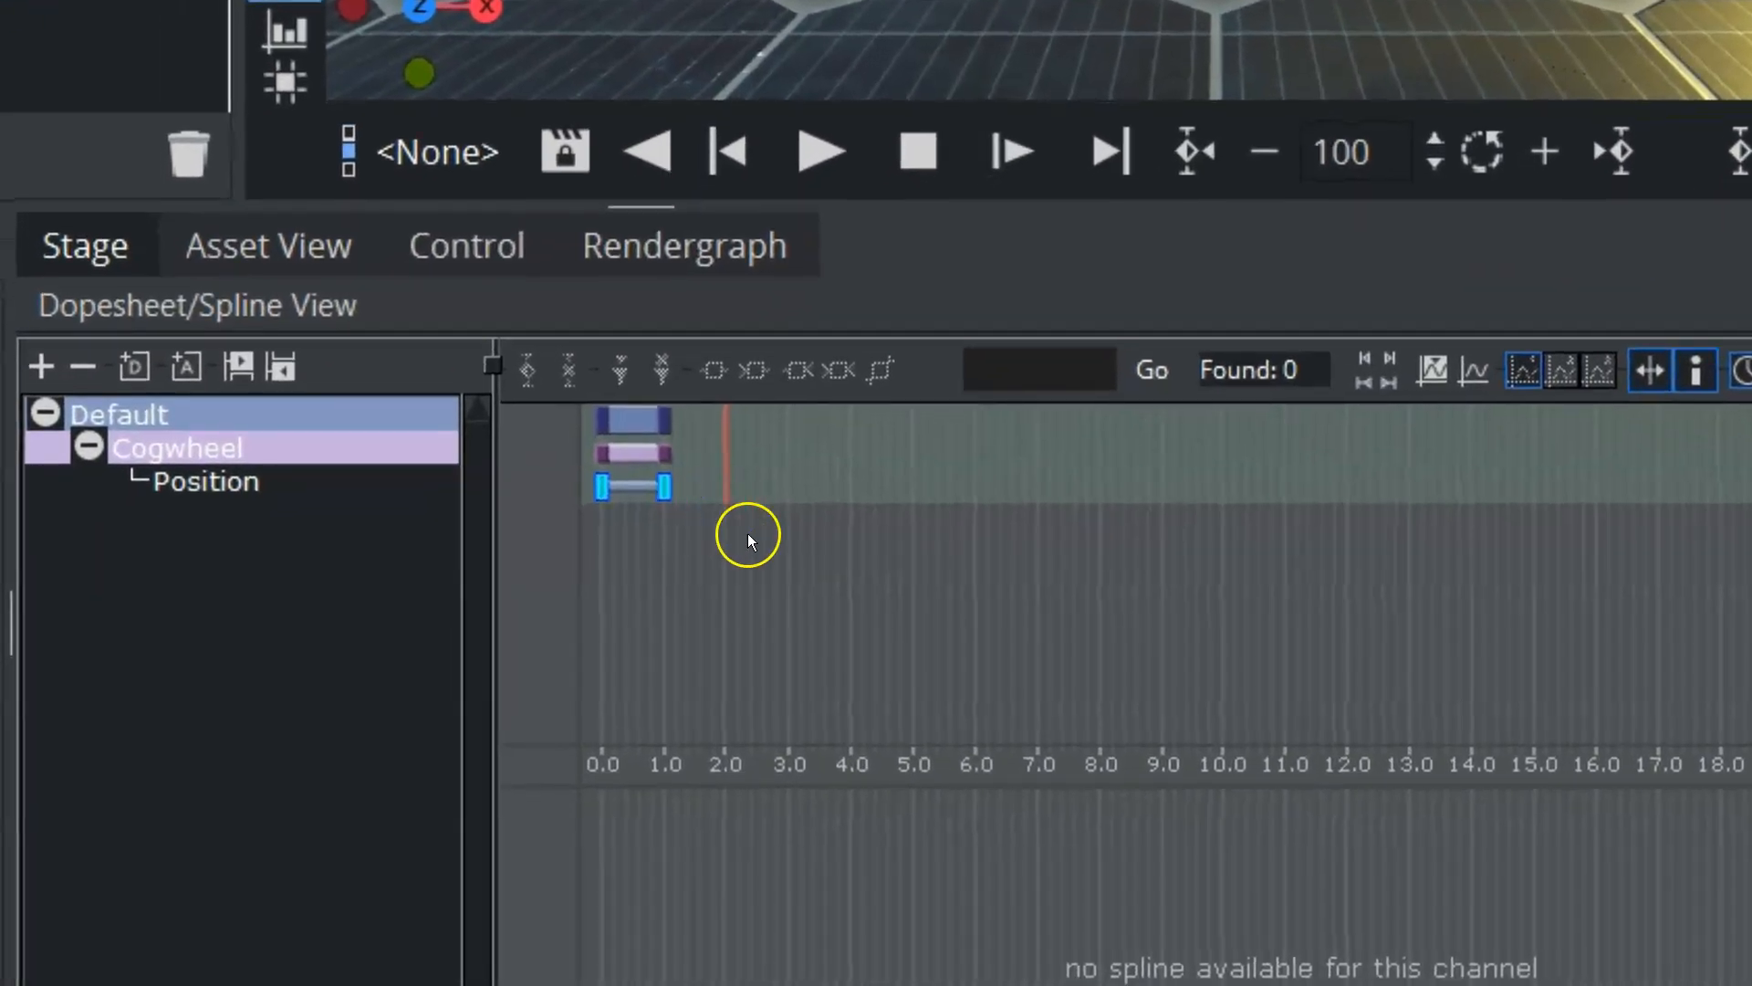
- Inspect the start and end keyframes of the Cogwheel's Position channel
{"action": "scroll", "coordinate": [520, 623], "scroll_direction": "up", "scroll_amount": 3}
{"action": "right_click_drag", "start_coordinate": [747, 533], "coordinate": [1571, 593]}
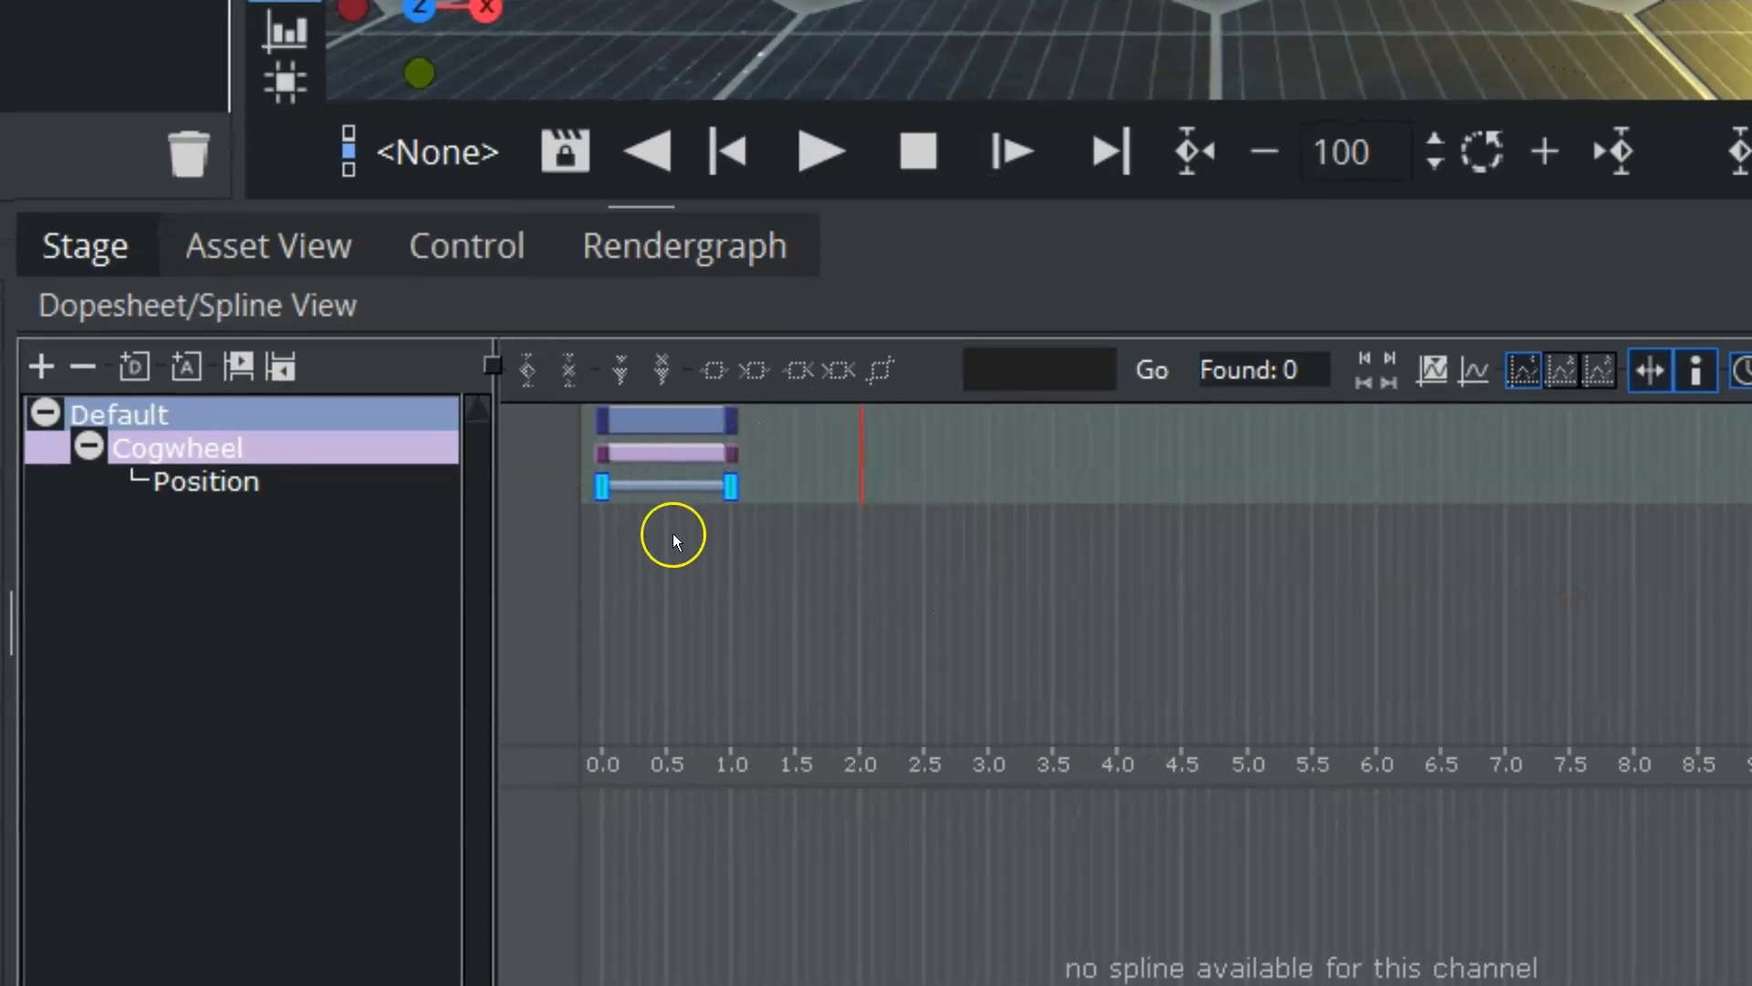
{"action": "left_click", "coordinate": [603, 488]}
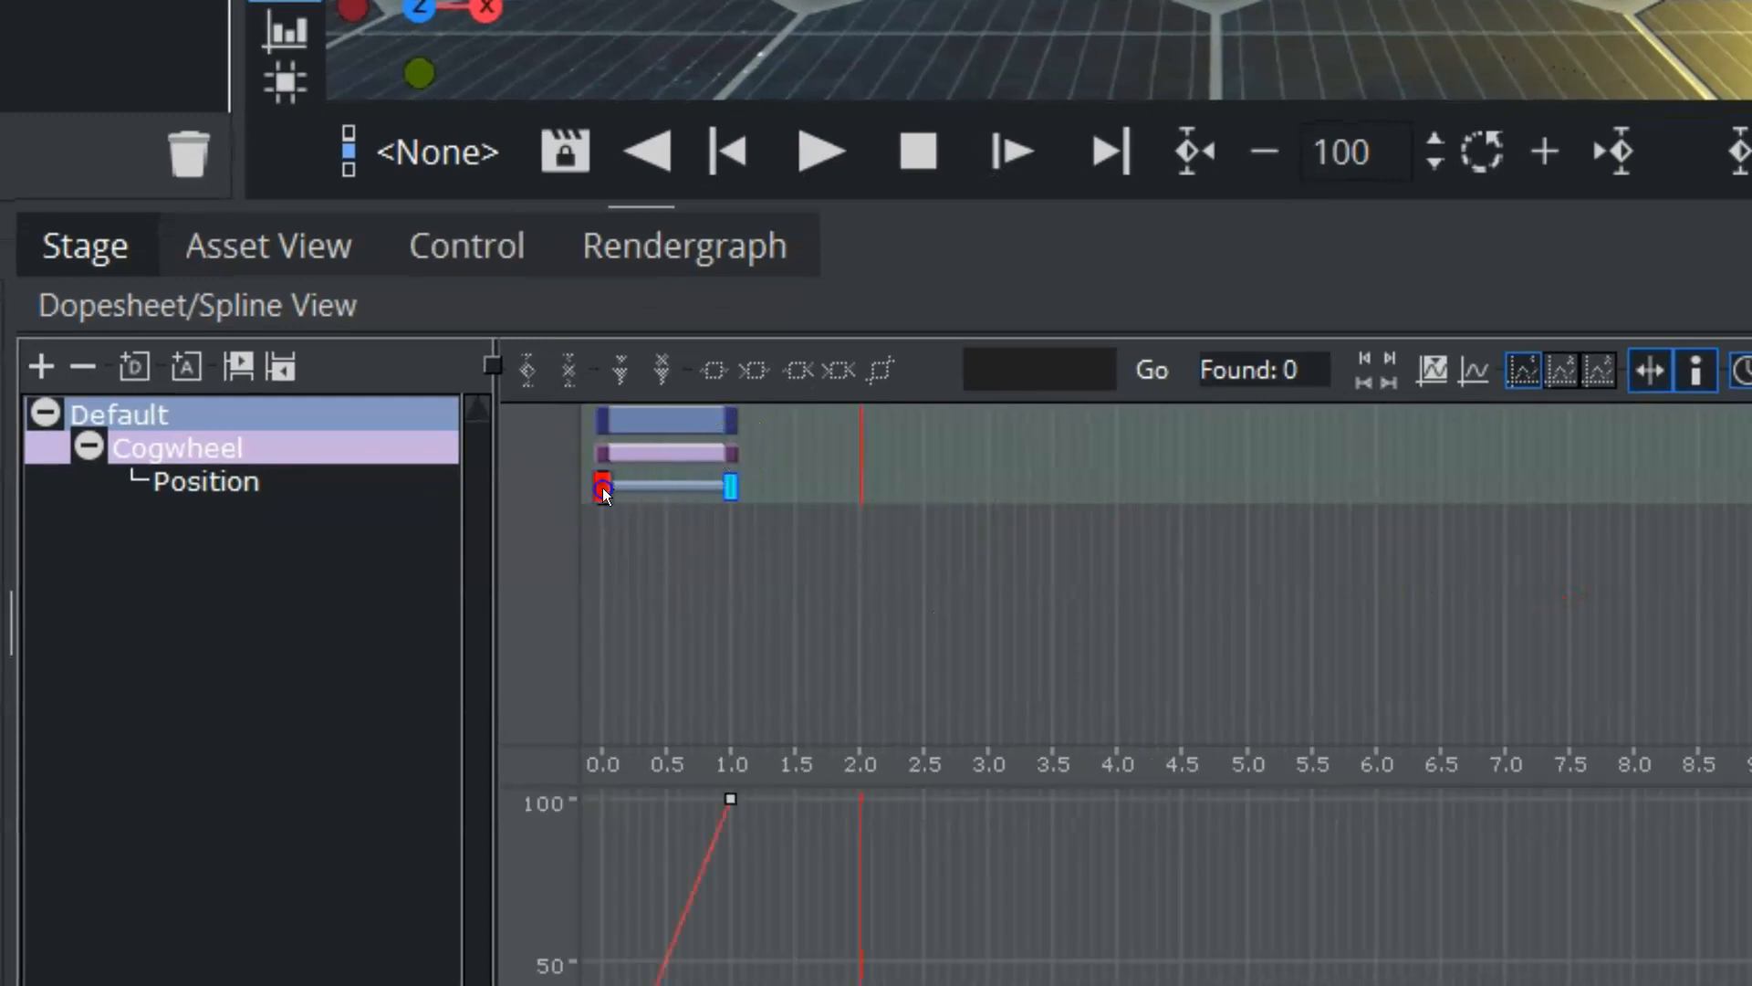
{"action": "left_click", "coordinate": [730, 486]}
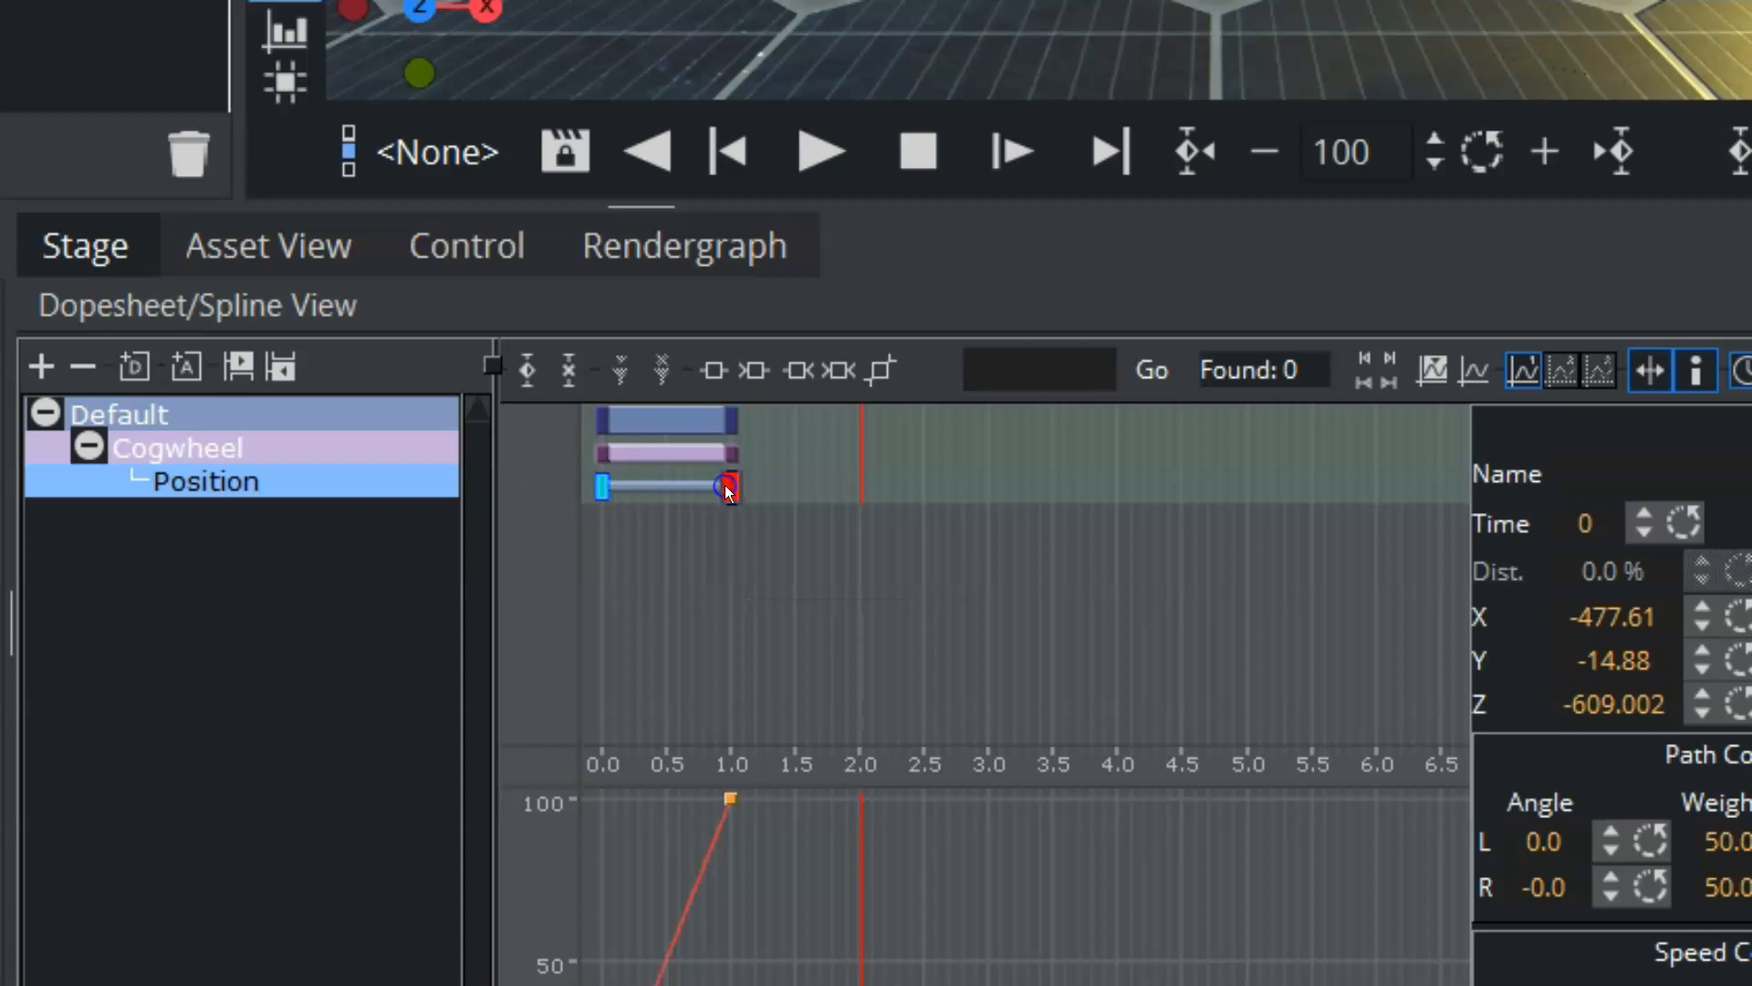
{"action": "left_click", "coordinate": [675, 490]}
- Examine the Position animation along the timeline at different scales, from its start to beyond its end keyframe
{"action": "scroll", "coordinate": [692, 522], "scroll_direction": "up", "scroll_amount": 3}
{"action": "middle_click_drag", "start_coordinate": [689, 571], "coordinate": [1576, 595]}
{"action": "scroll", "coordinate": [1212, 561], "scroll_direction": "up", "scroll_amount": 1}
{"action": "middle_click_drag", "start_coordinate": [1123, 534], "coordinate": [1226, 671]}
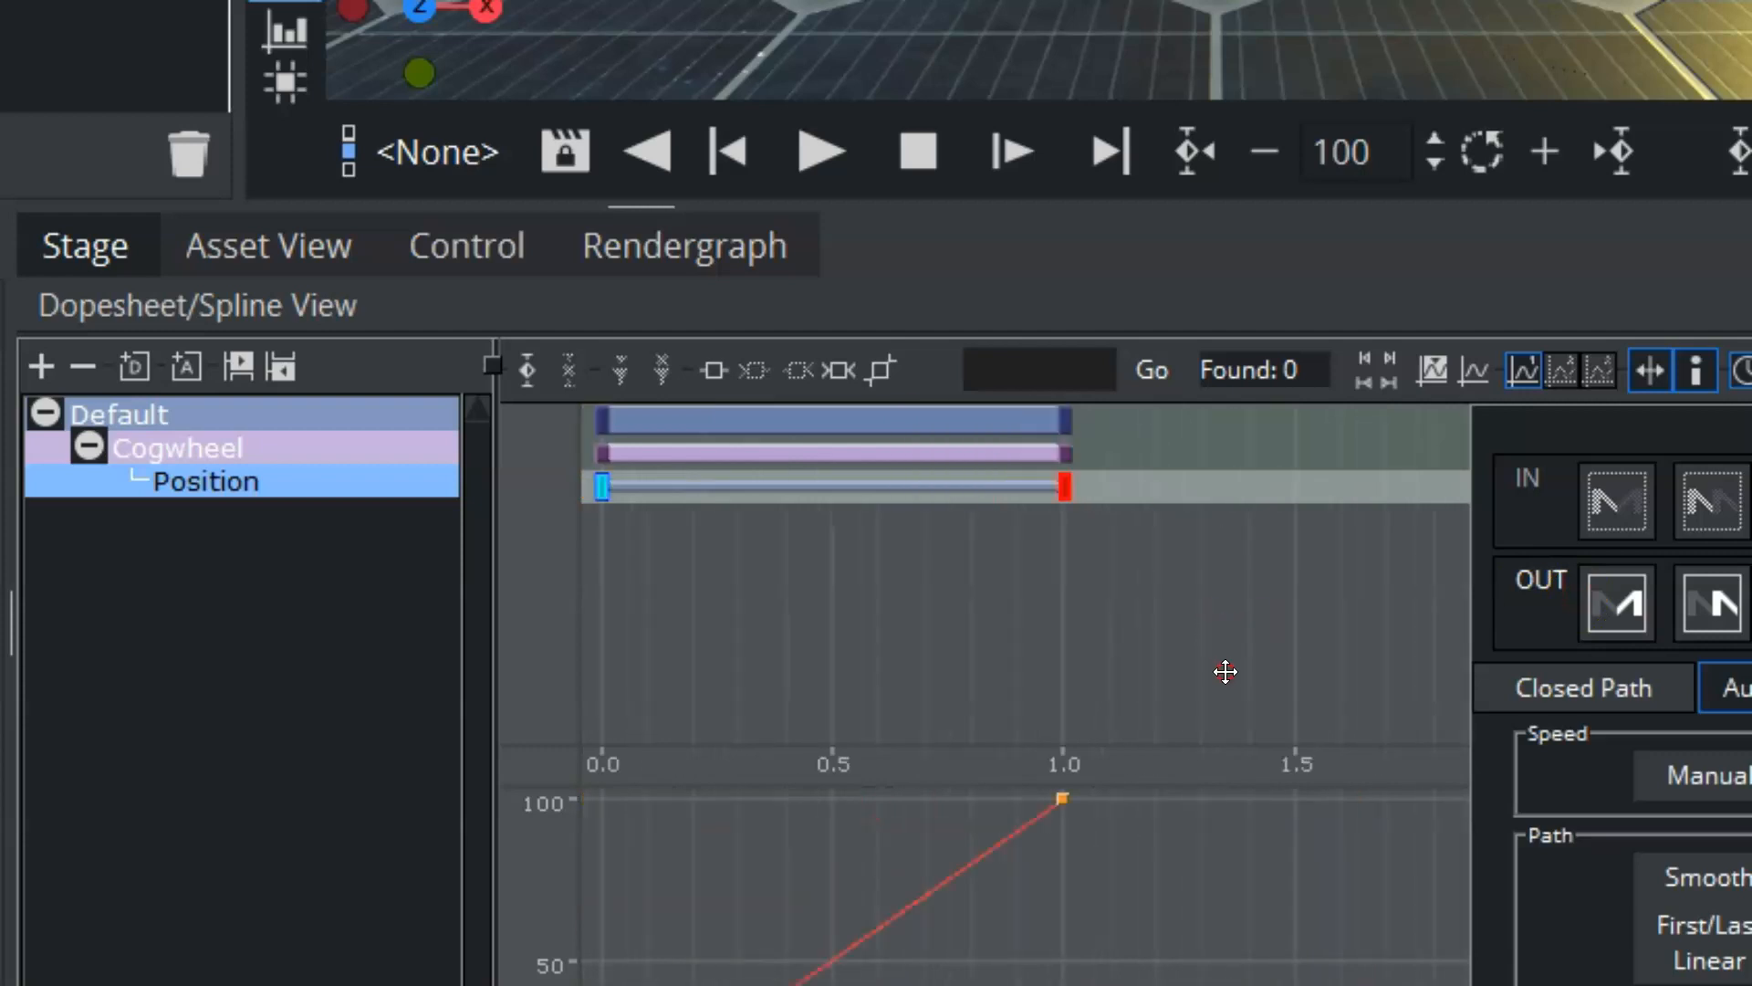
{"action": "scroll", "coordinate": [1231, 689], "scroll_direction": "up", "scroll_amount": 1}
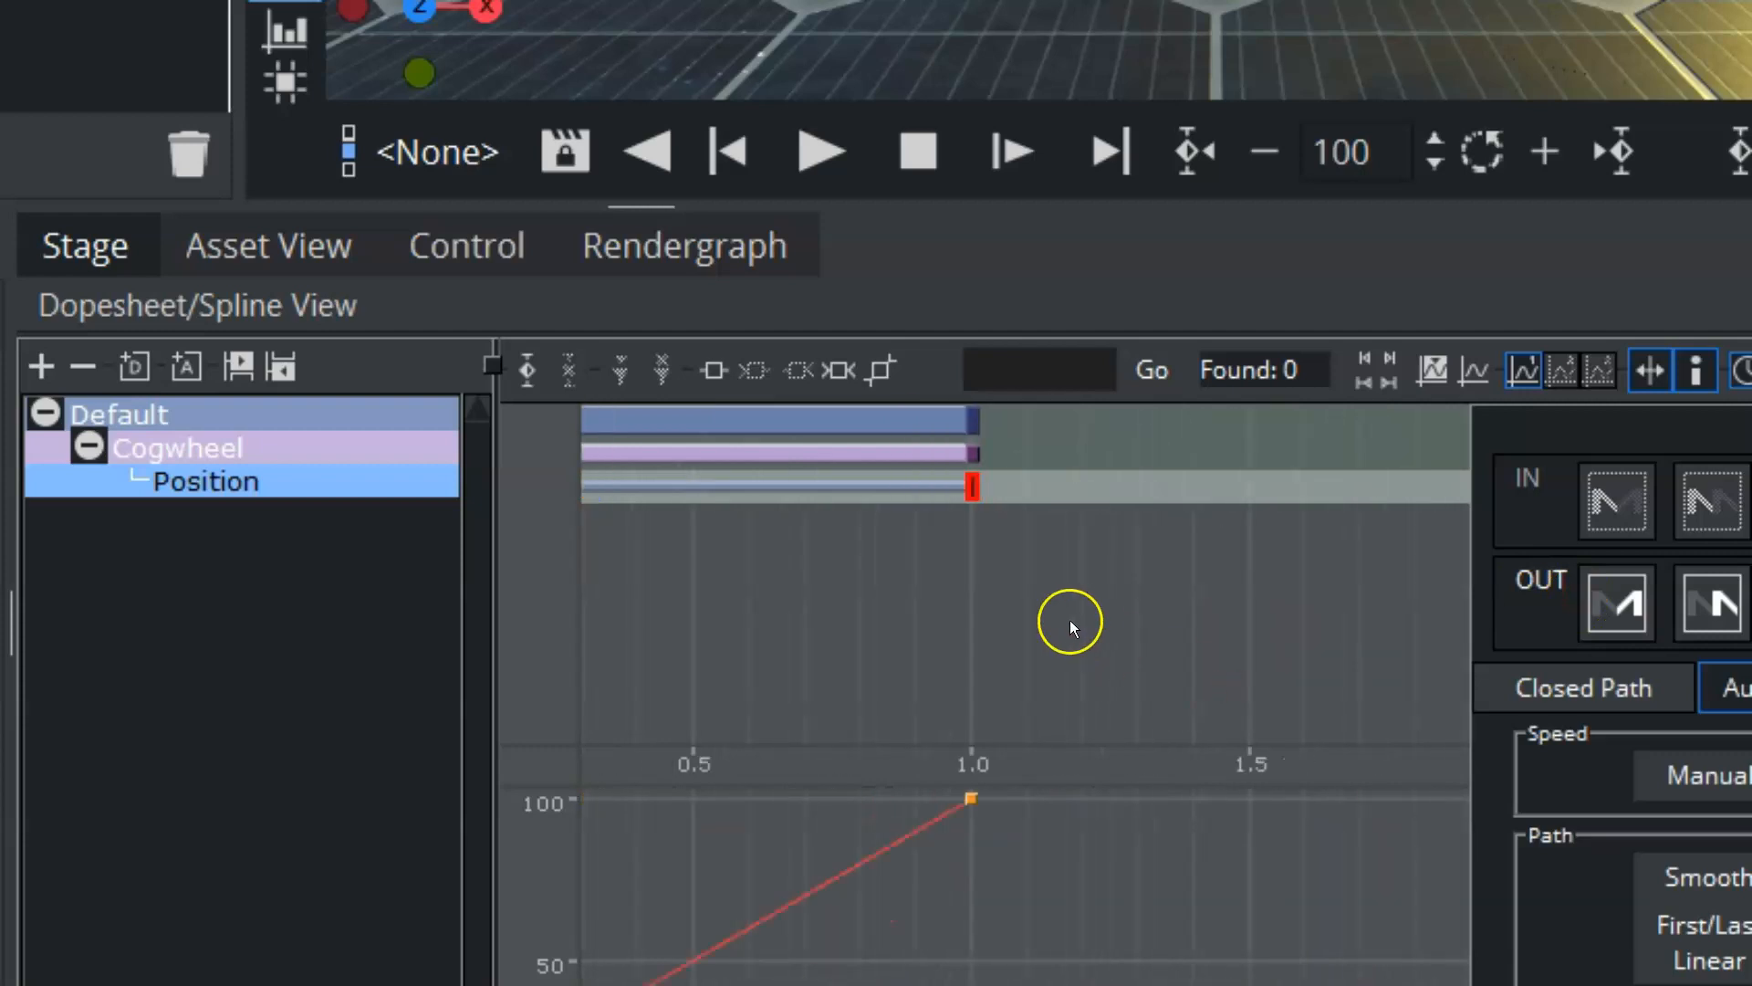
{"action": "scroll", "coordinate": [1071, 619], "scroll_direction": "up", "scroll_amount": 1}
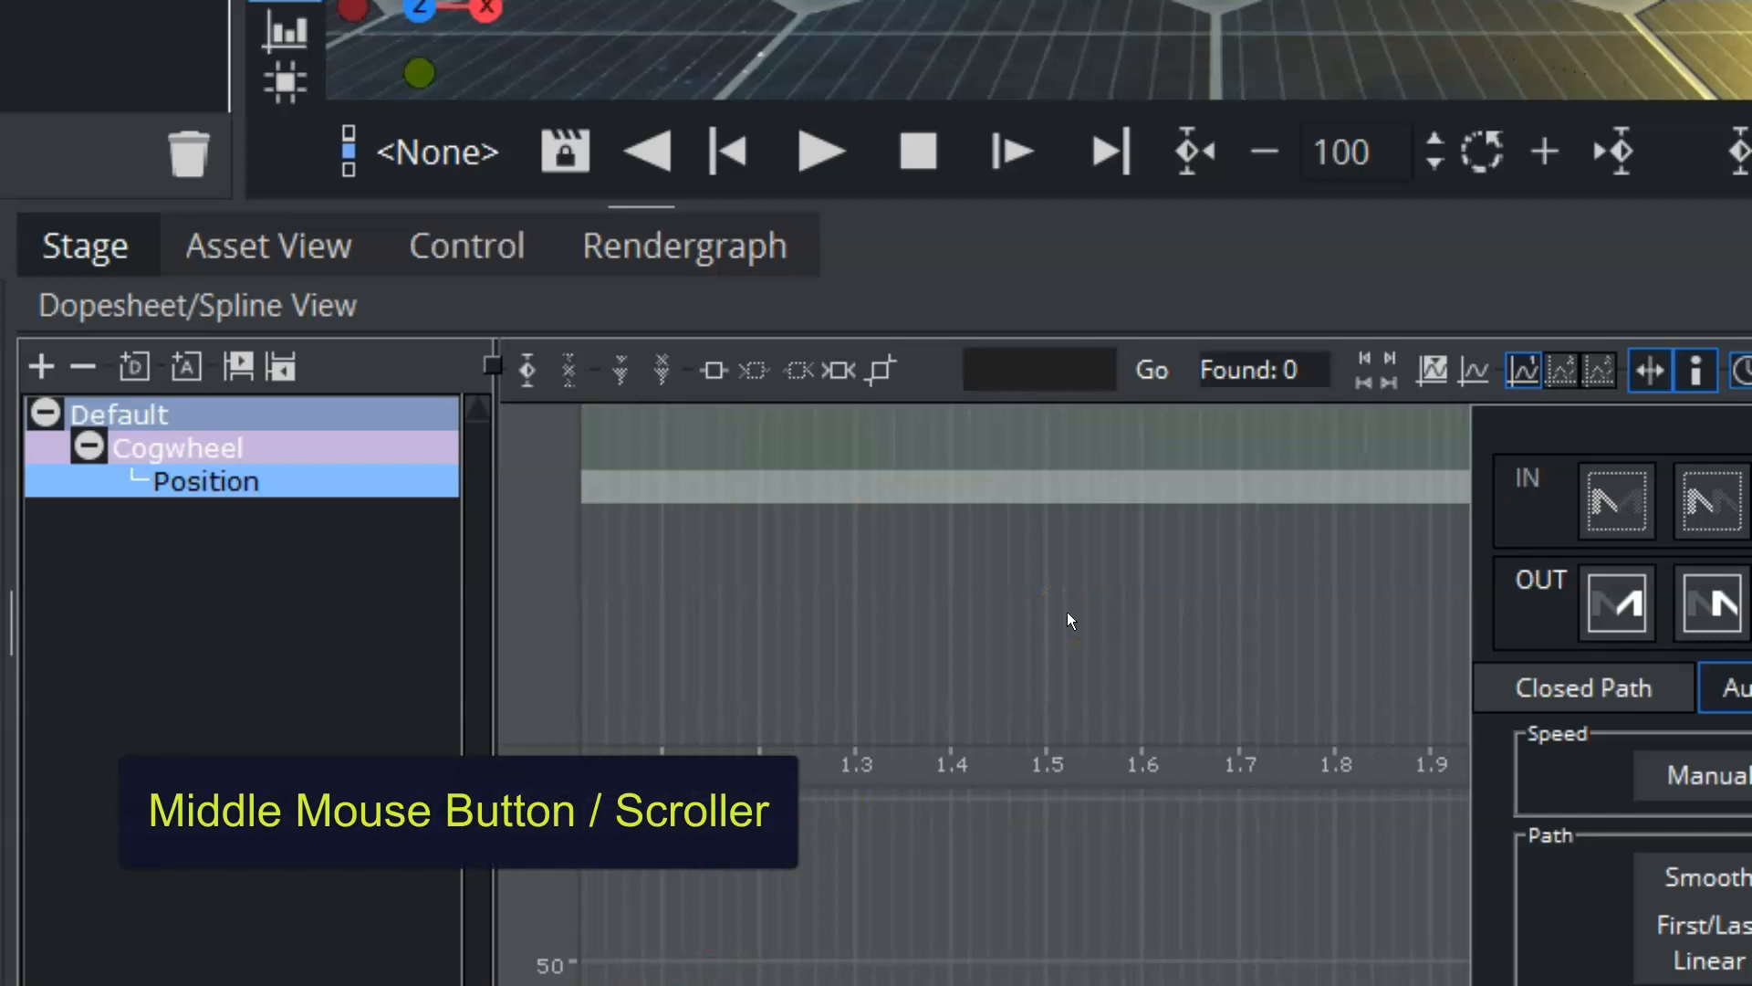
{"action": "scroll", "coordinate": [1070, 619], "scroll_direction": "down", "scroll_amount": 1}
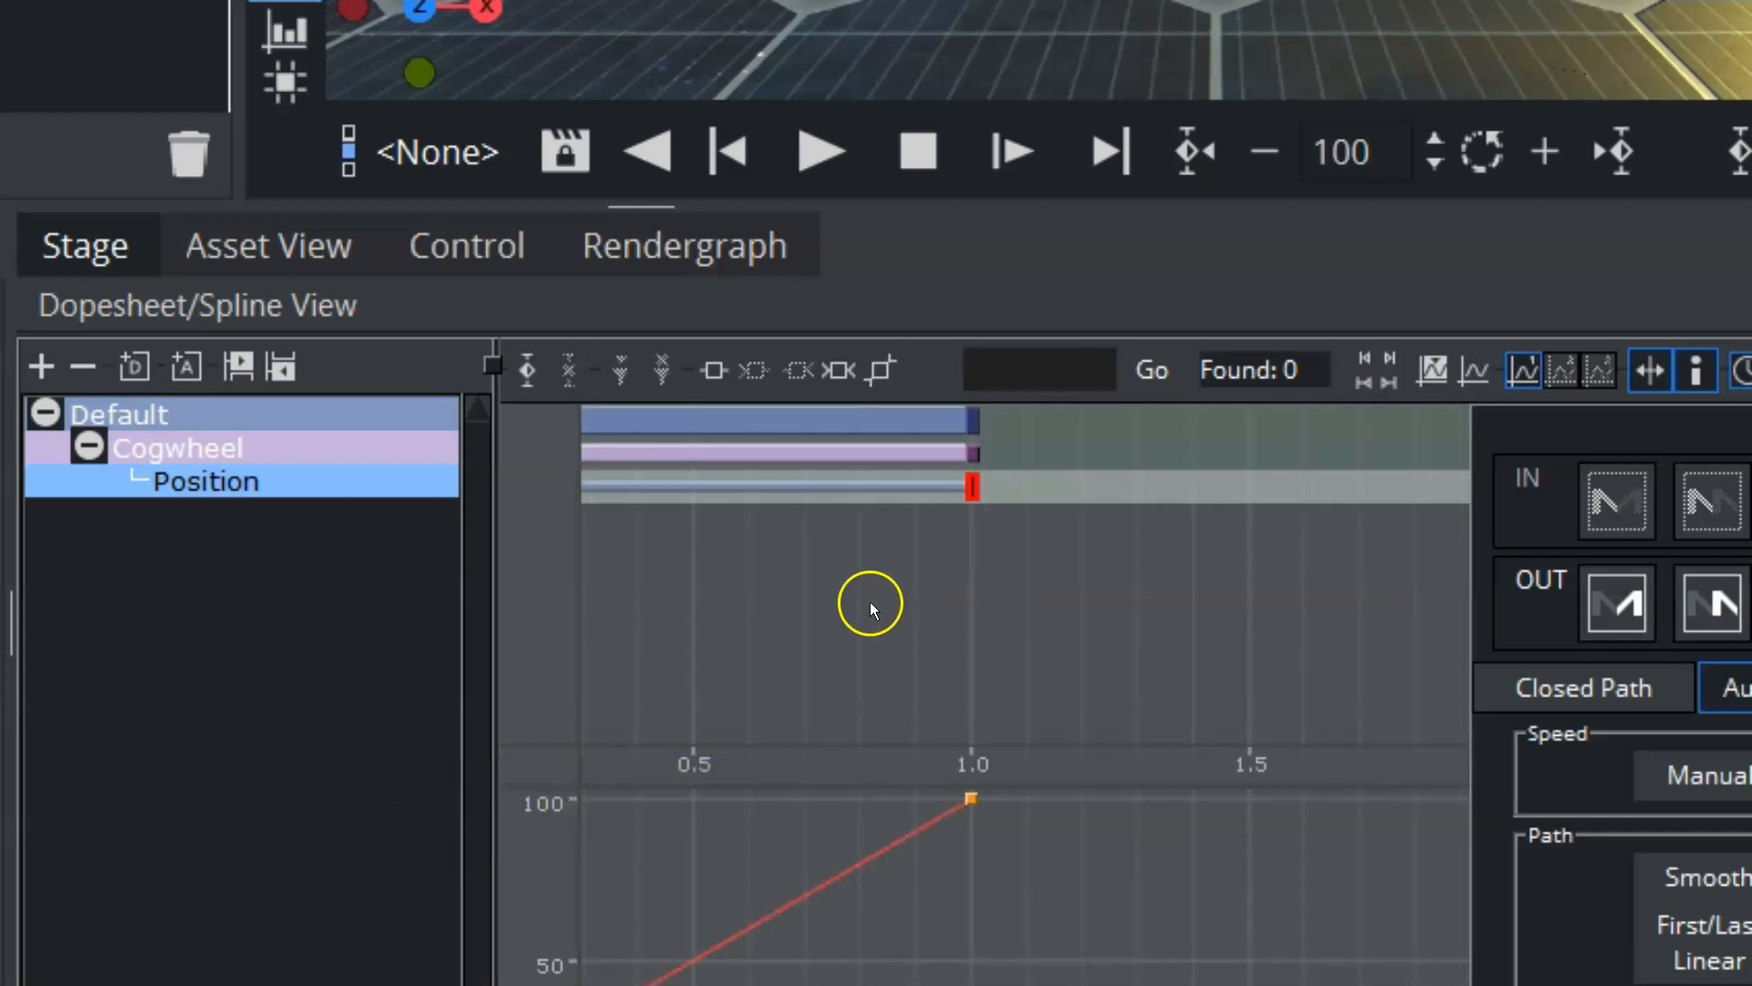
{"action": "middle_click_drag", "start_coordinate": [850, 617], "coordinate": [1278, 655]}
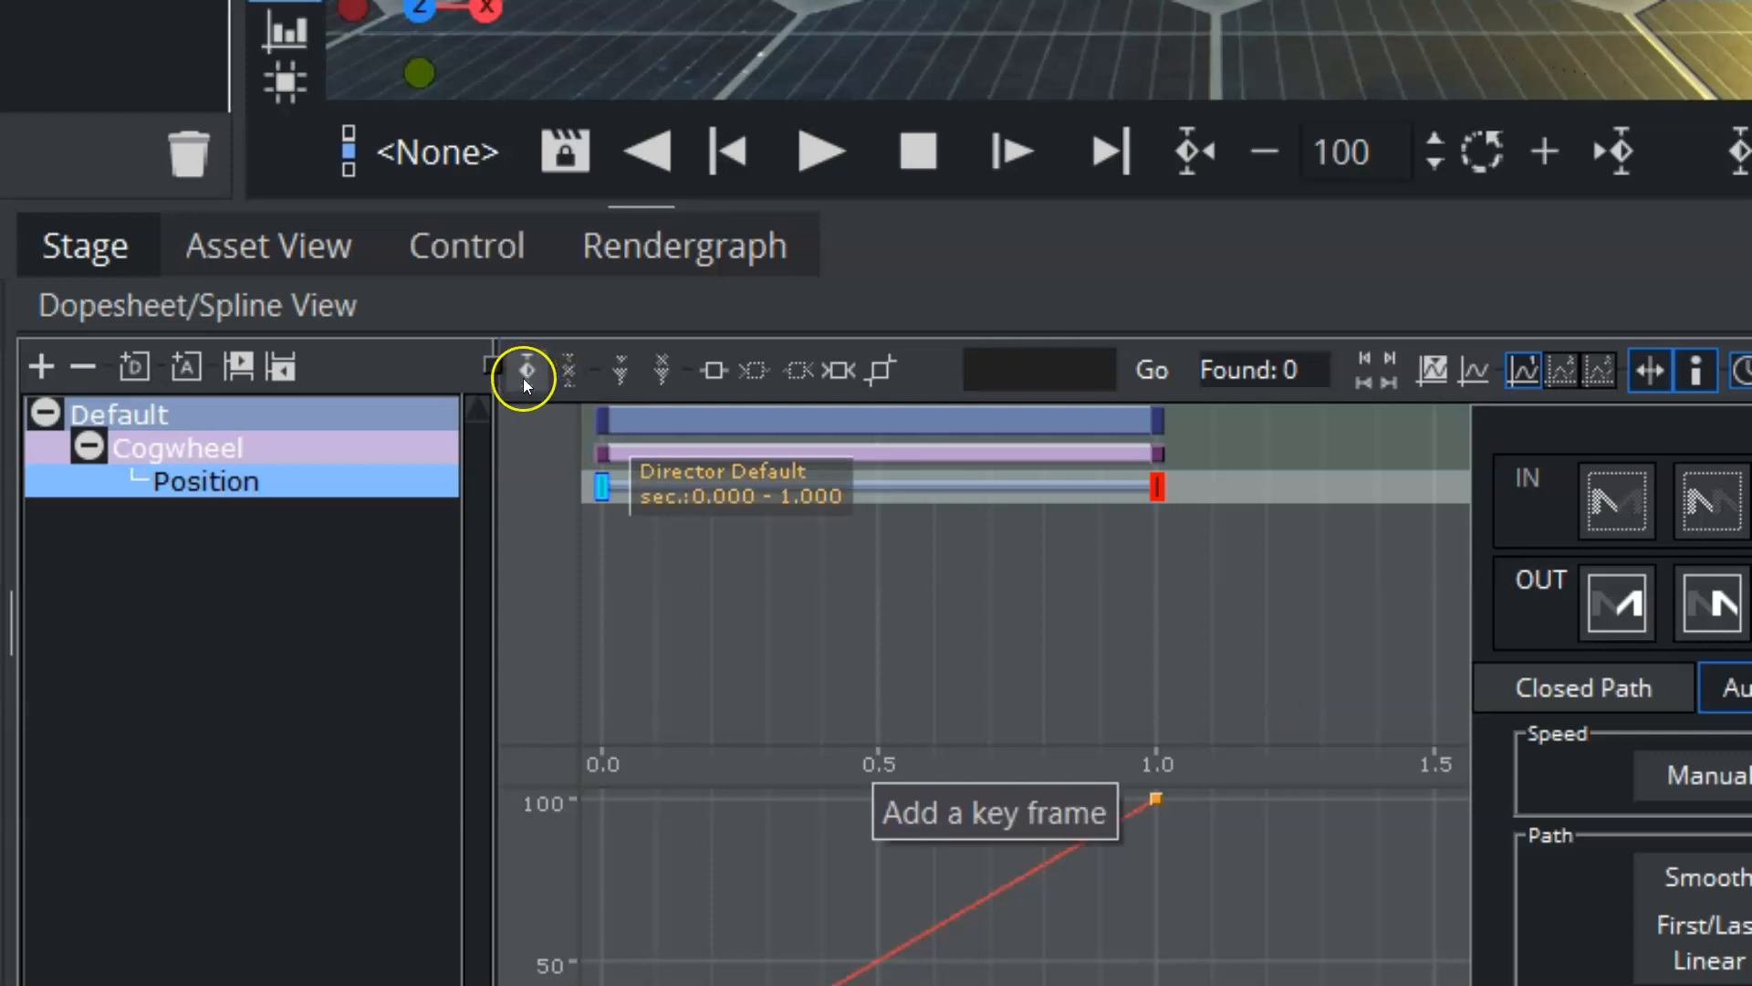
- Add a keyframe to the Cogwheel's Position channel at frame 18
{"action": "mouse_move", "coordinate": [856, 501]}
{"action": "left_mouse_down"}
{"action": "mouse_move", "coordinate": [935, 522]}
{"action": "mouse_move", "coordinate": [880, 537]}
{"action": "left_mouse_up"}
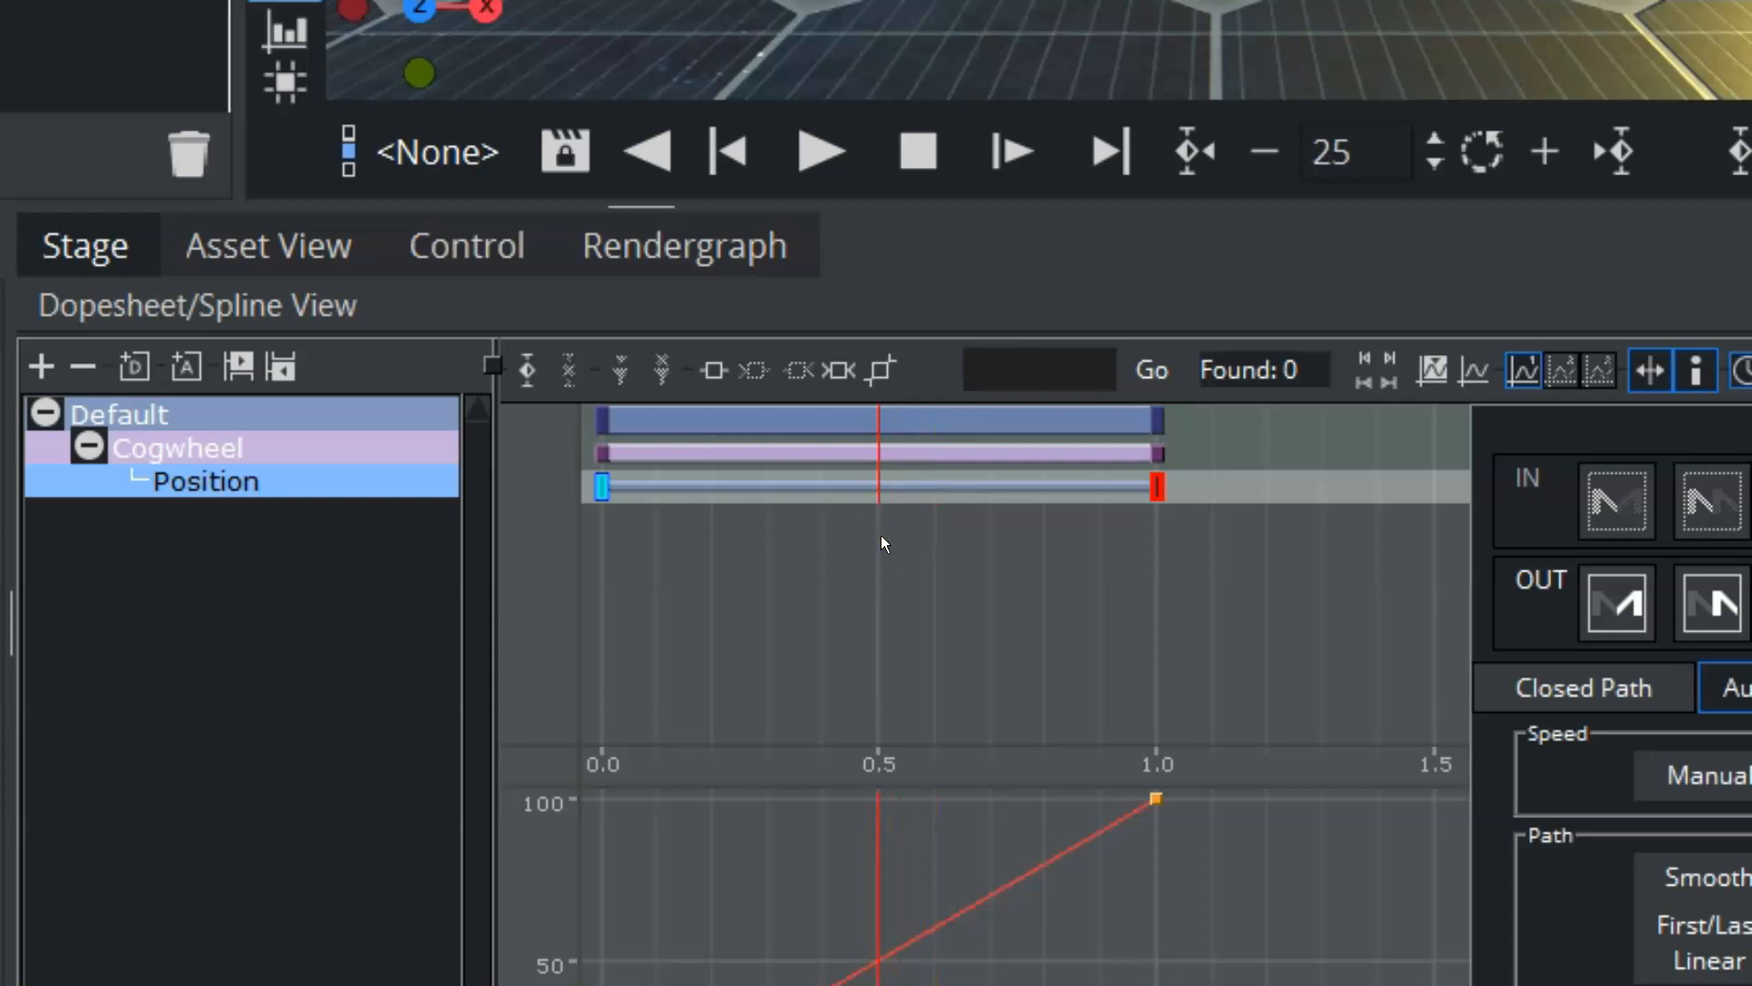
{"action": "mouse_move", "coordinate": [869, 469]}
{"action": "left_mouse_down"}
{"action": "mouse_move", "coordinate": [907, 473]}
{"action": "mouse_move", "coordinate": [818, 476]}
{"action": "mouse_move", "coordinate": [871, 491]}
{"action": "left_mouse_up"}
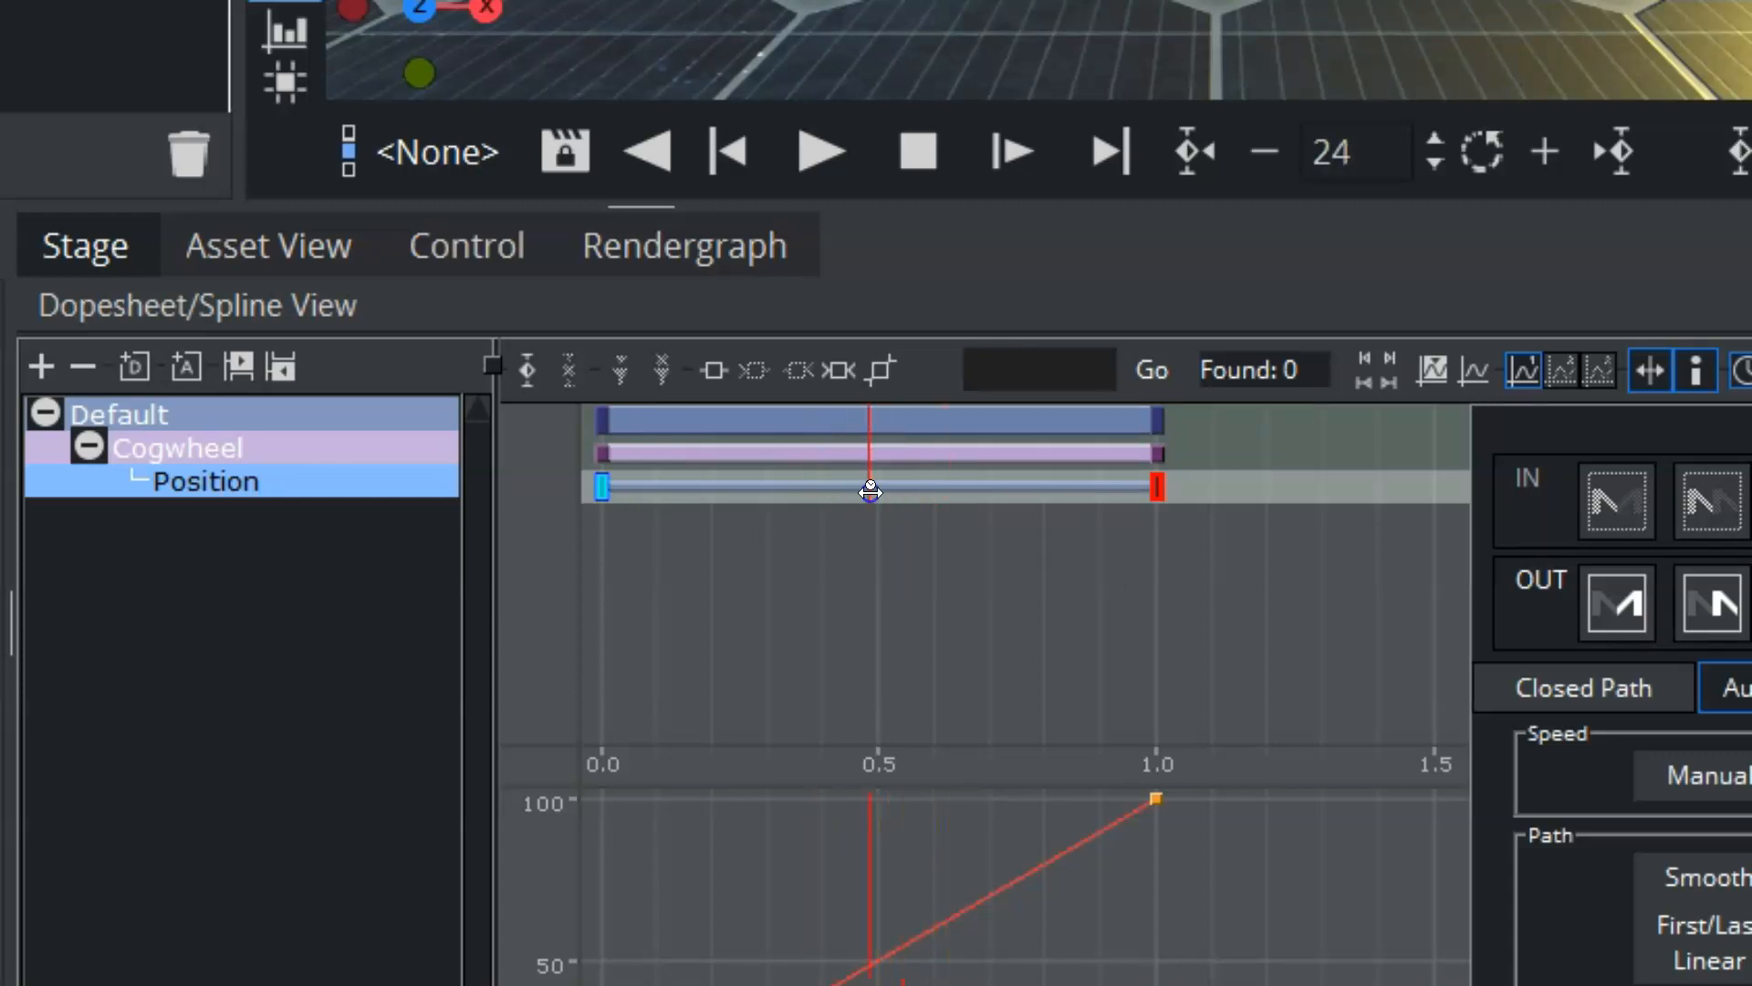
{"action": "mouse_move", "coordinate": [1308, 156]}
{"action": "left_mouse_down"}
{"action": "mouse_move", "coordinate": [1357, 154]}
{"action": "mouse_move", "coordinate": [1313, 163]}
{"action": "left_mouse_up"}
{"action": "left_click", "coordinate": [874, 456]}
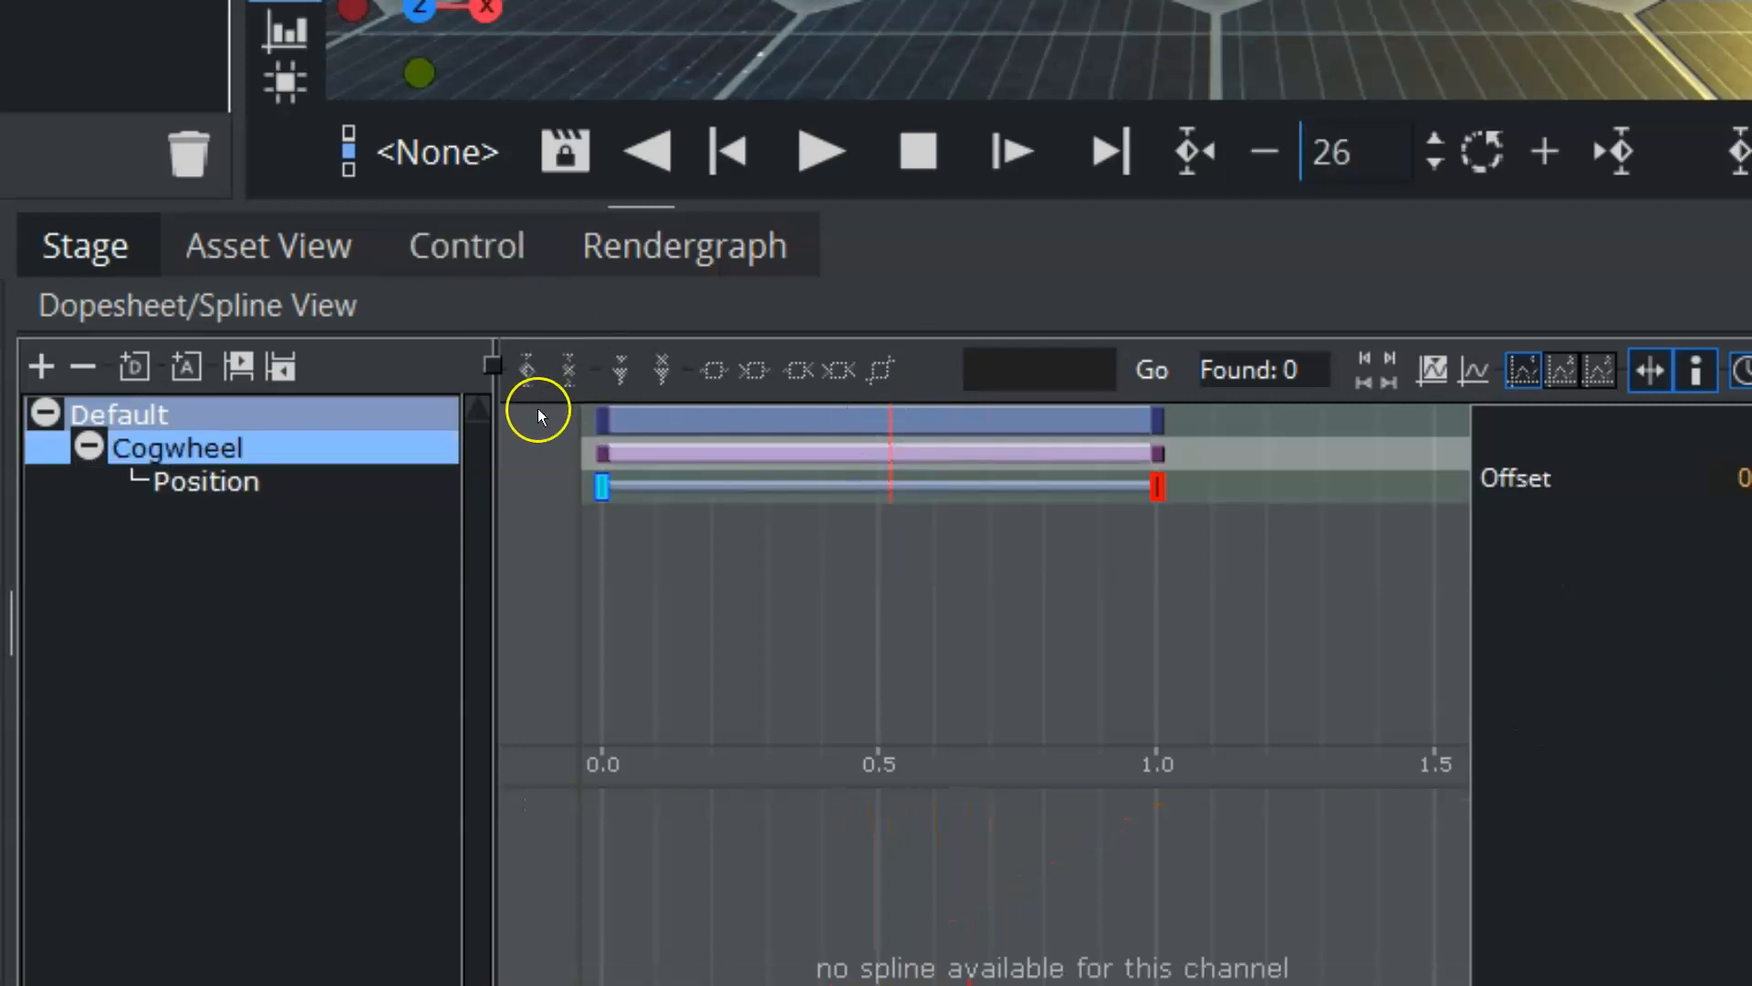
{"action": "left_click", "coordinate": [753, 488]}
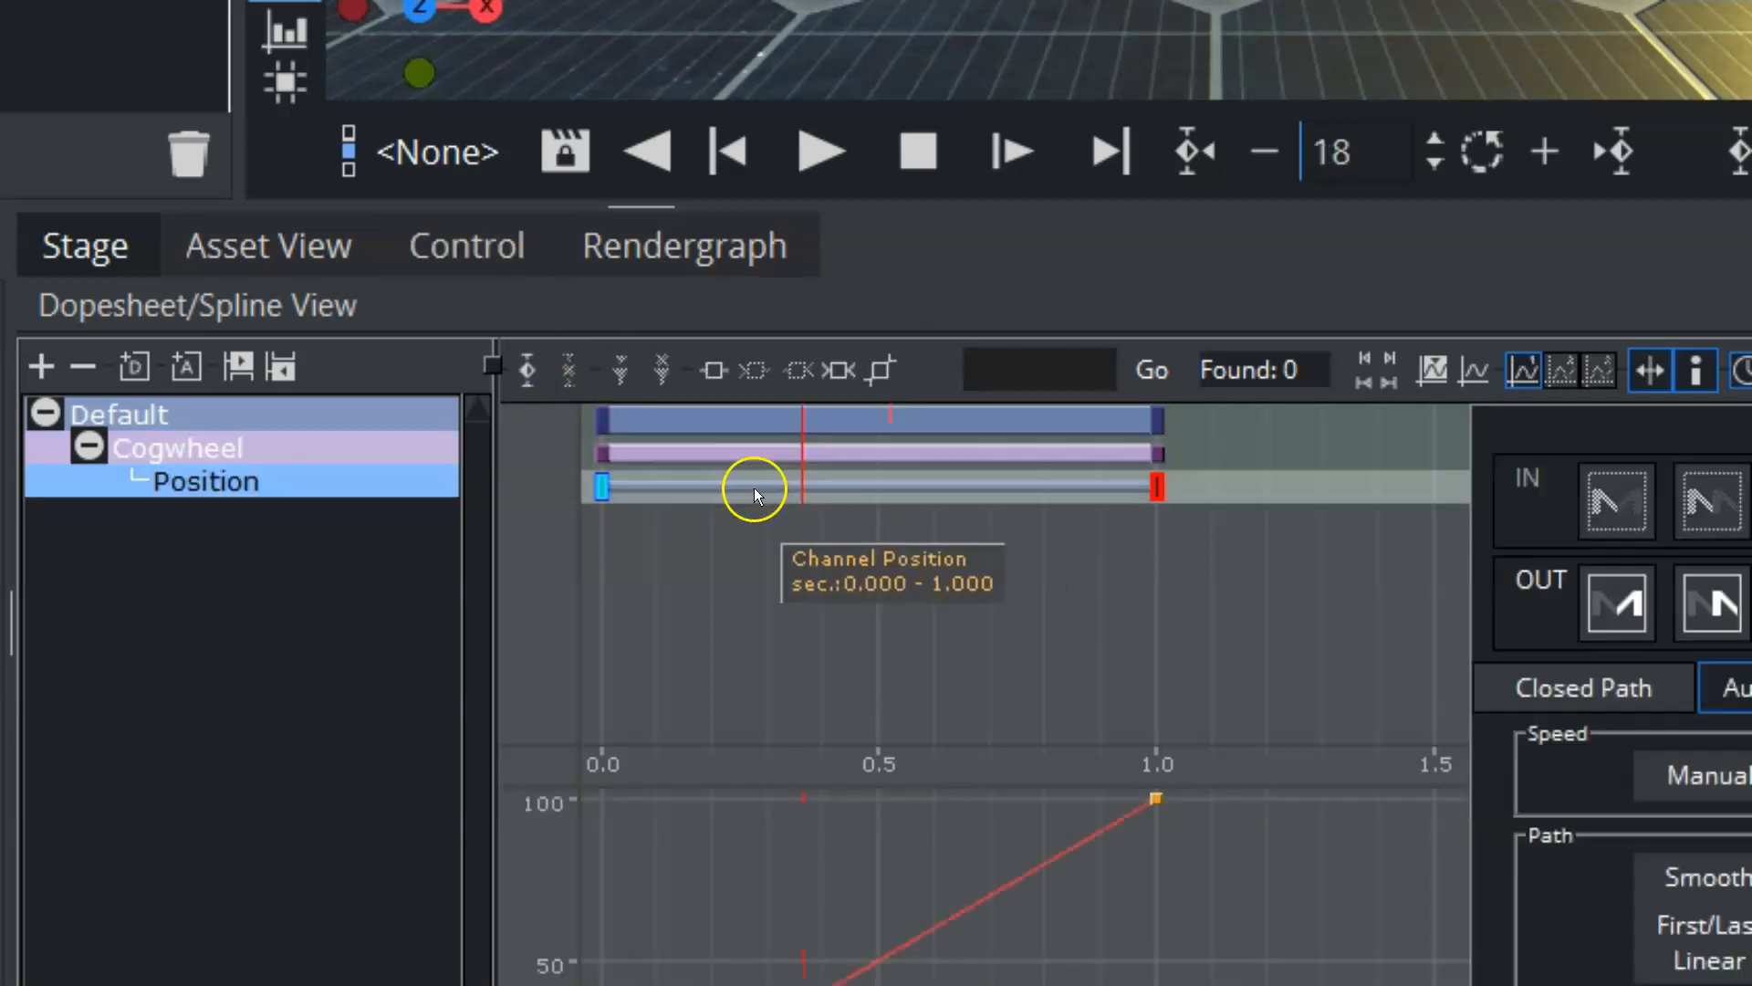
{"action": "left_click", "coordinate": [529, 367]}
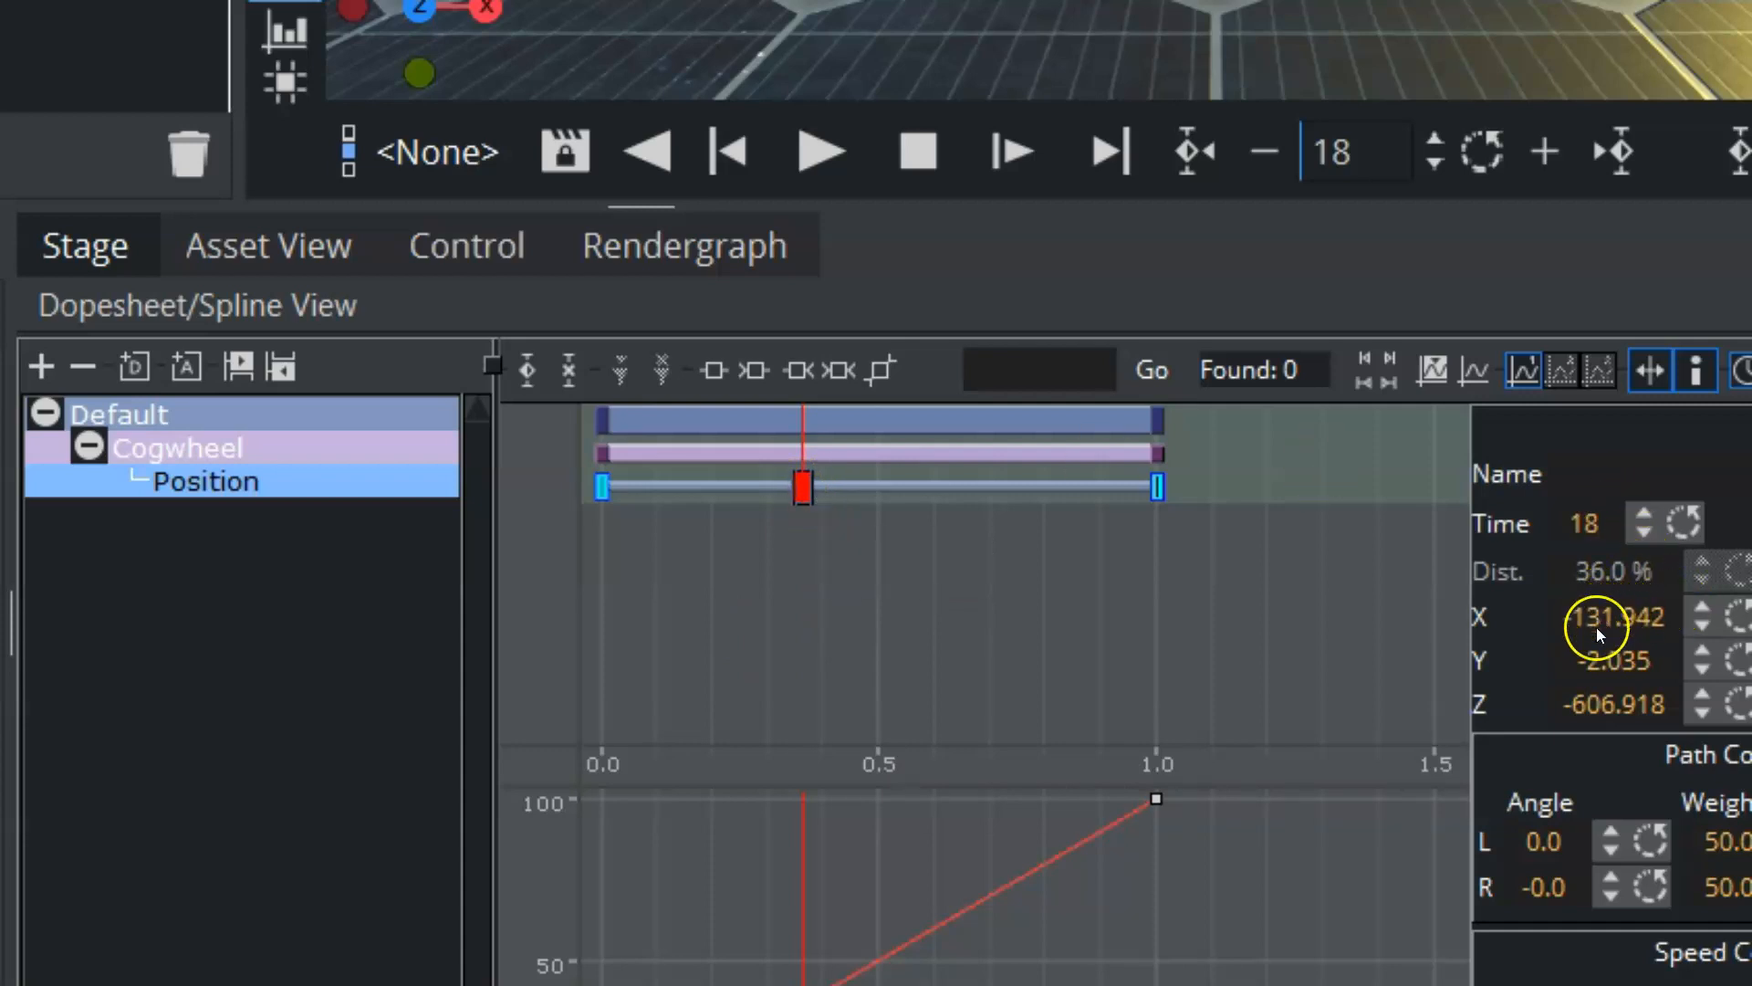
- Set the frame 18 keyframe's position to X -114.942, Y 14.965, Z -583.918 and add another Position keyframe at frame 39
{"action": "left_click_drag", "start_coordinate": [1596, 618], "coordinate": [1630, 703]}
{"action": "left_click_drag", "start_coordinate": [805, 562], "coordinate": [1034, 505]}
{"action": "left_click", "coordinate": [527, 368]}
{"action": "left_click", "coordinate": [1093, 679]}
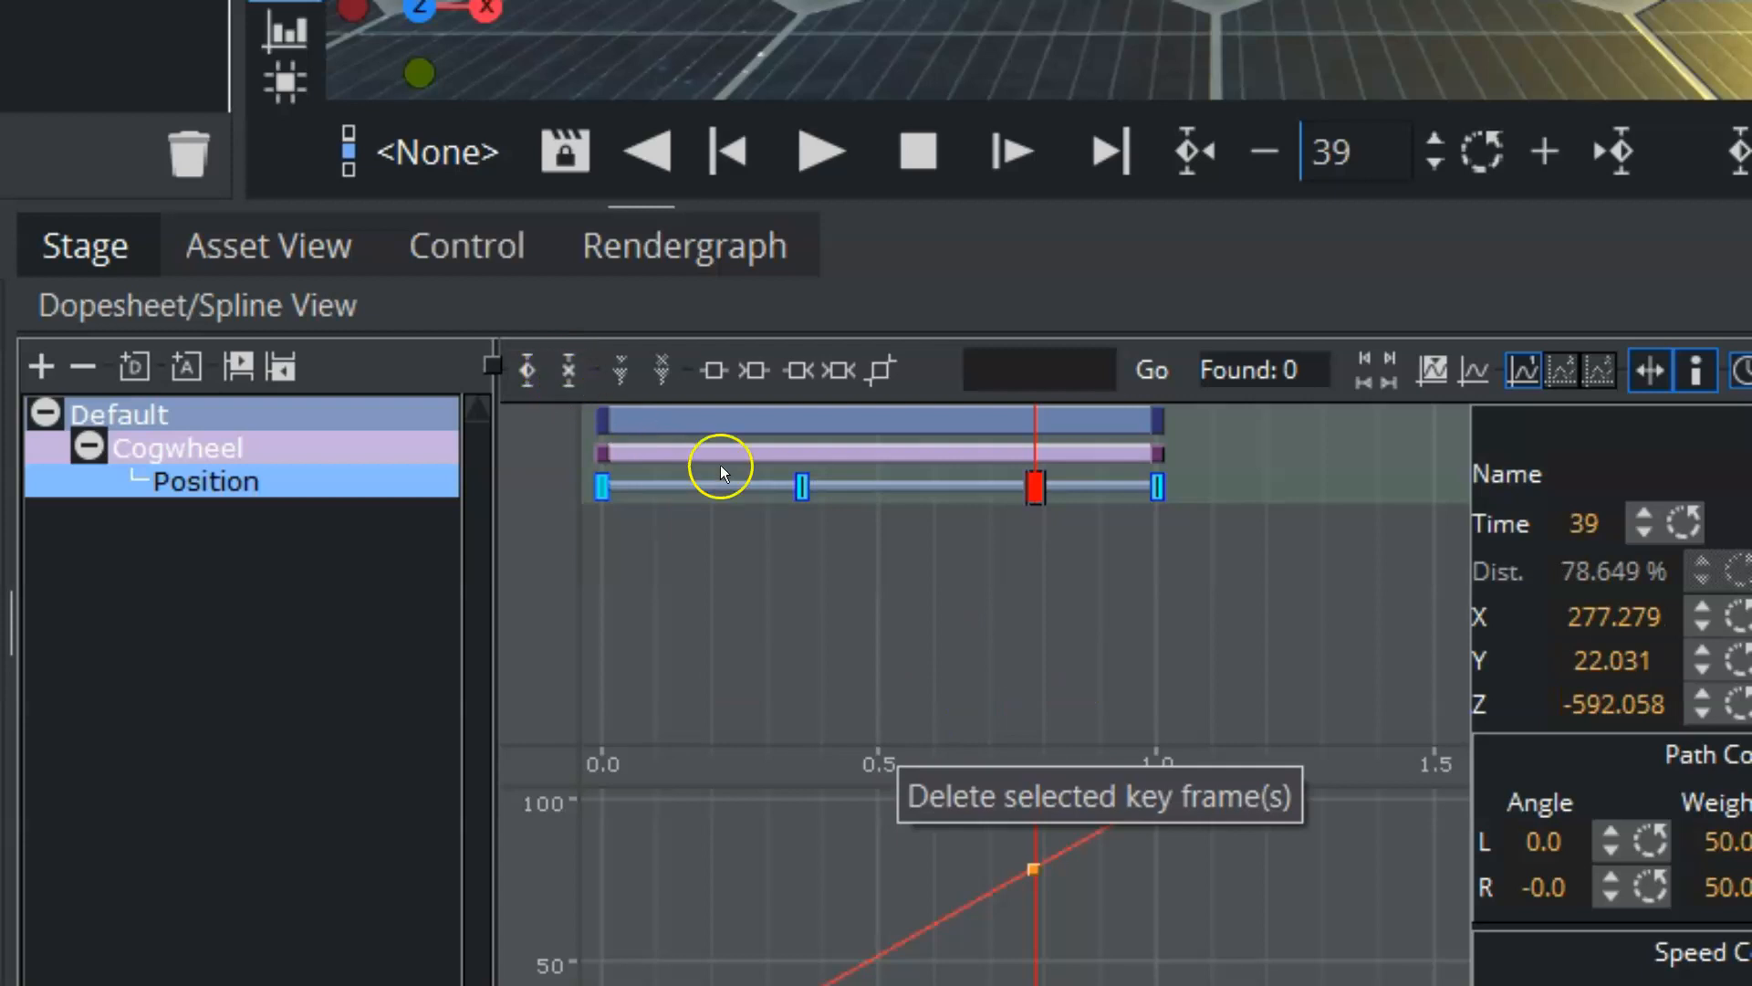
- Delete the two intermediate Position keyframes at frames 18 and 39
{"action": "left_click", "coordinate": [802, 487]}
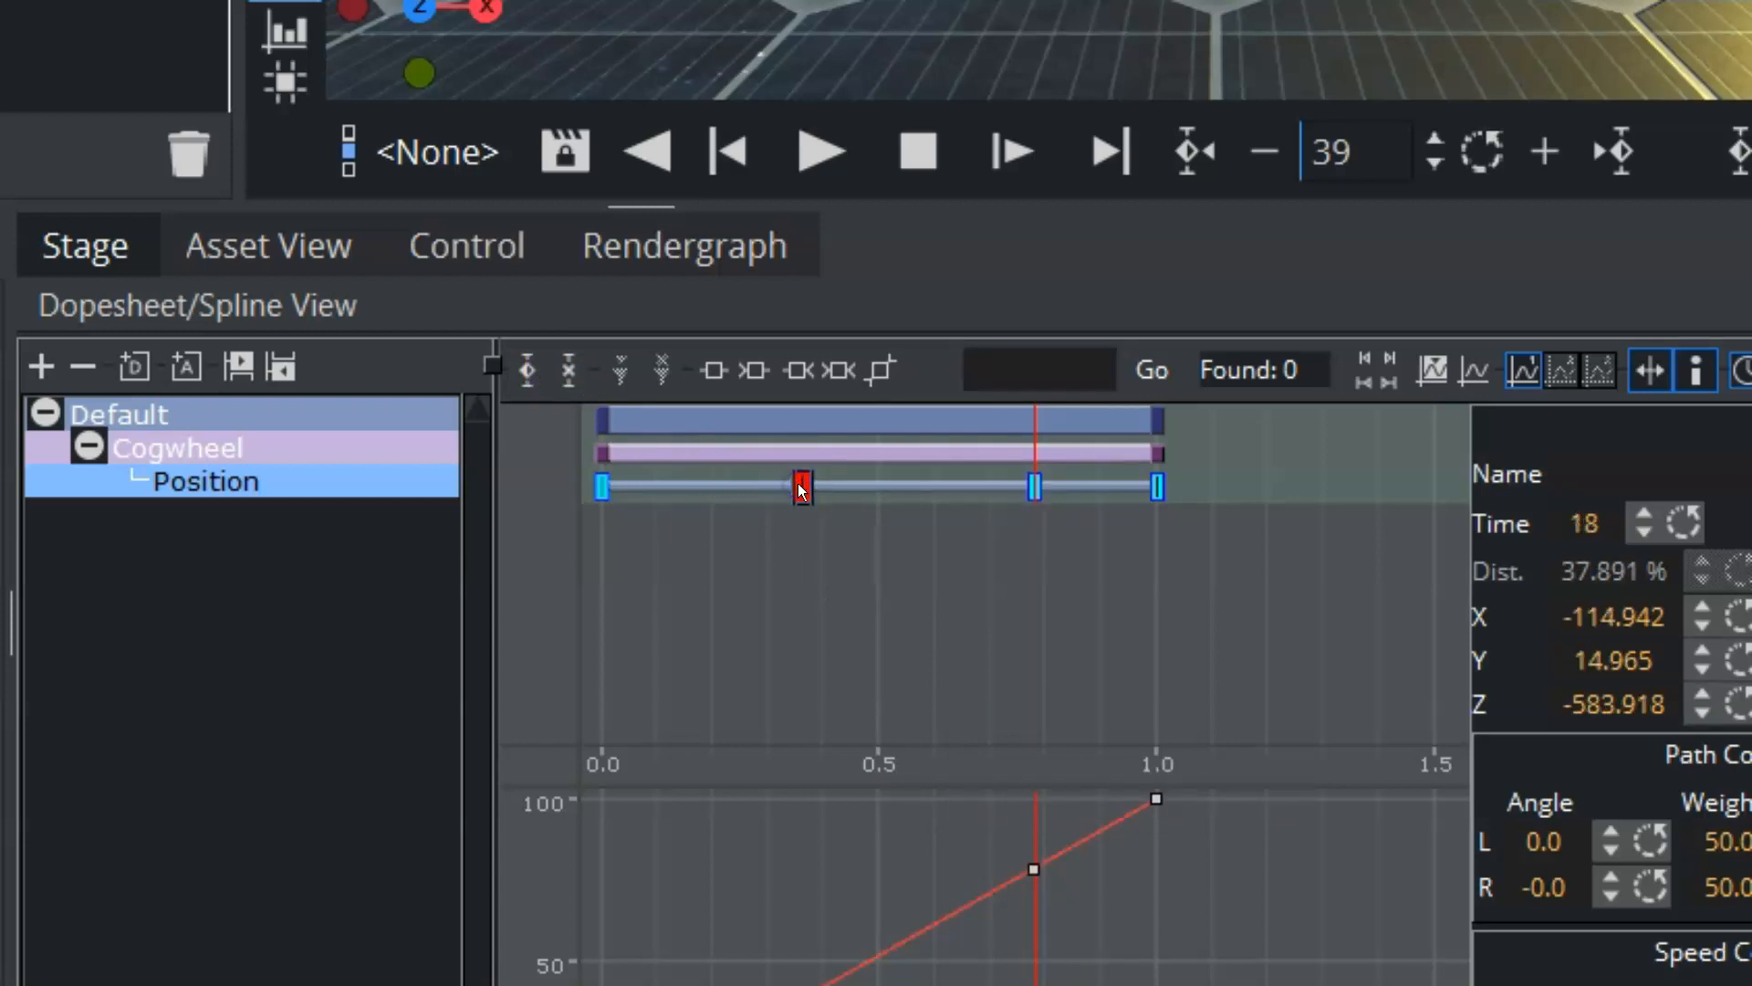
{"action": "left_click", "coordinate": [569, 372]}
{"action": "left_click", "coordinate": [1034, 488]}
{"action": "left_click", "coordinate": [567, 370]}
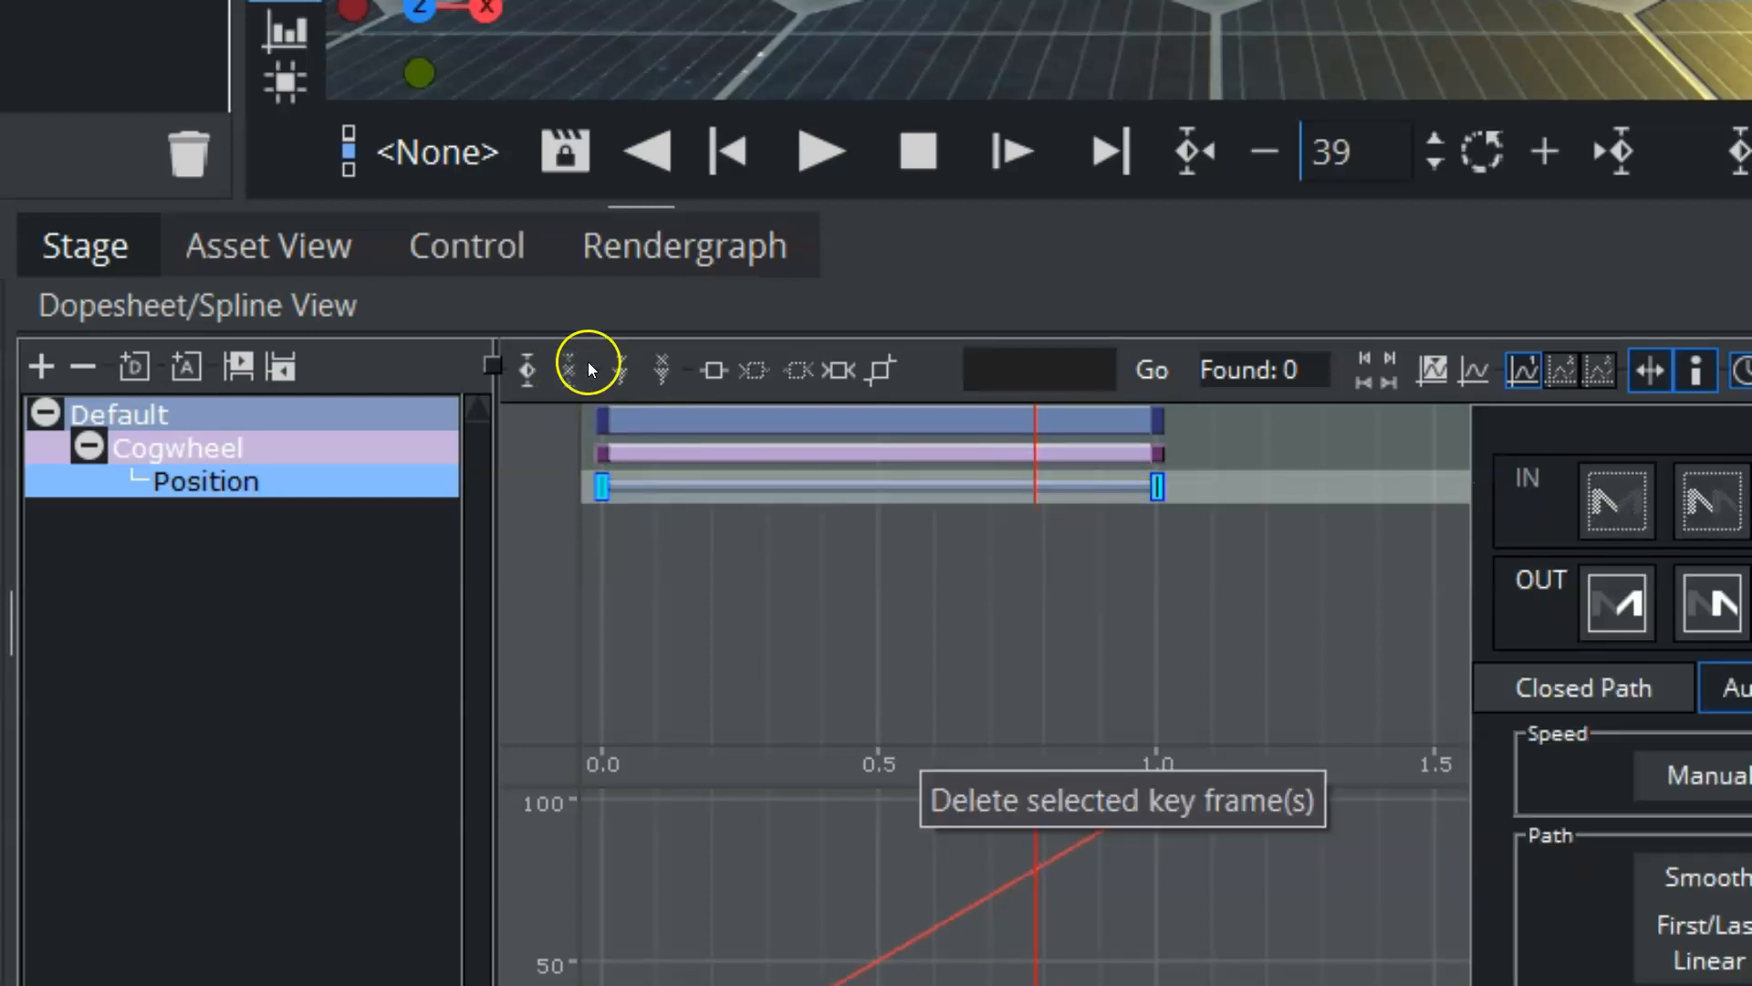
- Select the Default director and preview its animation by scrubbing the time marker and playing it
{"action": "left_click", "coordinate": [685, 574]}
{"action": "left_click", "coordinate": [704, 453]}
{"action": "left_click", "coordinate": [614, 374]}
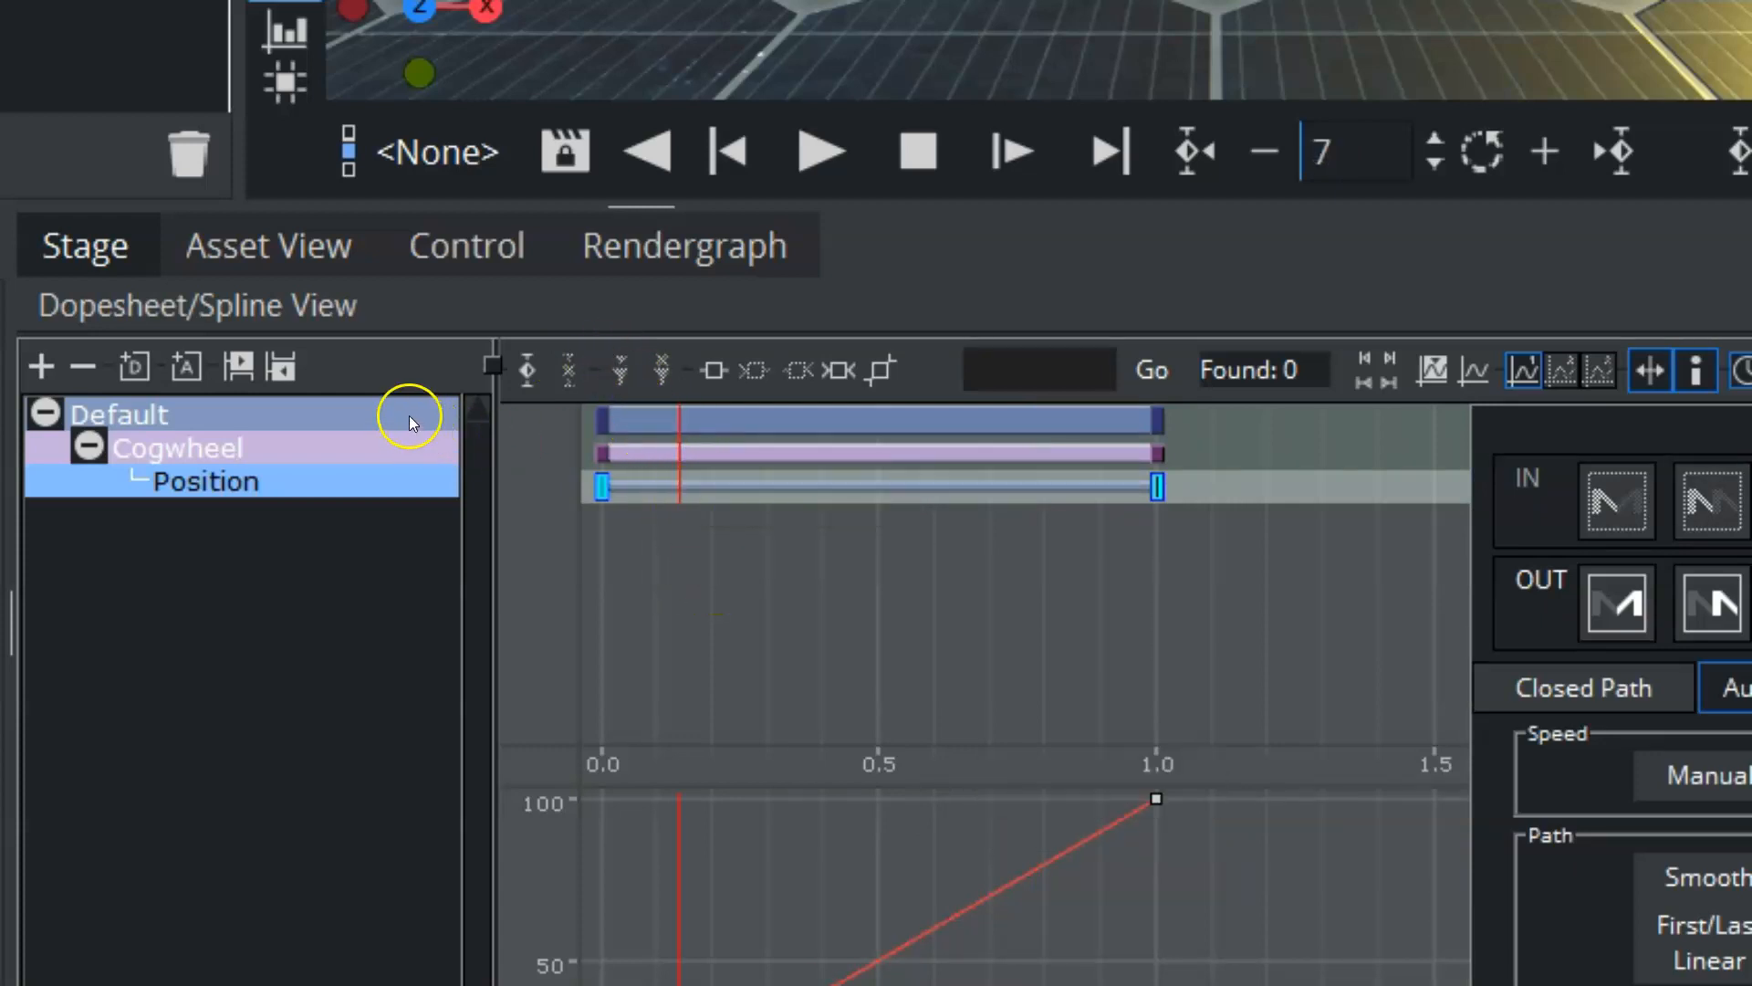
{"action": "left_click", "coordinate": [349, 415]}
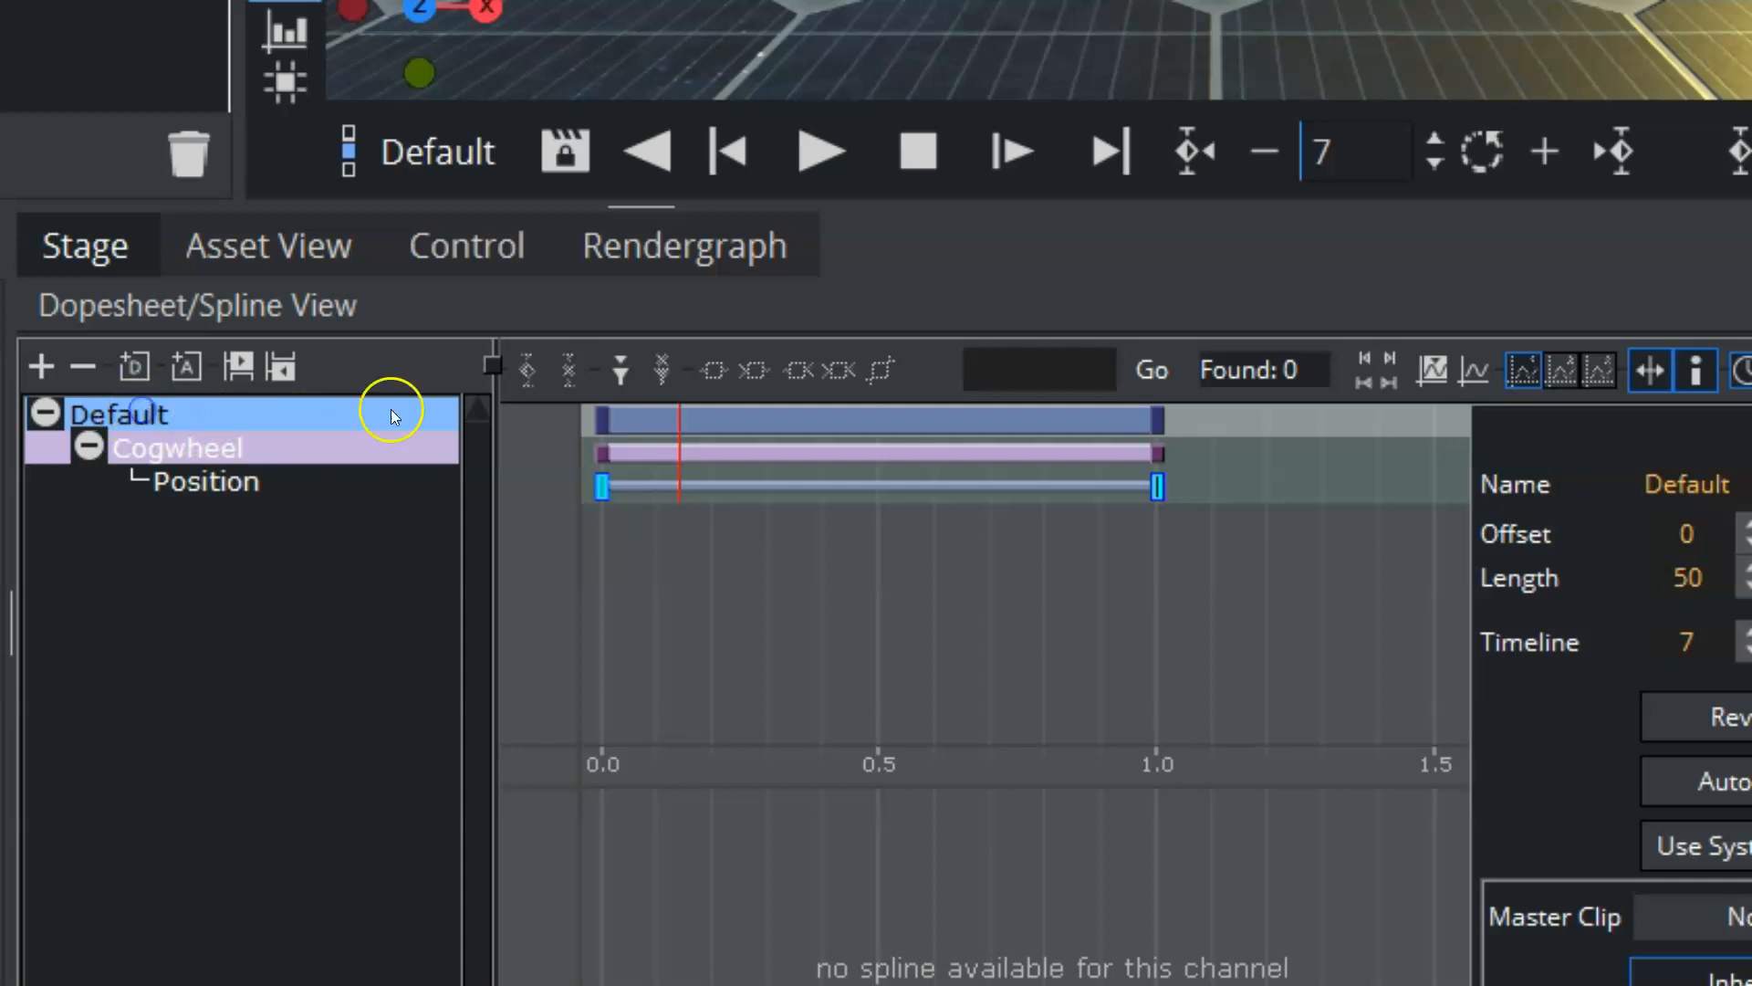
{"action": "left_click", "coordinate": [619, 369]}
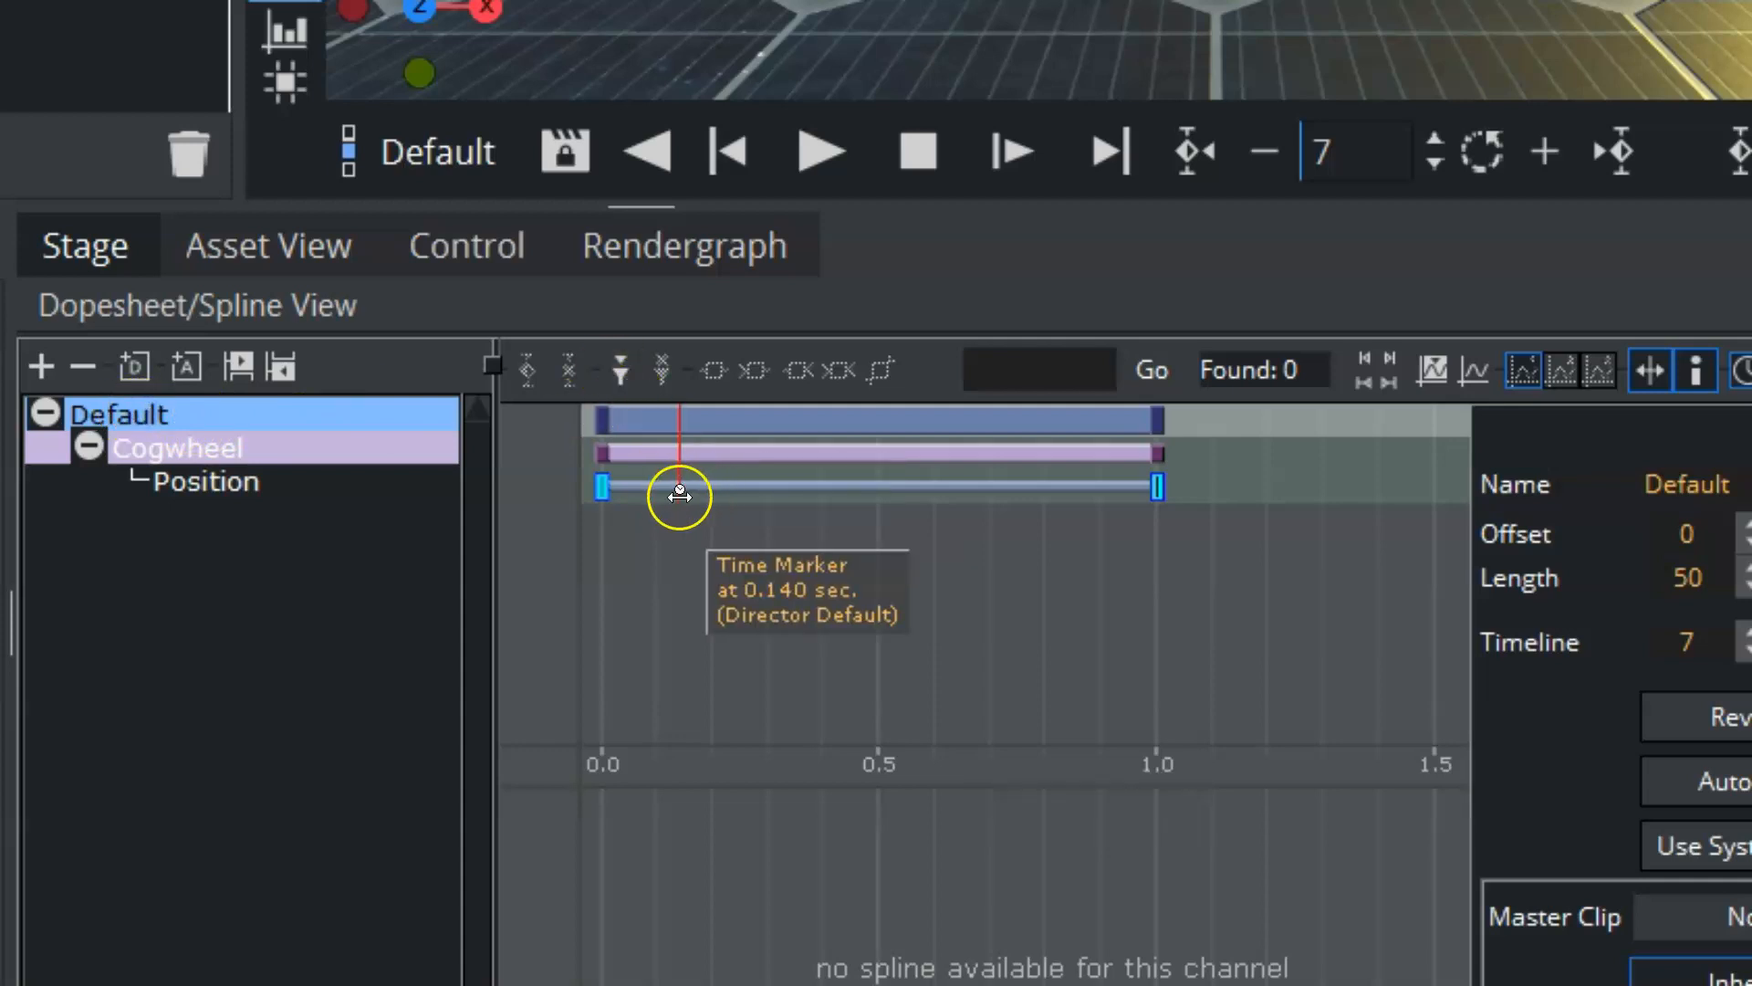
{"action": "mouse_move", "coordinate": [681, 492]}
{"action": "left_mouse_down"}
{"action": "mouse_move", "coordinate": [876, 493]}
{"action": "mouse_move", "coordinate": [528, 496]}
{"action": "left_mouse_up"}
{"action": "left_click_drag", "start_coordinate": [867, 535], "coordinate": [883, 535]}
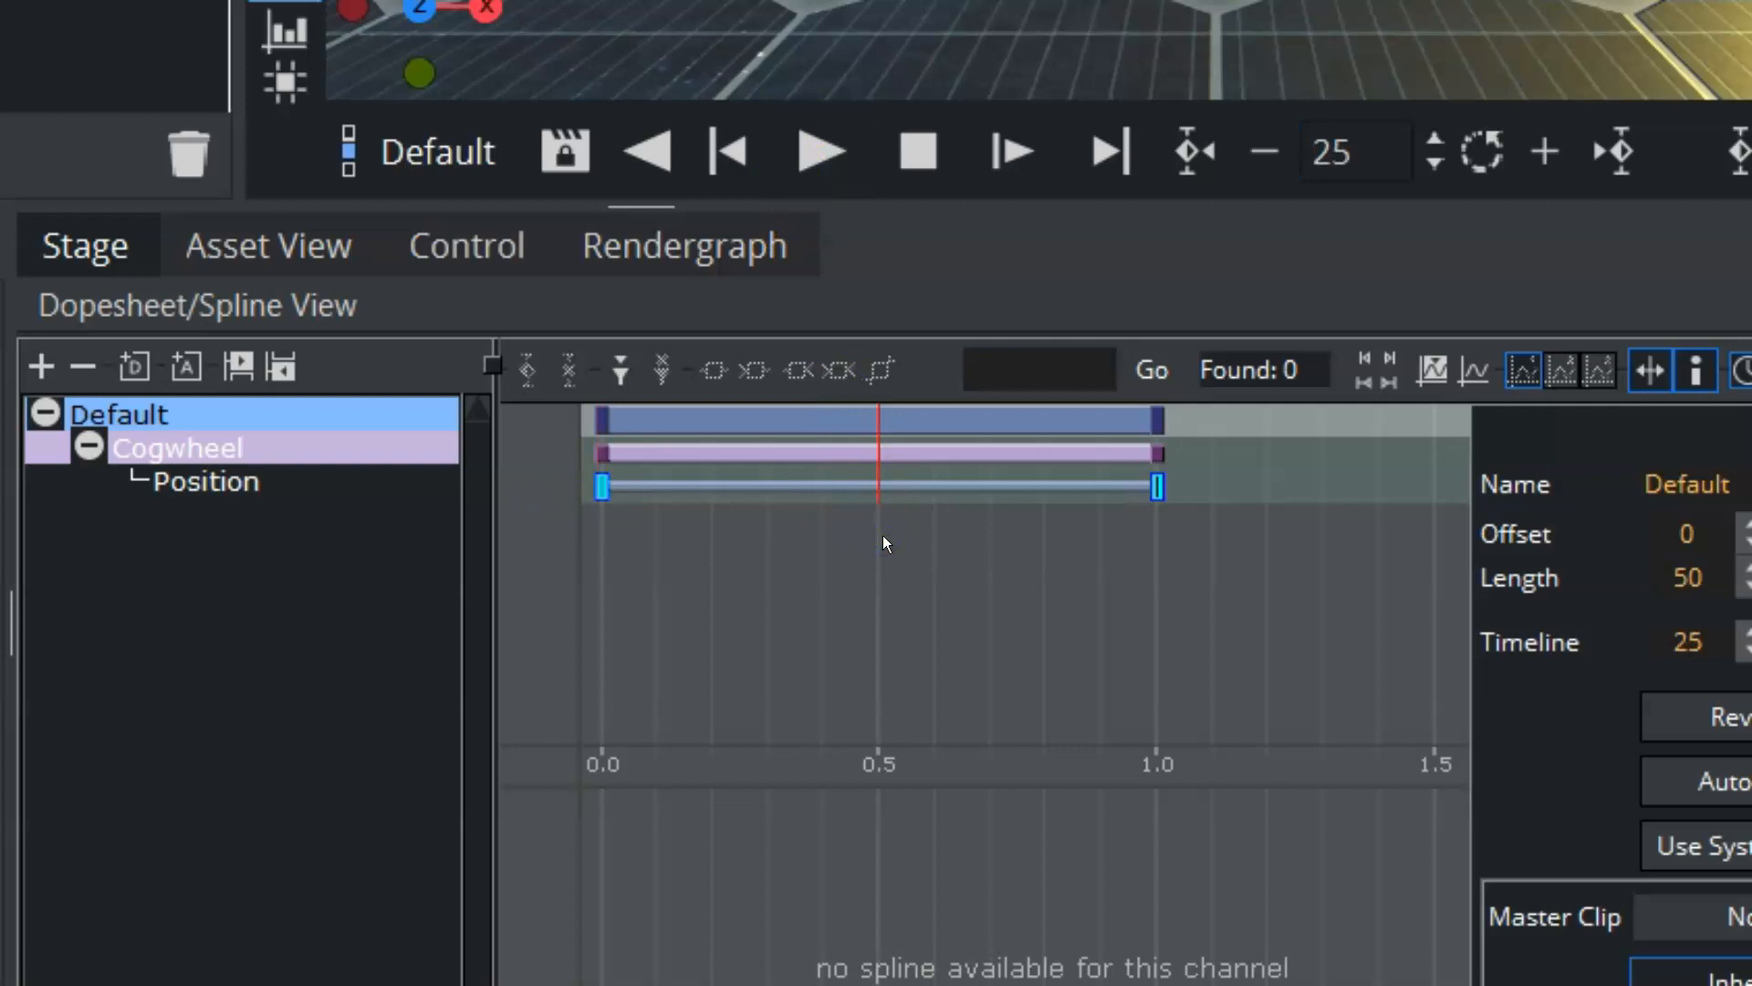
{"action": "left_click", "coordinate": [818, 152]}
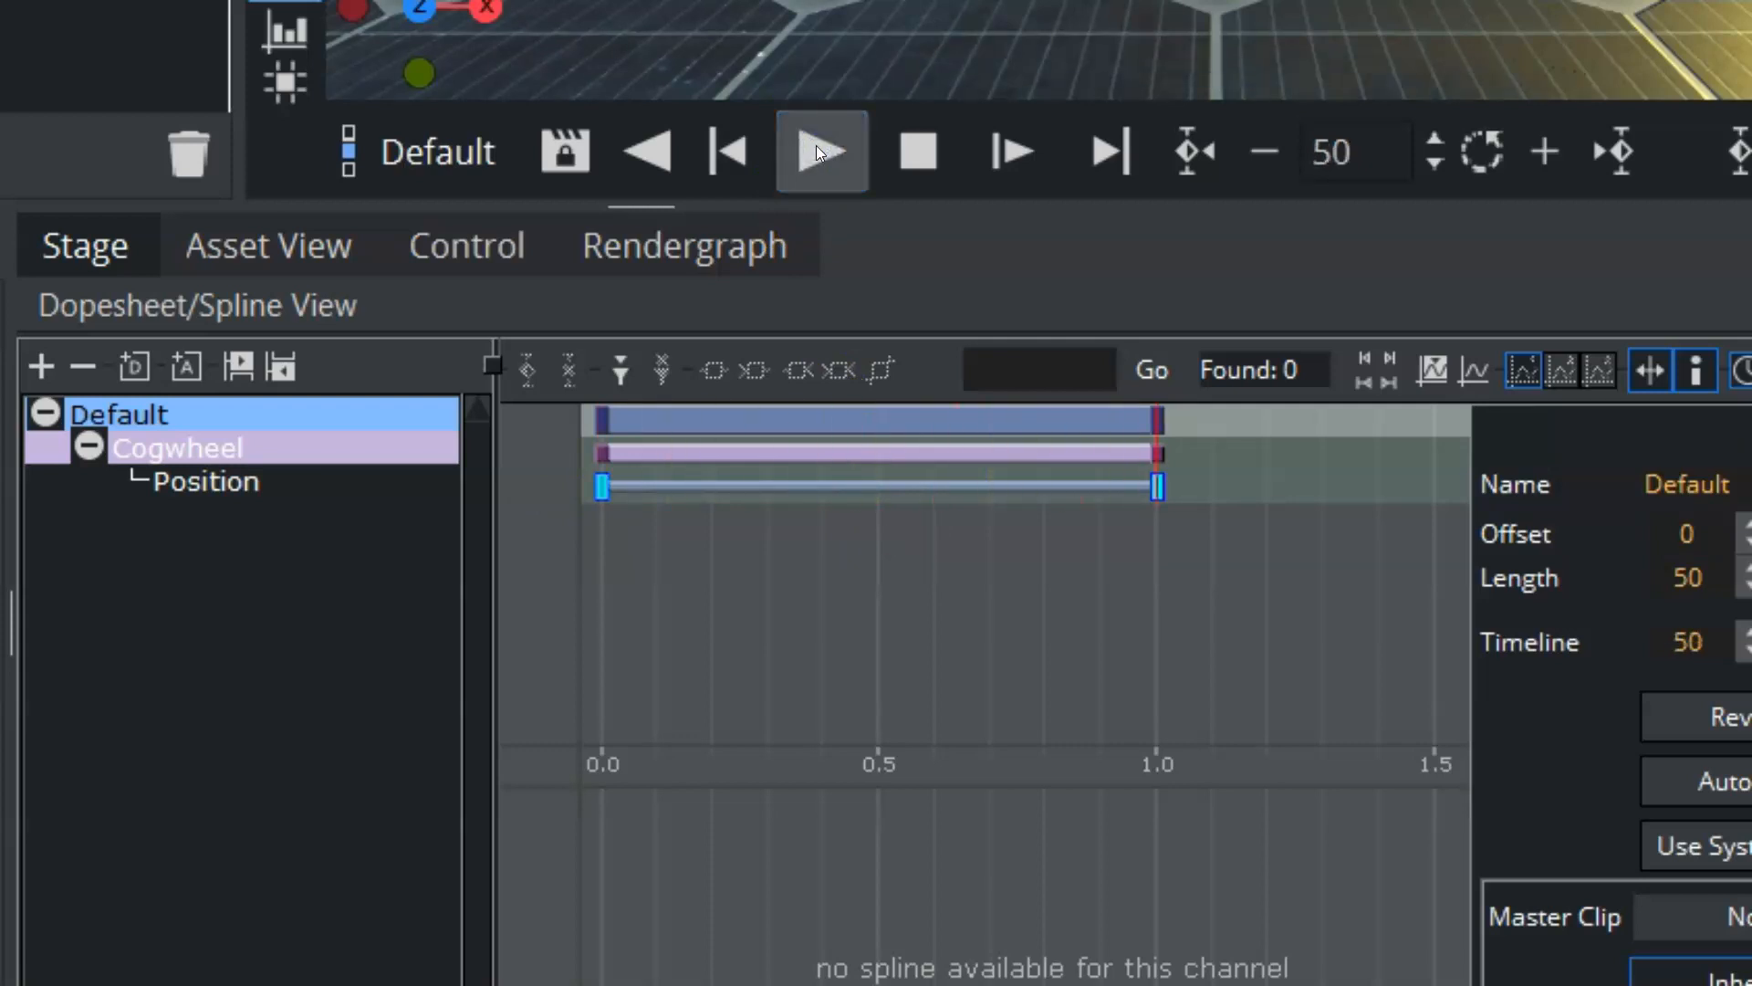
{"action": "left_click", "coordinate": [919, 149]}
- Add a stop to the Default director at frame 21 and move the time marker clear of it to frame 27
{"action": "left_click_drag", "start_coordinate": [905, 548], "coordinate": [837, 557]}
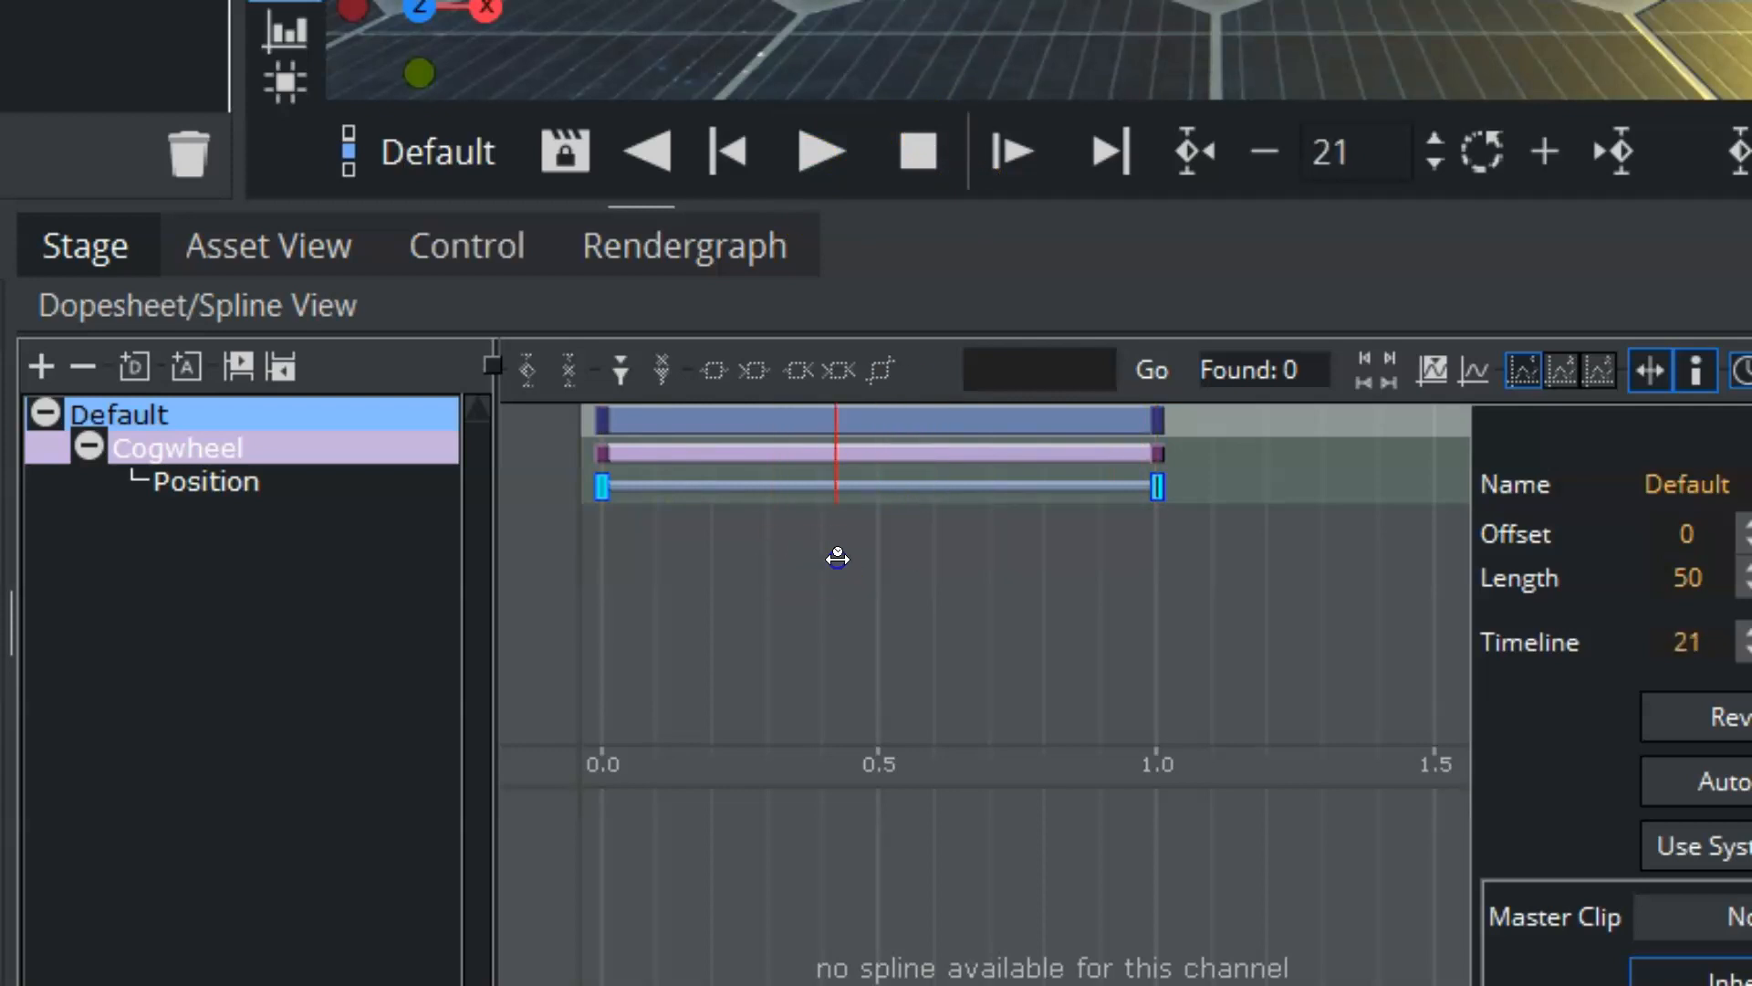
{"action": "left_click", "coordinate": [621, 370]}
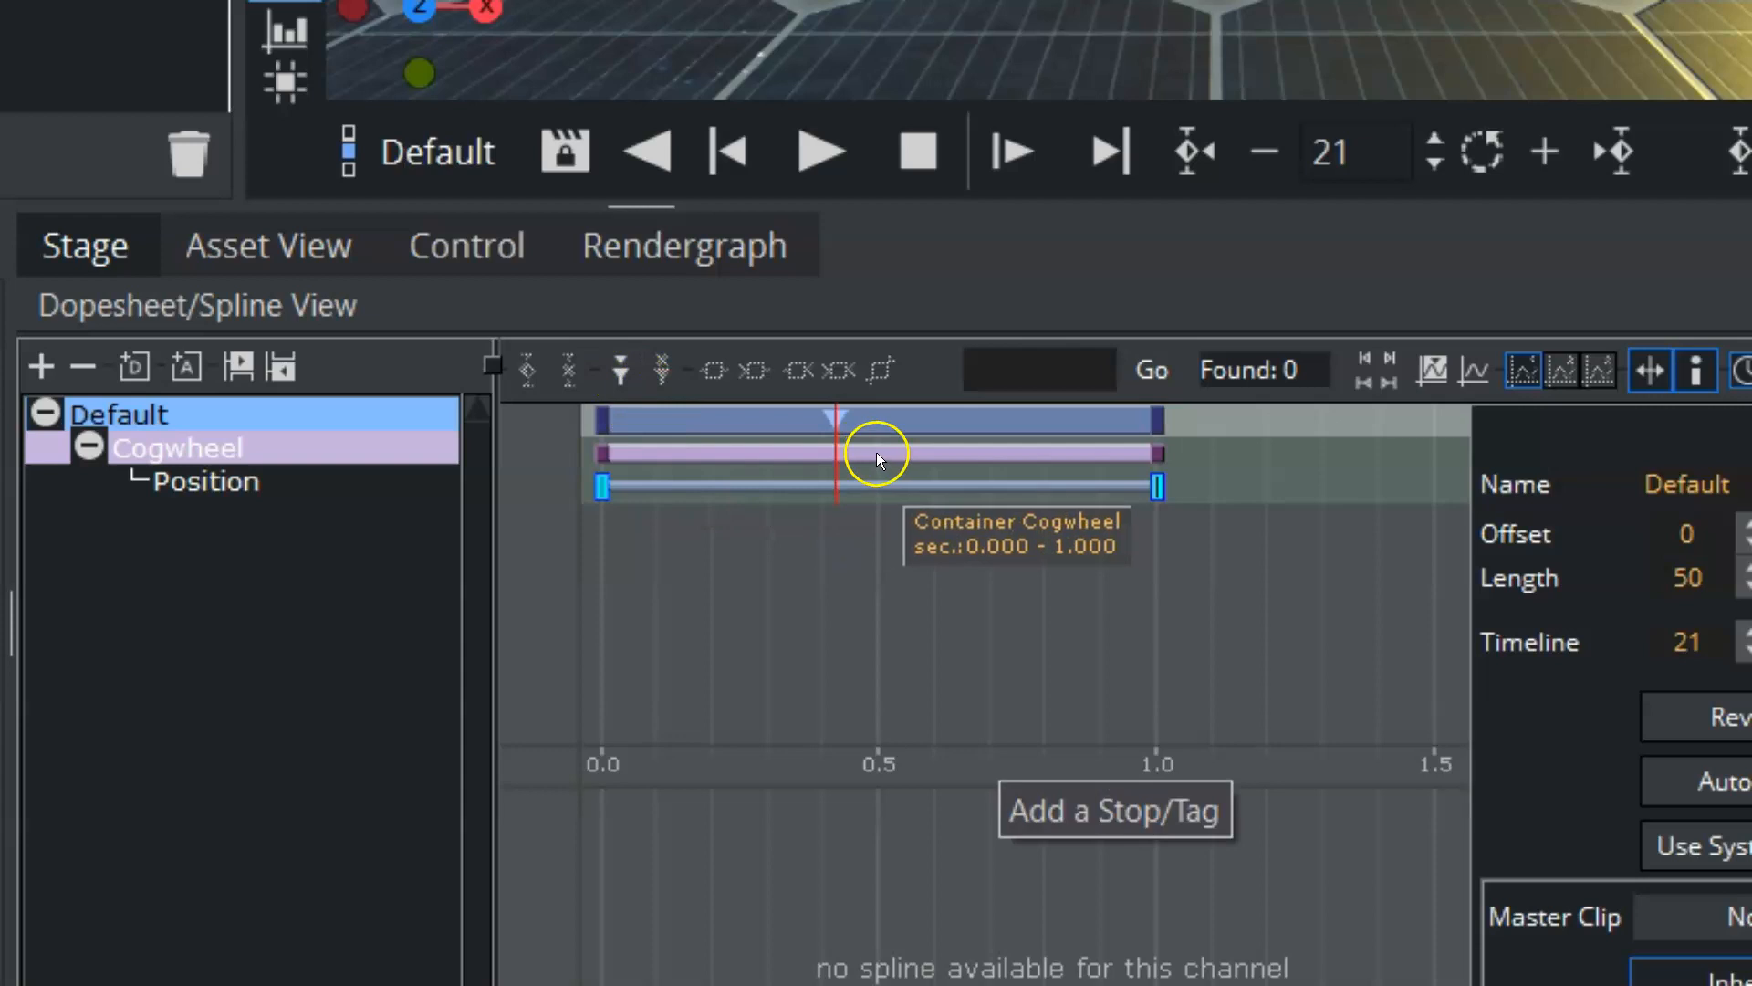
{"action": "left_click_drag", "start_coordinate": [835, 439], "coordinate": [903, 439]}
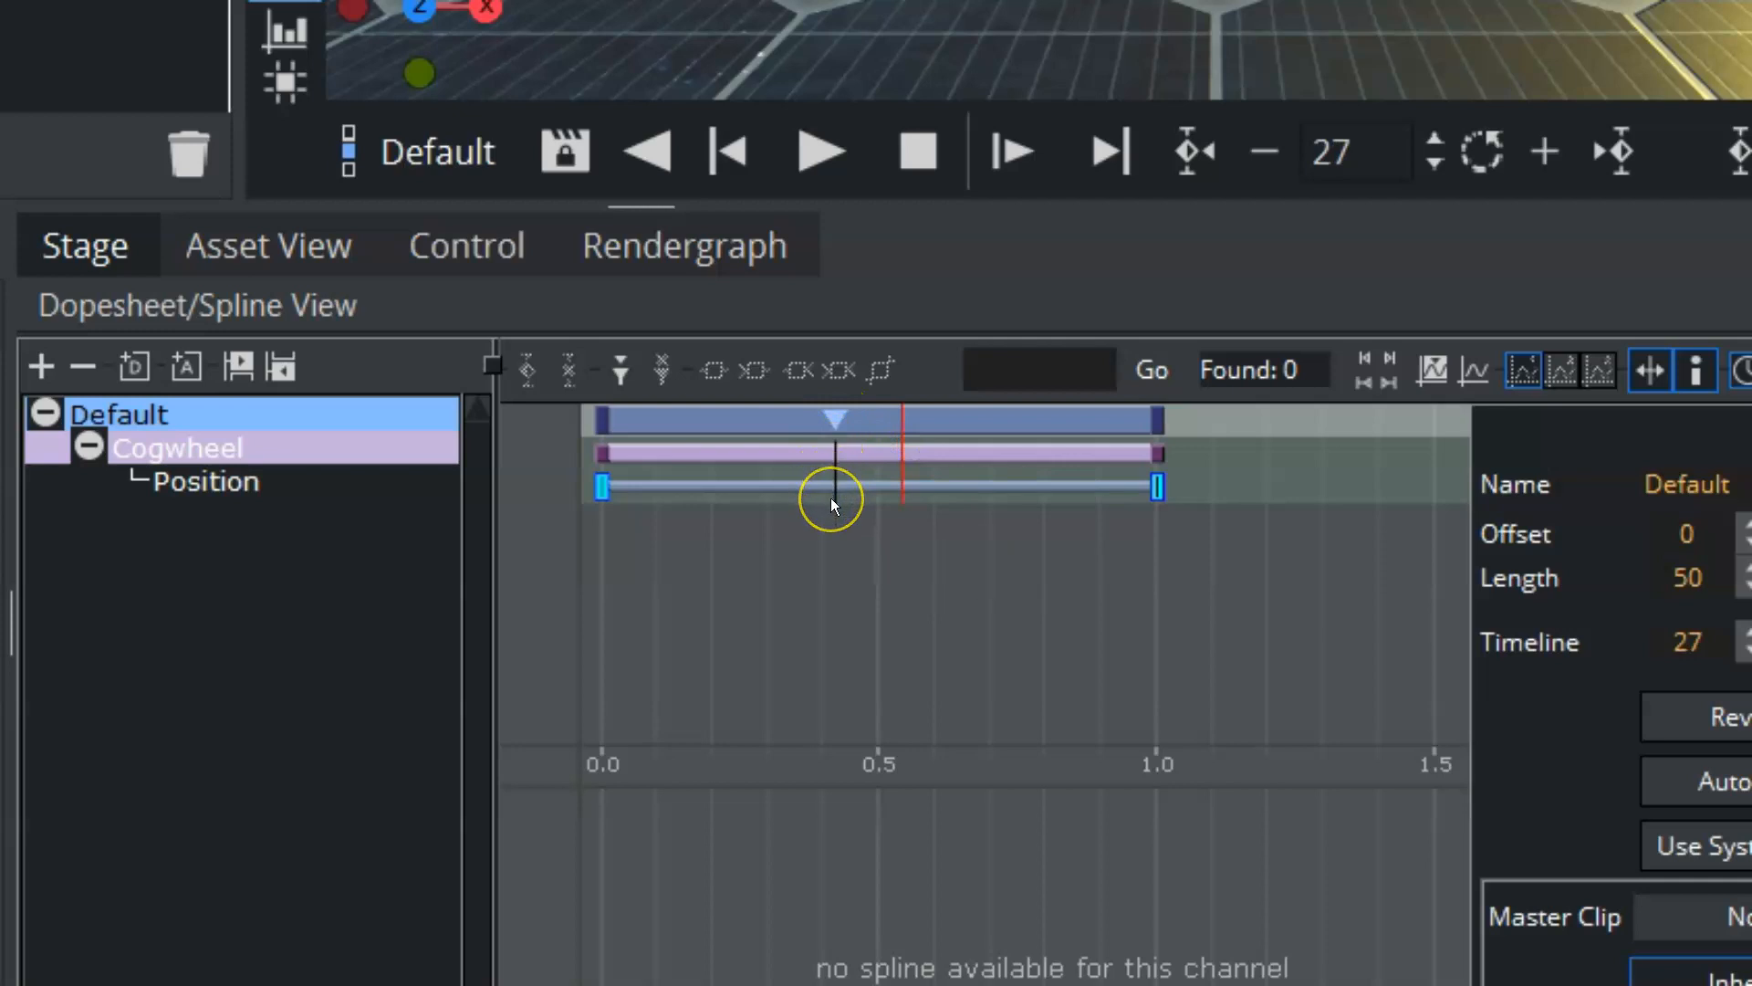
- Play the animation to the stop at frame 21, and continue it past the stop
{"action": "left_click", "coordinate": [891, 454]}
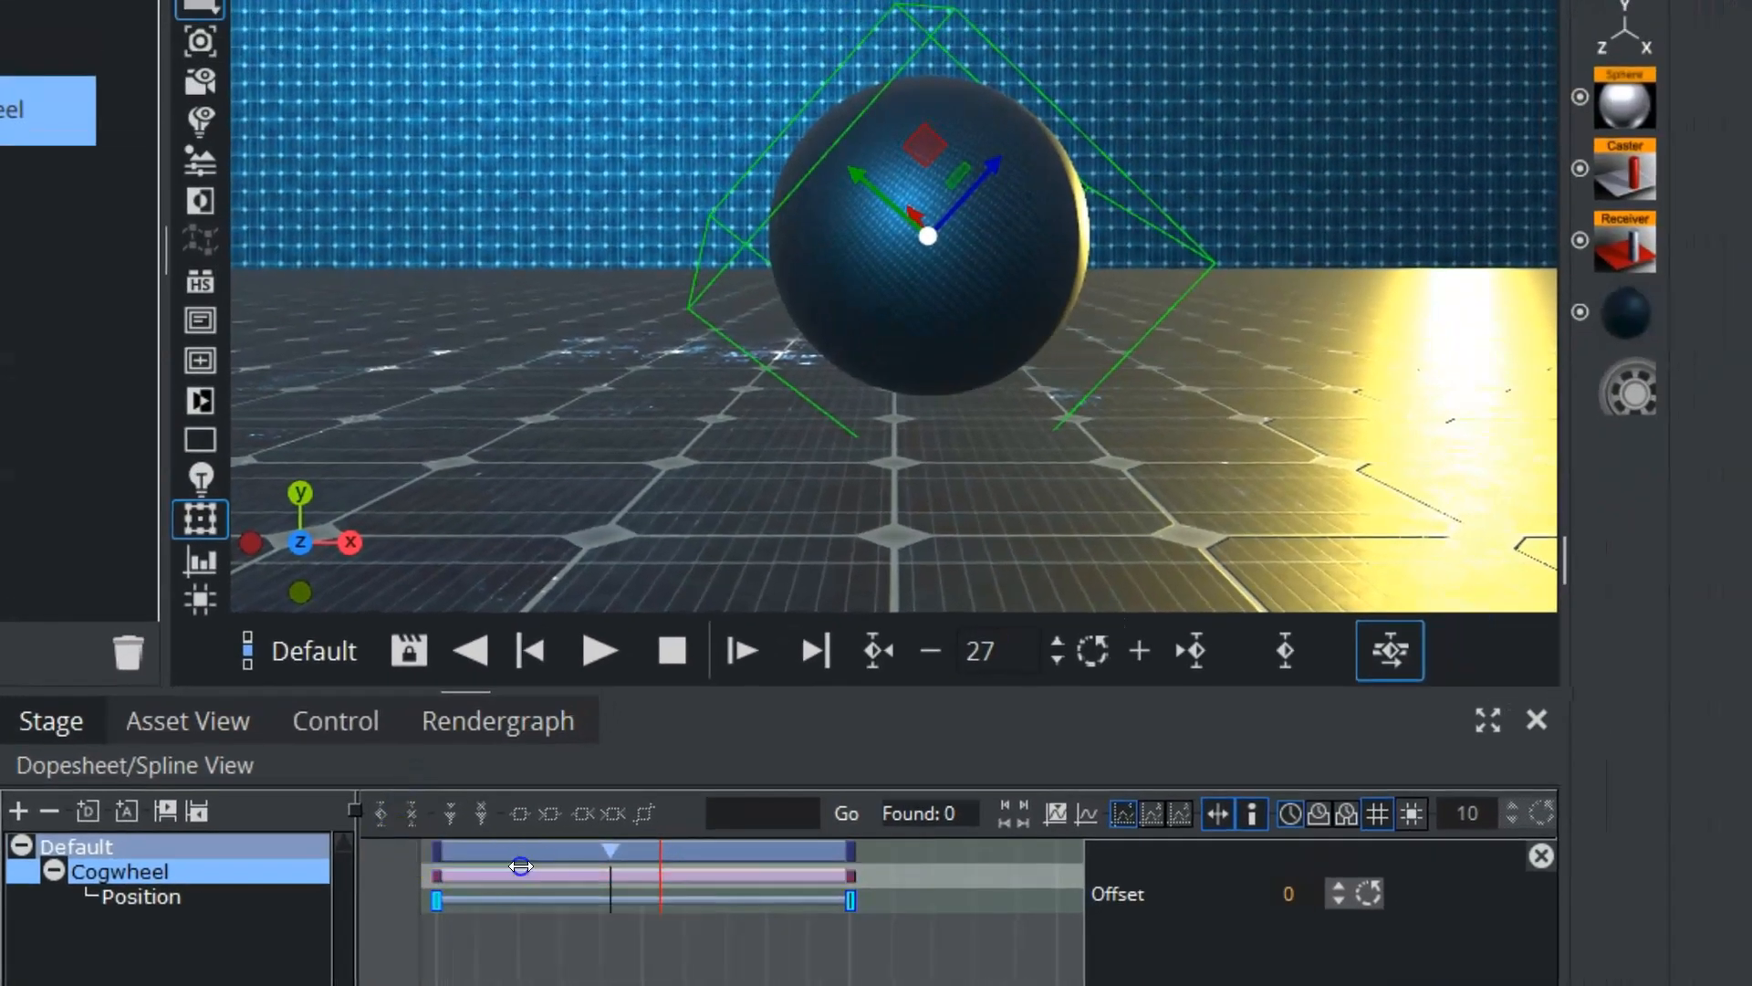
{"action": "left_click", "coordinate": [598, 648]}
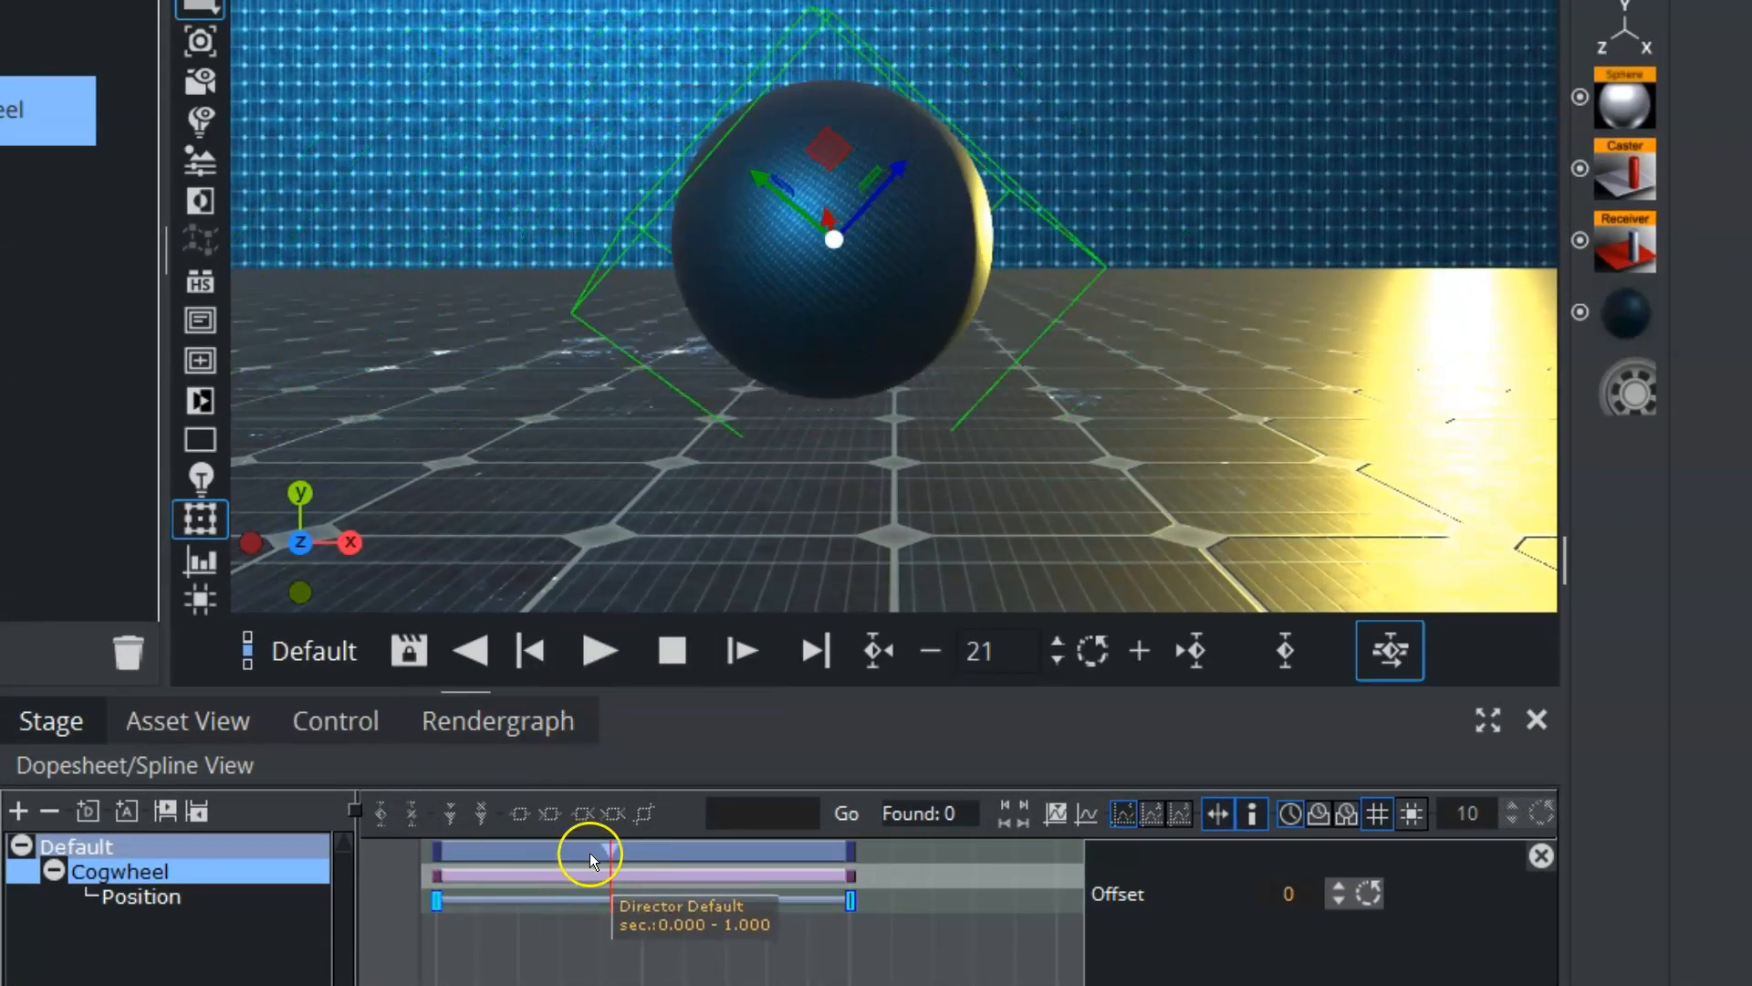
{"action": "left_click", "coordinate": [736, 651]}
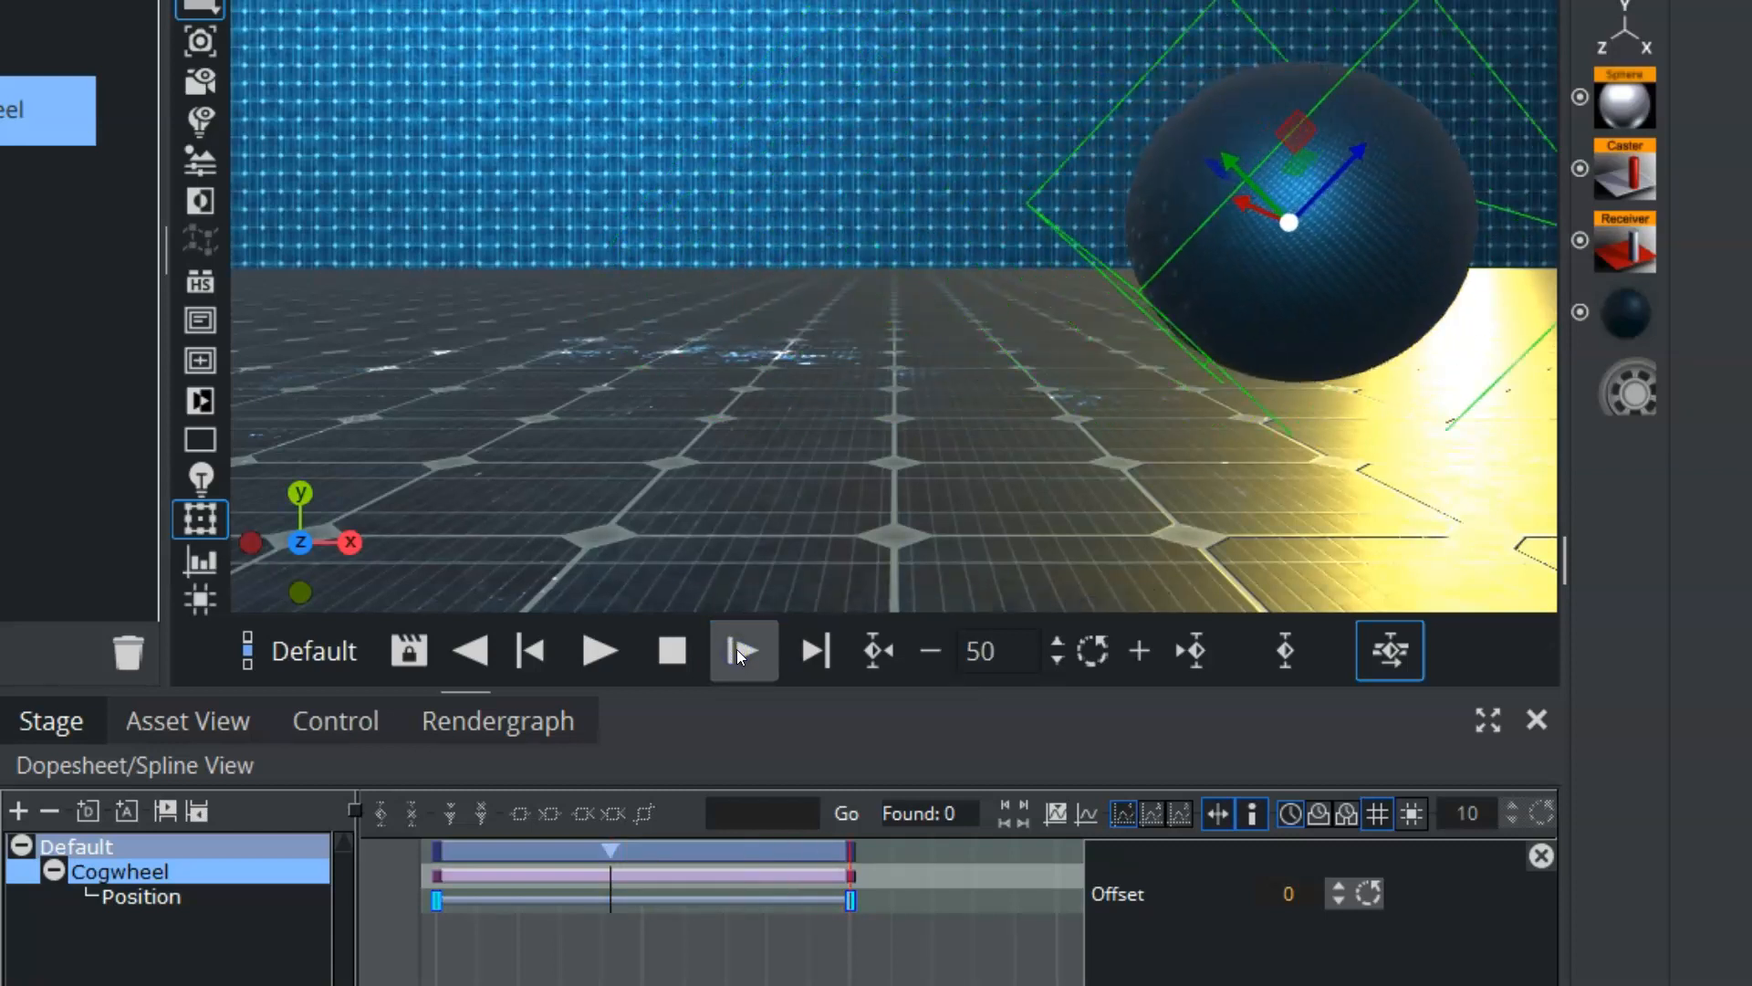
- Delete the stop at frame 21 from the Default director
{"action": "left_click", "coordinate": [610, 847]}
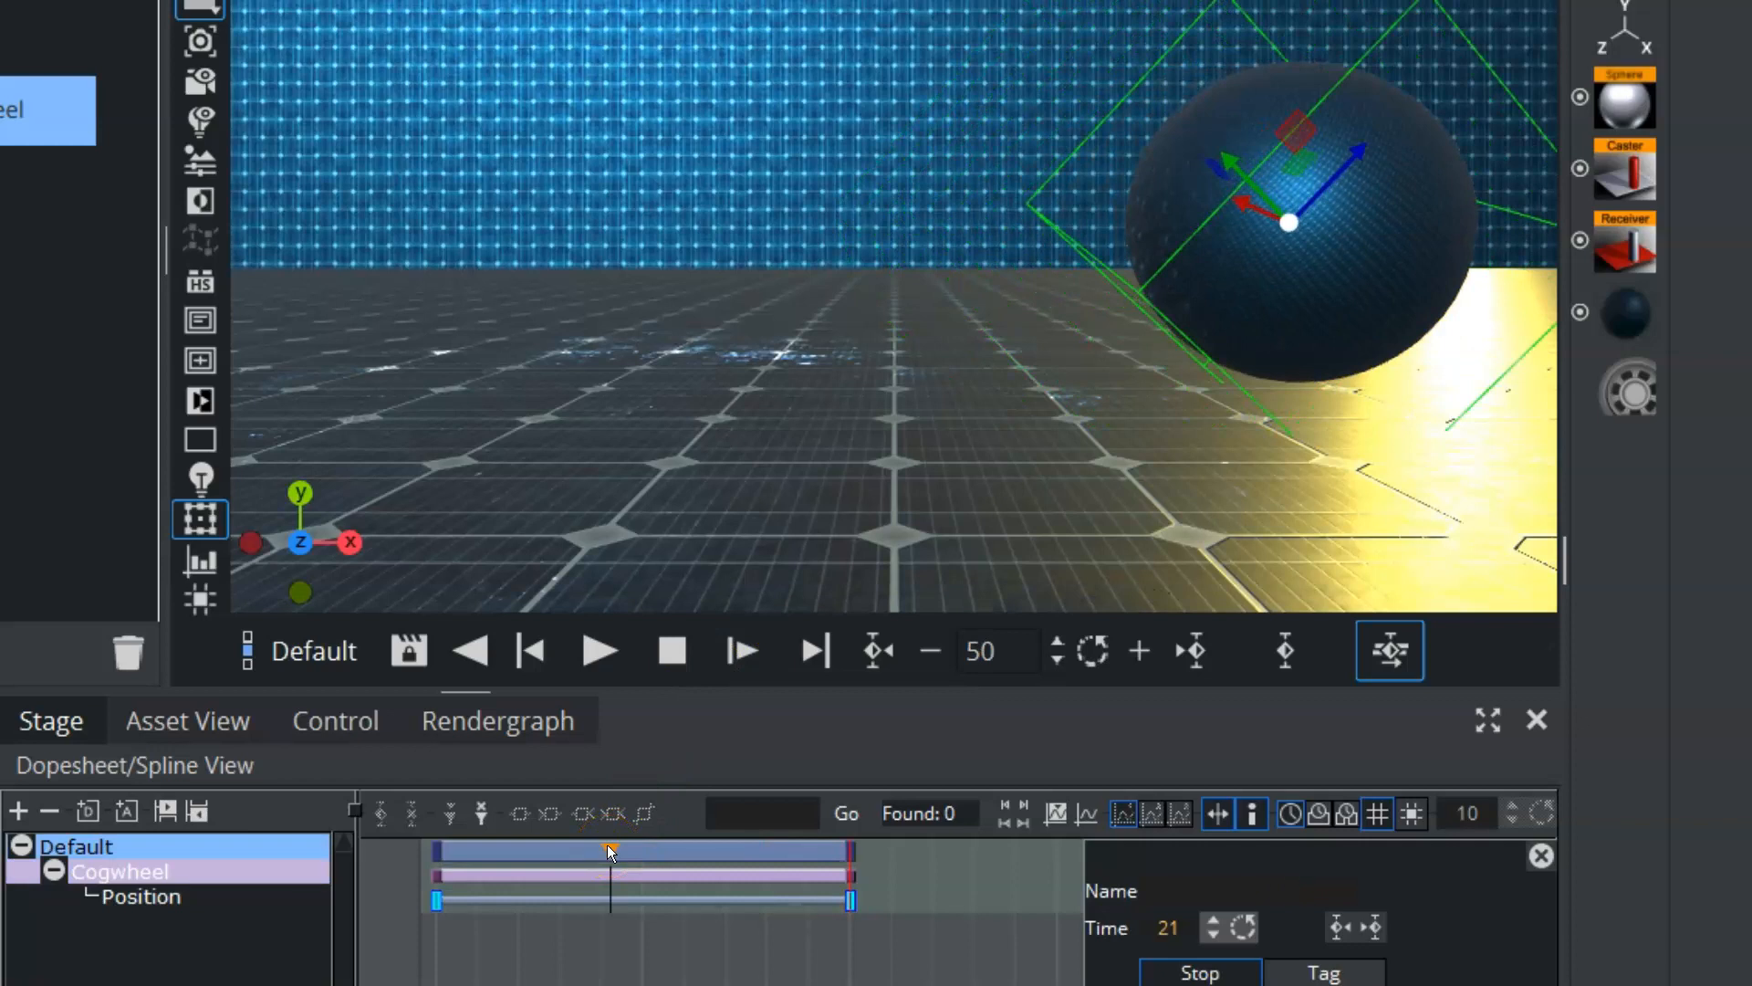
{"action": "left_click", "coordinate": [481, 814]}
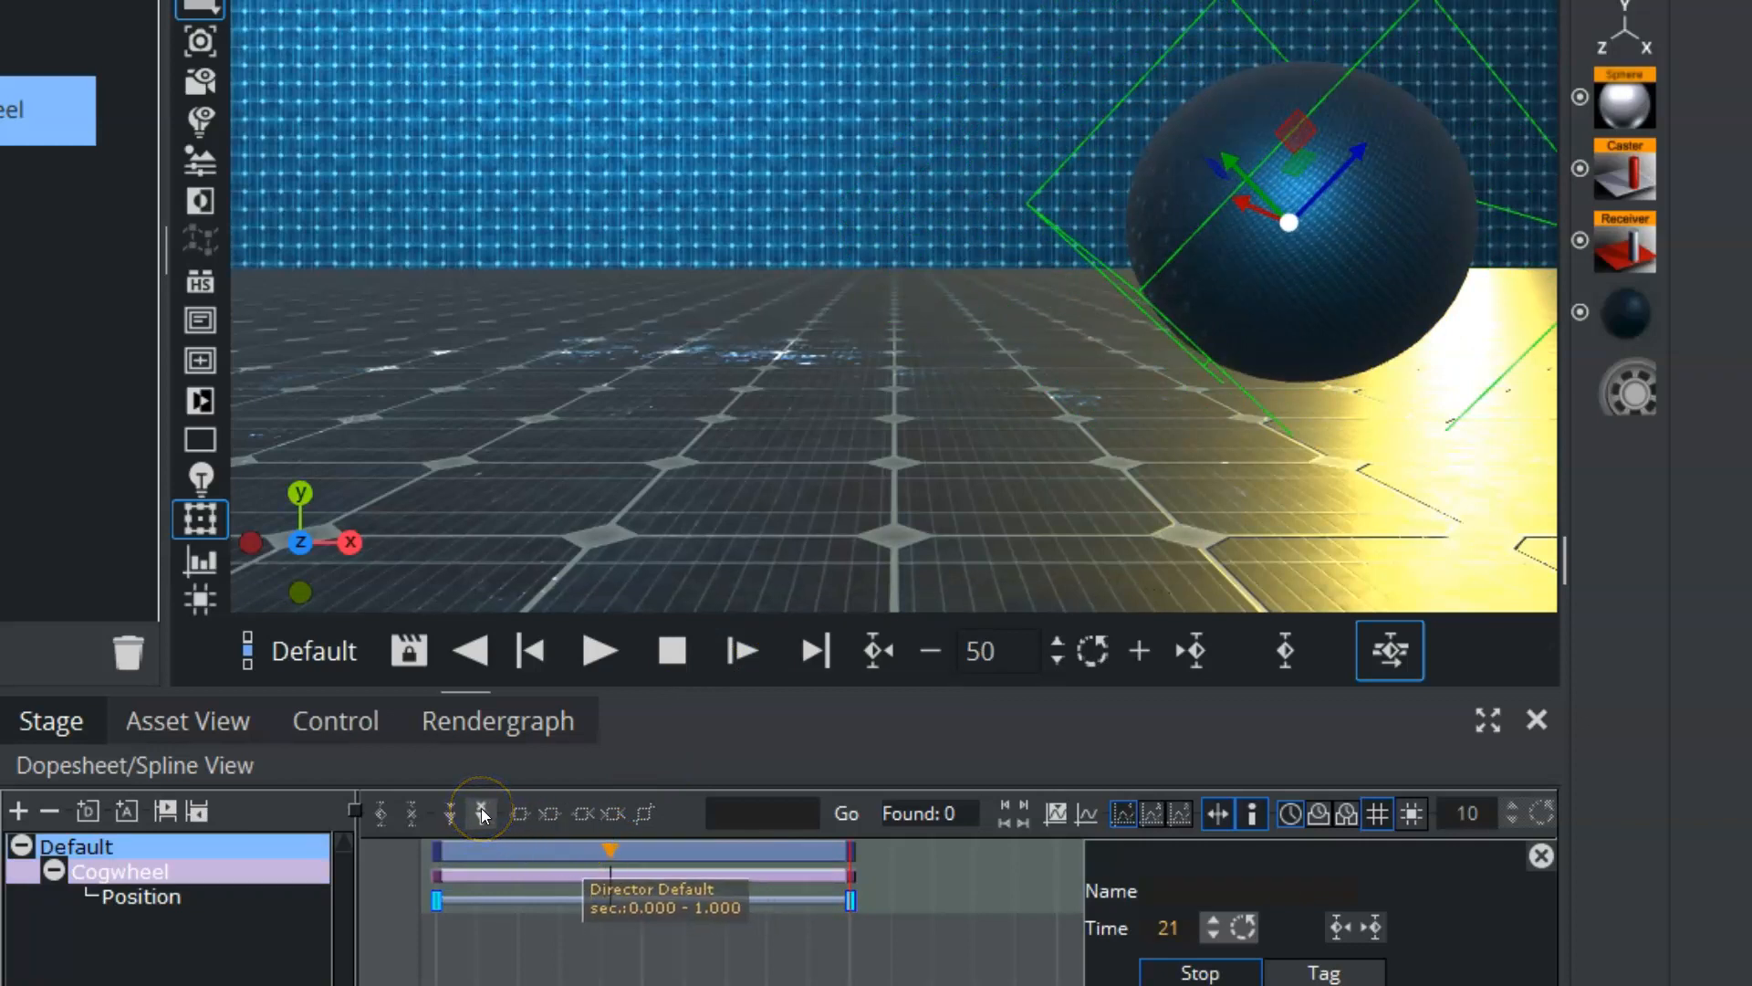
- Remove the director's stop marker at frame 21 and select the Position channel's first and last keyframes in turn
{"action": "left_click", "coordinate": [481, 812]}
{"action": "left_click", "coordinate": [615, 852]}
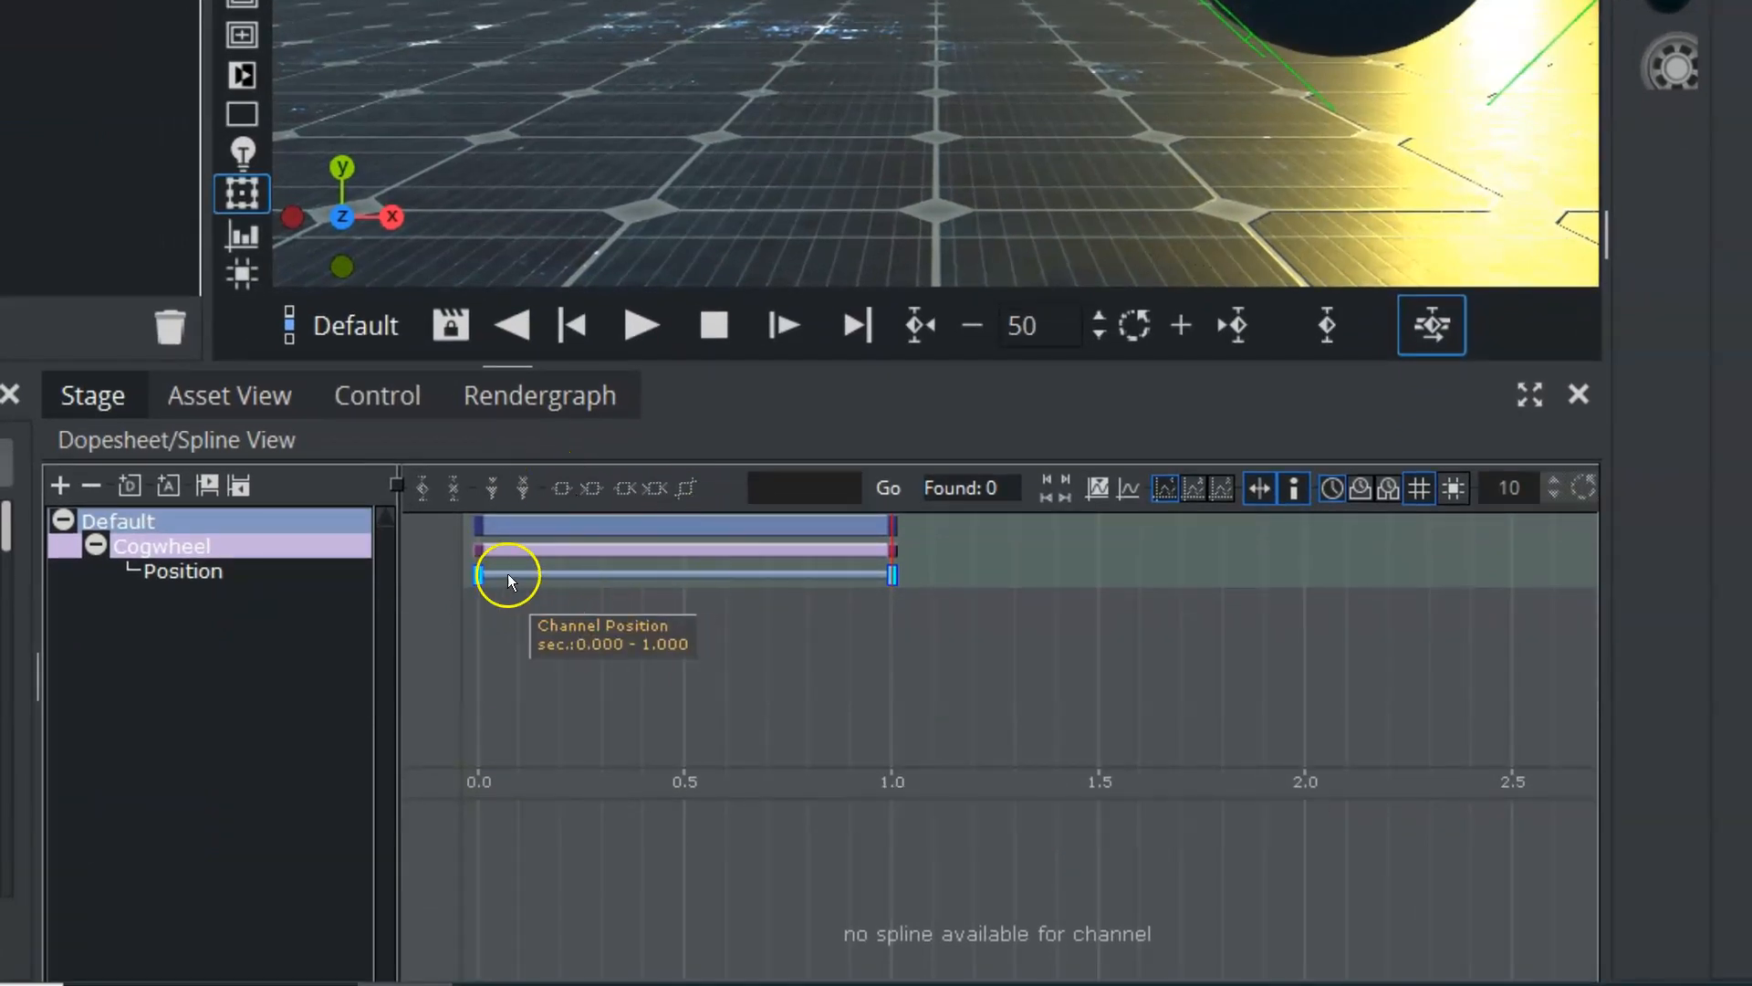
{"action": "left_click", "coordinate": [478, 573]}
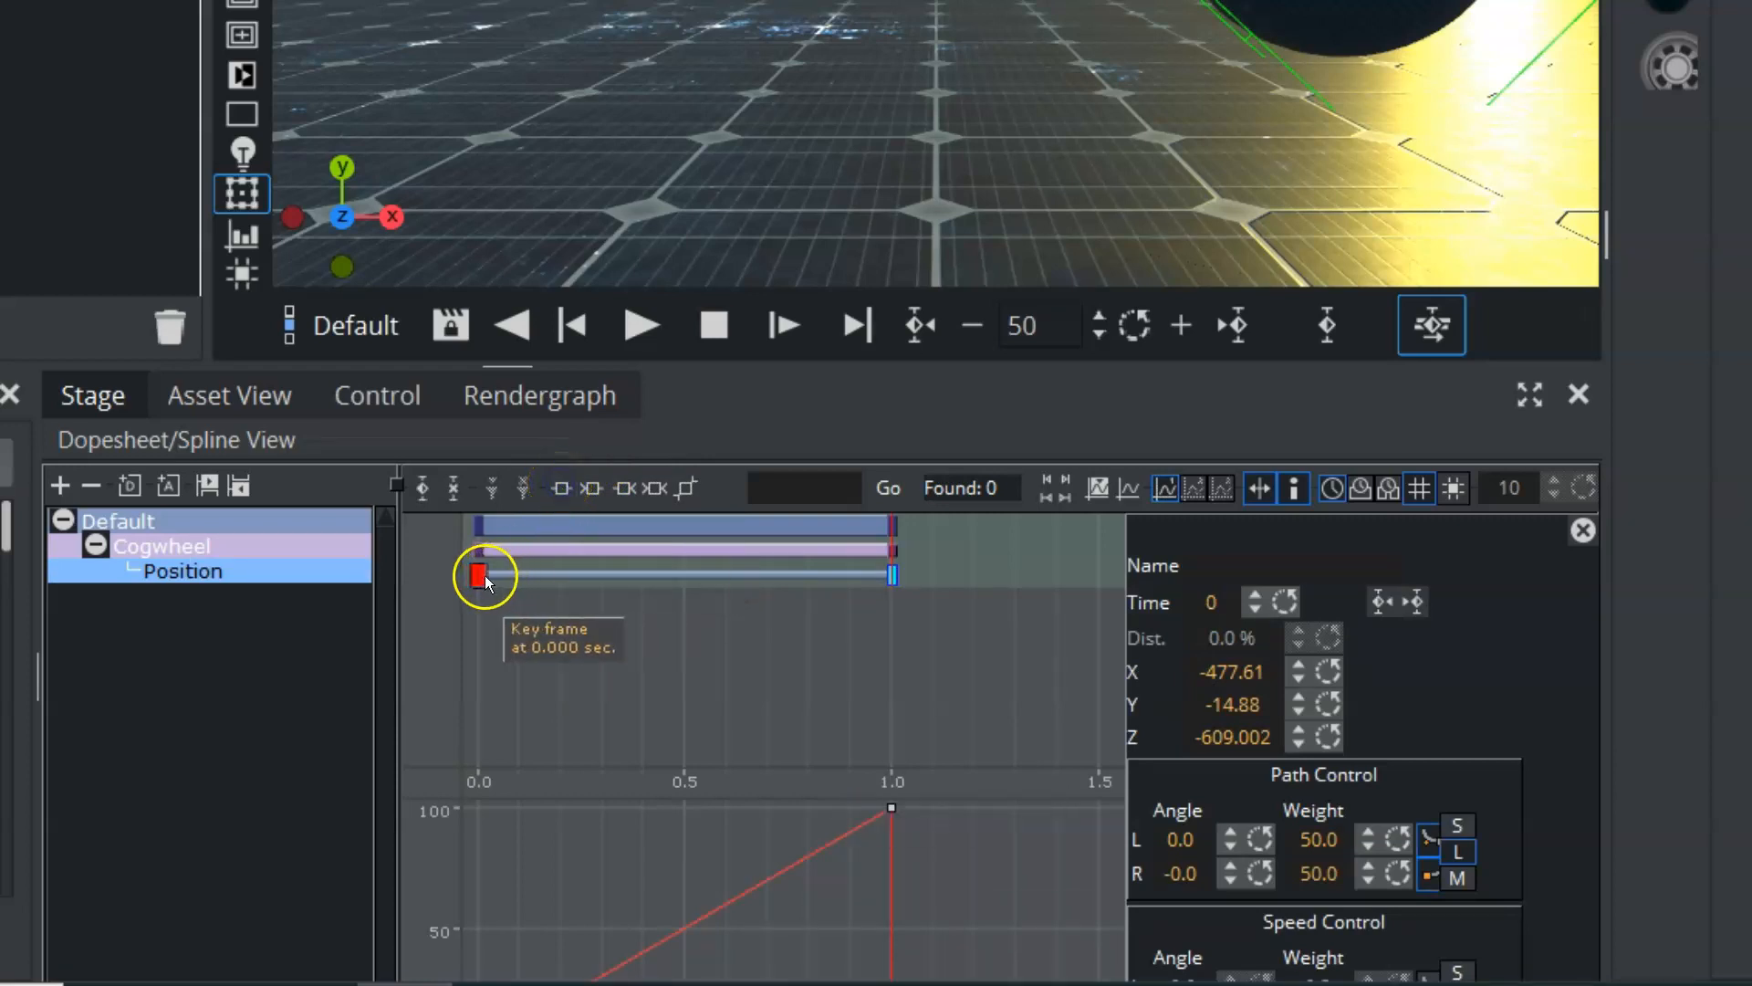
{"action": "left_click", "coordinate": [890, 807]}
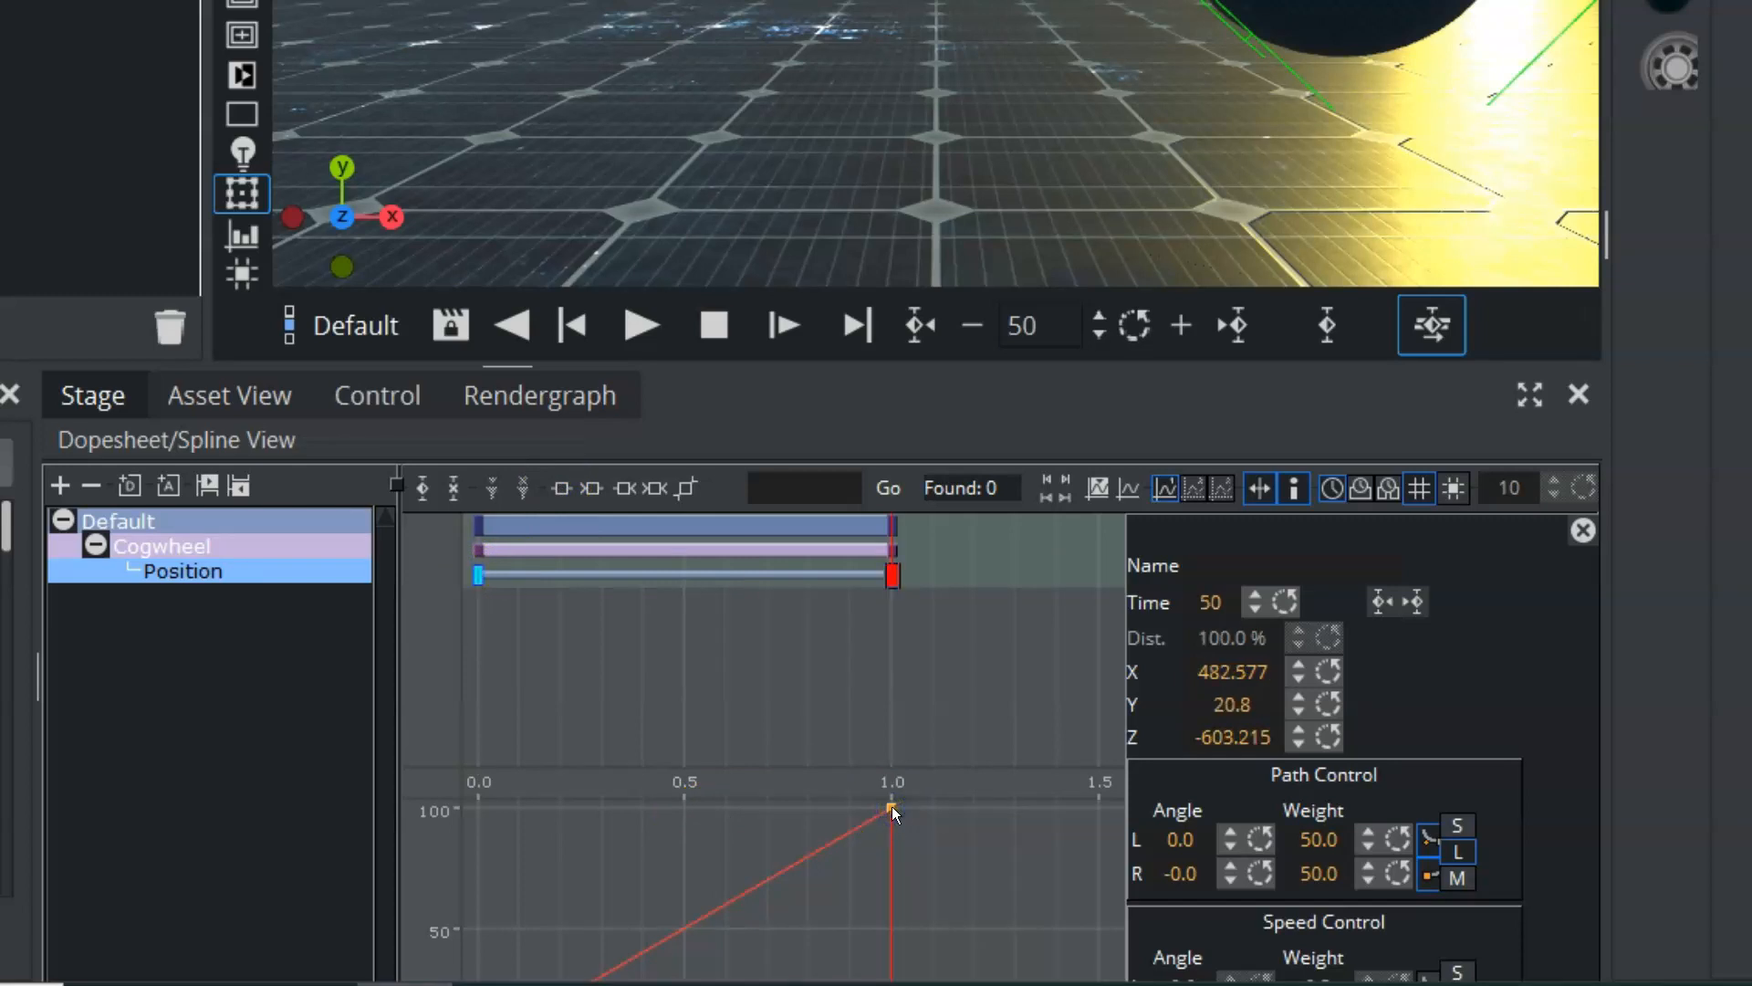
{"action": "left_click", "coordinate": [478, 574]}
- Give the last Position keyframe a smooth left handle, stretch it back to about 0.25 s and play the animation
{"action": "middle_click_drag", "start_coordinate": [565, 858], "coordinate": [609, 807]}
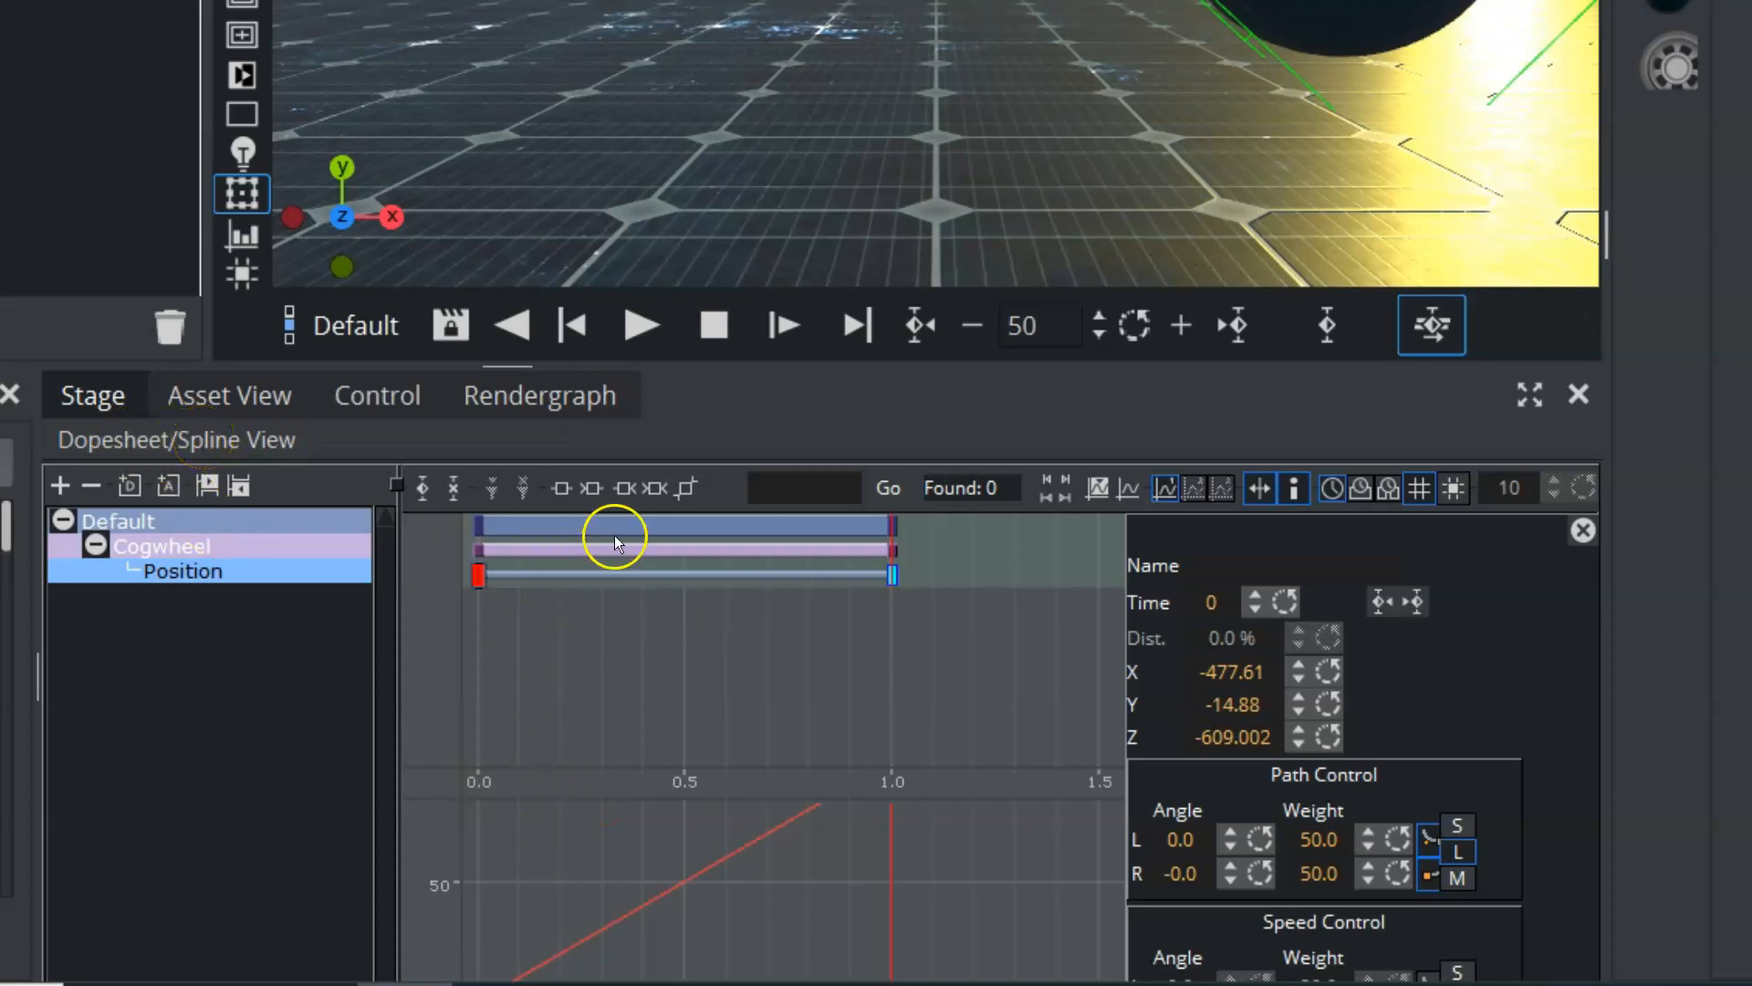
{"action": "middle_click_drag", "start_coordinate": [539, 881], "coordinate": [655, 915]}
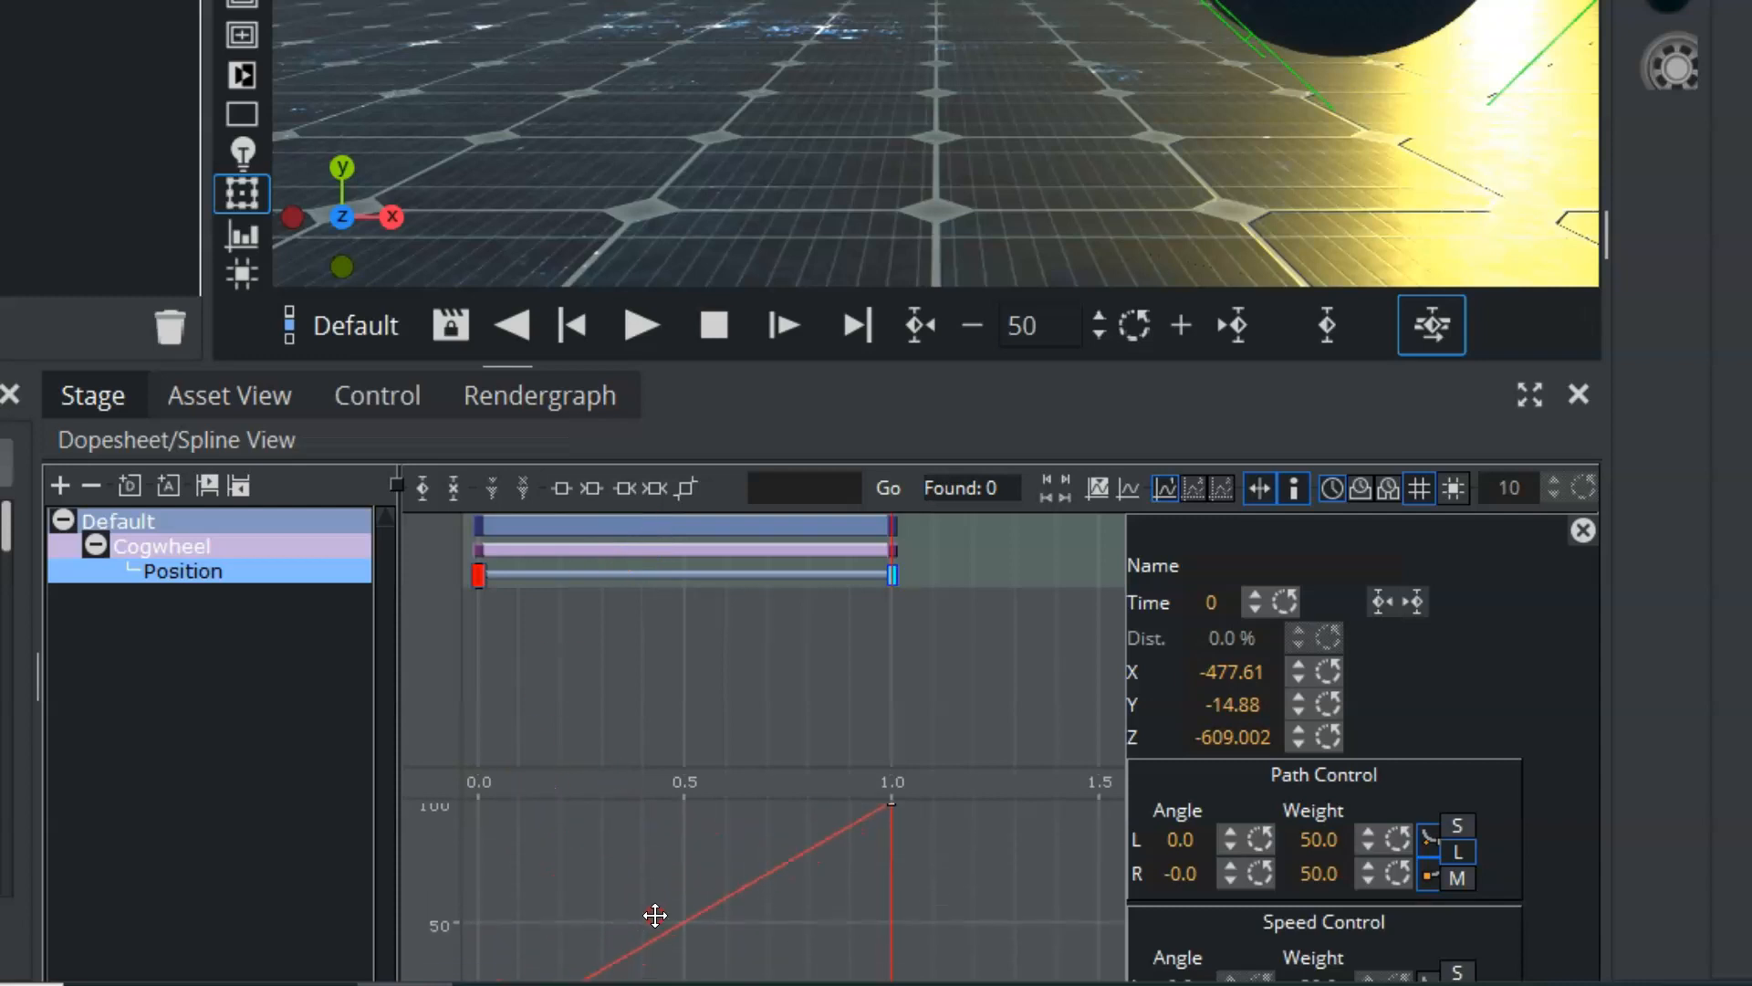
{"action": "left_click", "coordinate": [588, 491]}
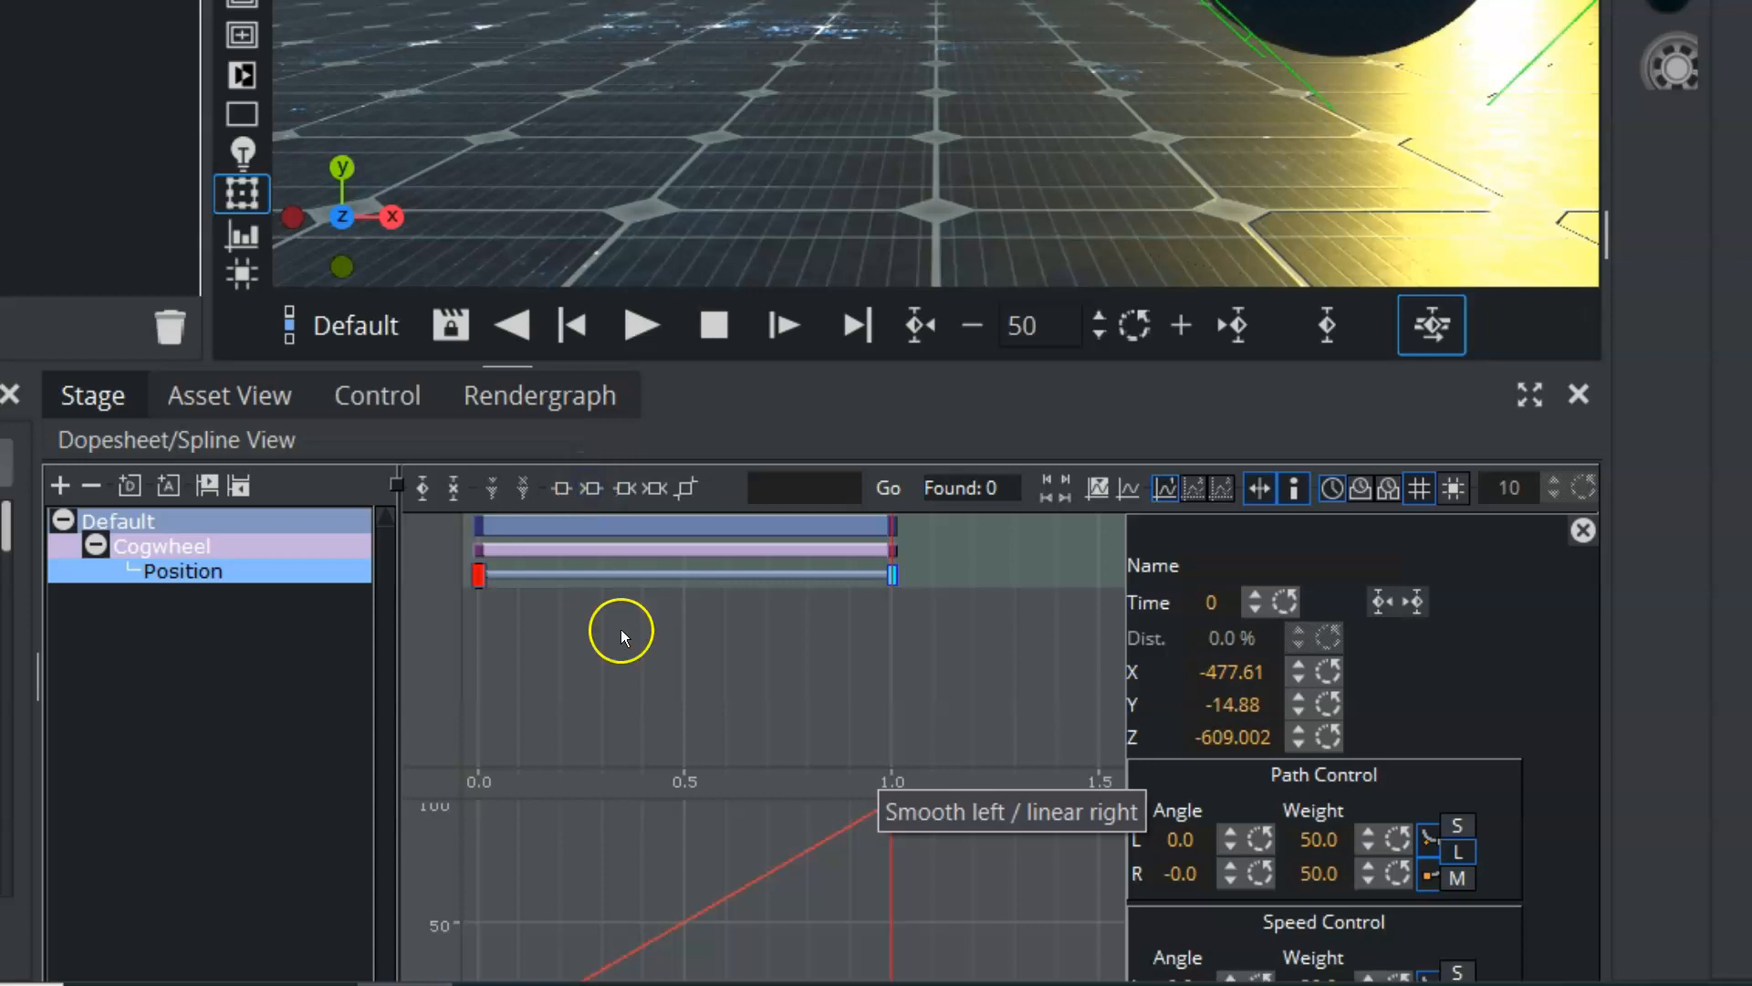
{"action": "middle_click_drag", "start_coordinate": [589, 863], "coordinate": [732, 810]}
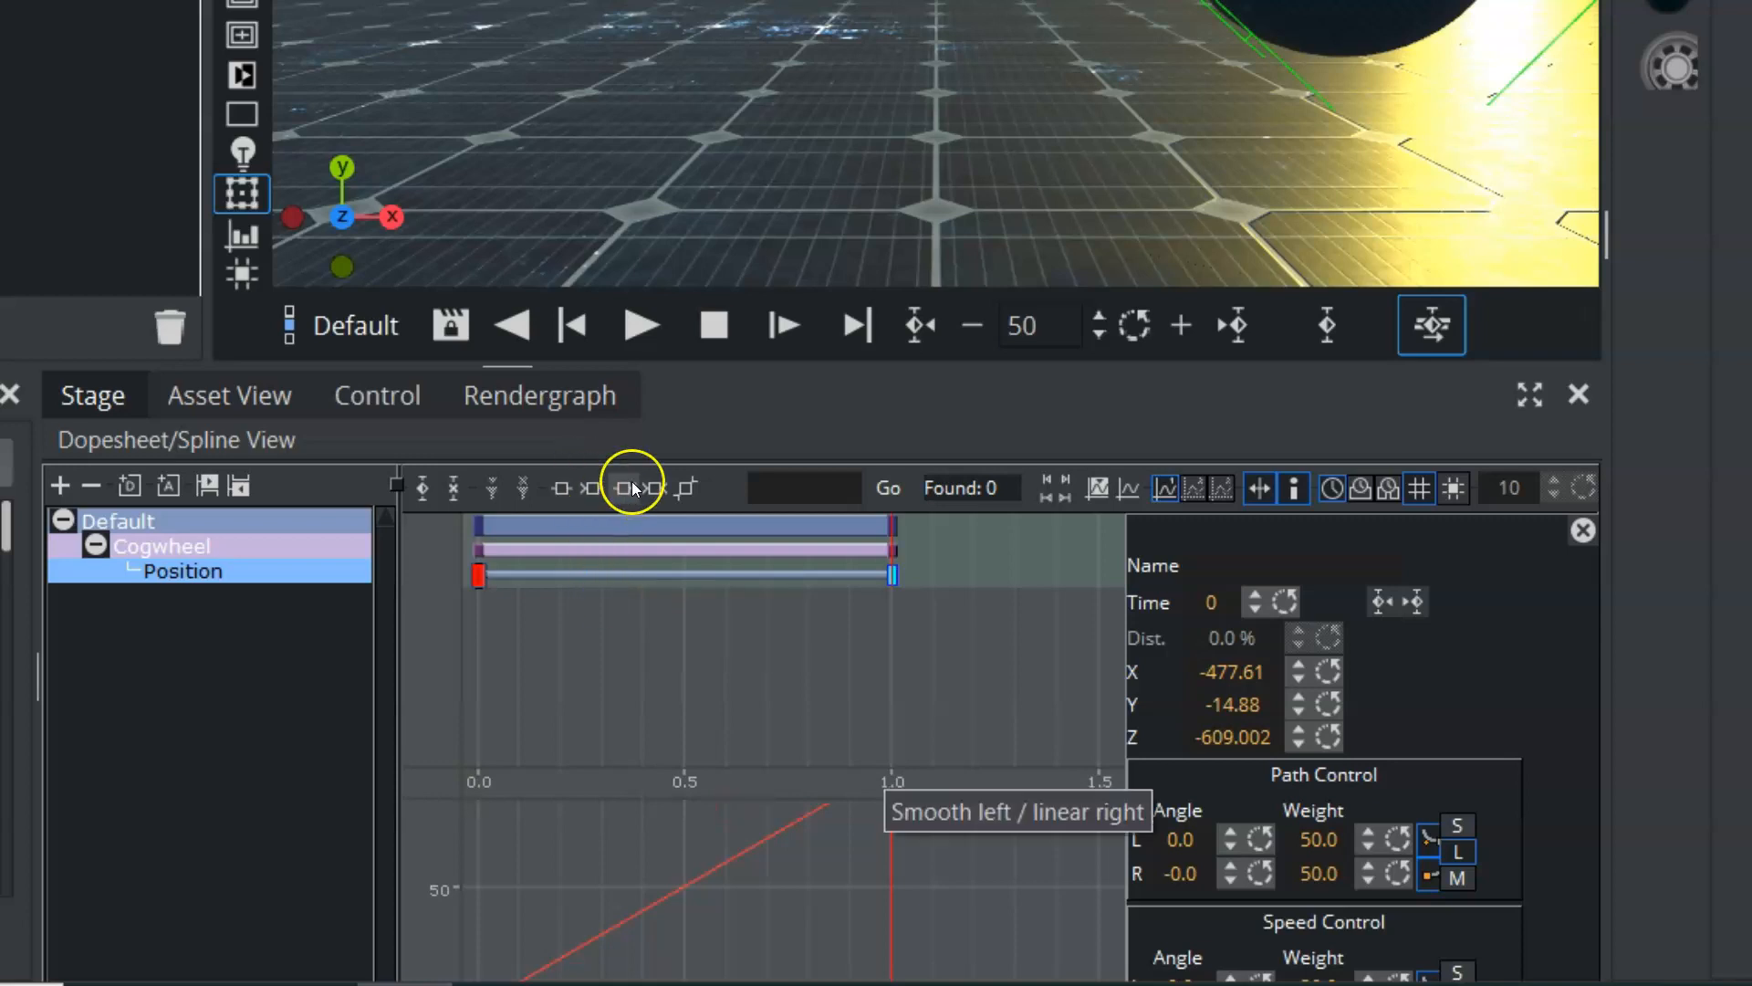
{"action": "left_click", "coordinate": [891, 576]}
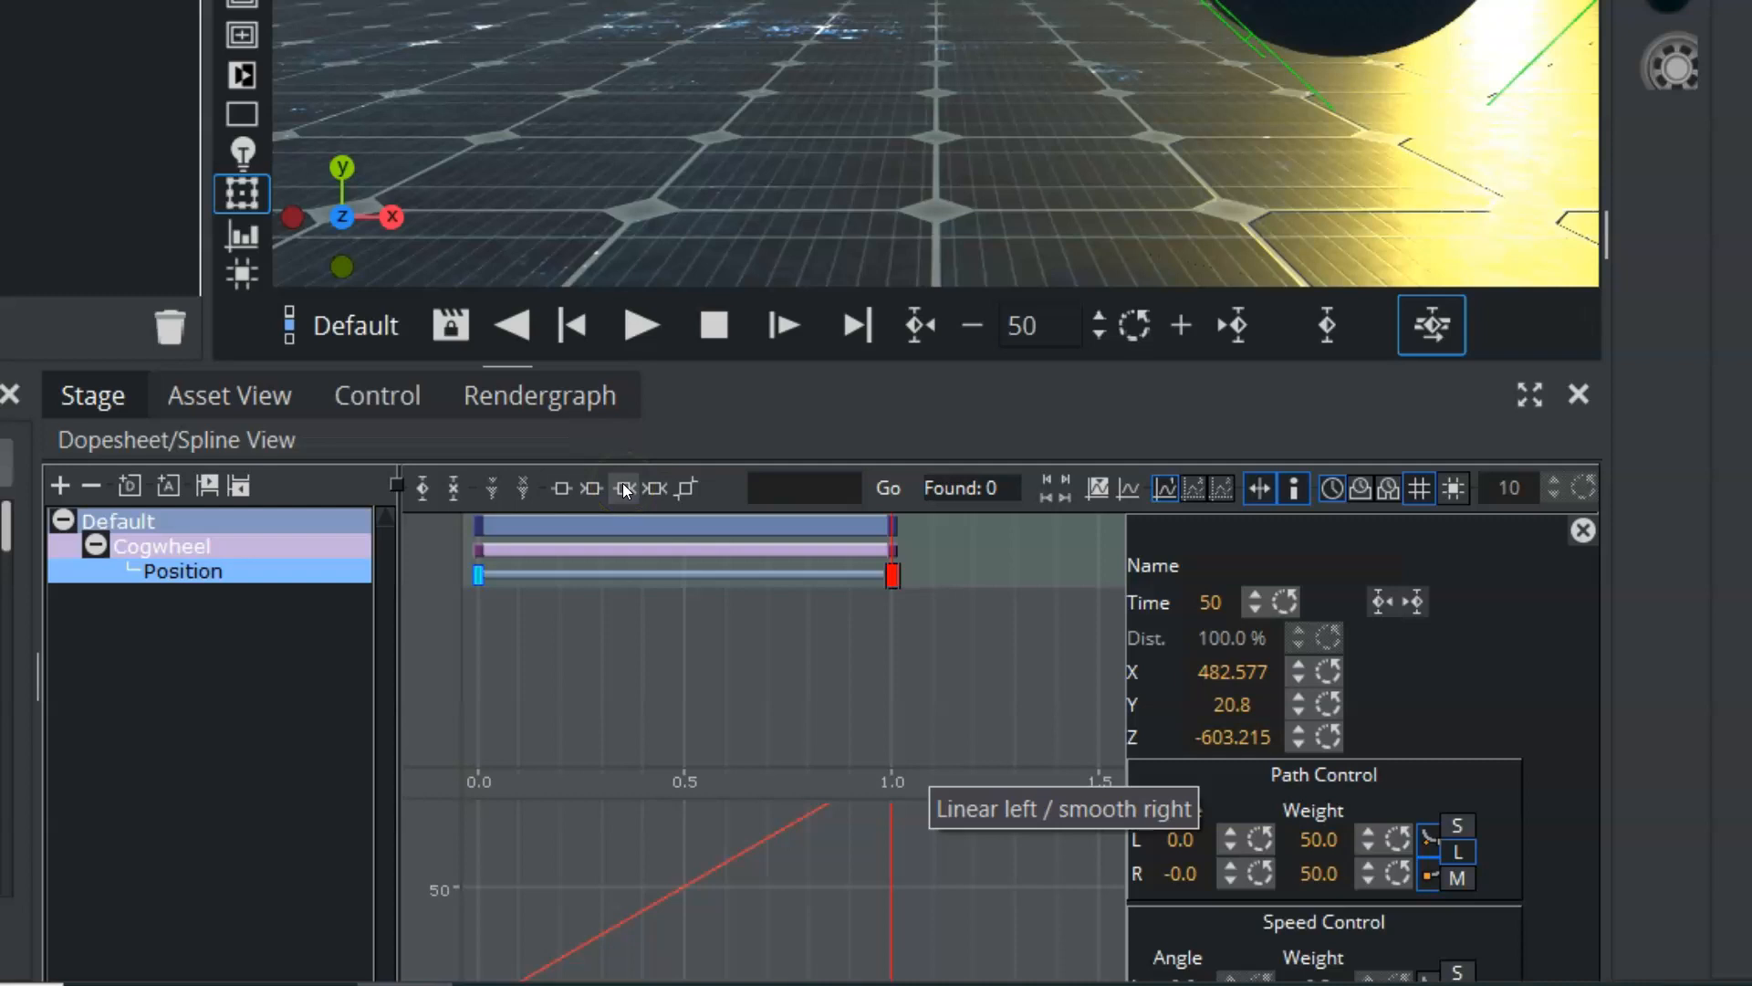
{"action": "middle_click_drag", "start_coordinate": [931, 833], "coordinate": [924, 897]}
{"action": "scroll", "coordinate": [913, 878], "scroll_direction": "up", "scroll_amount": 1}
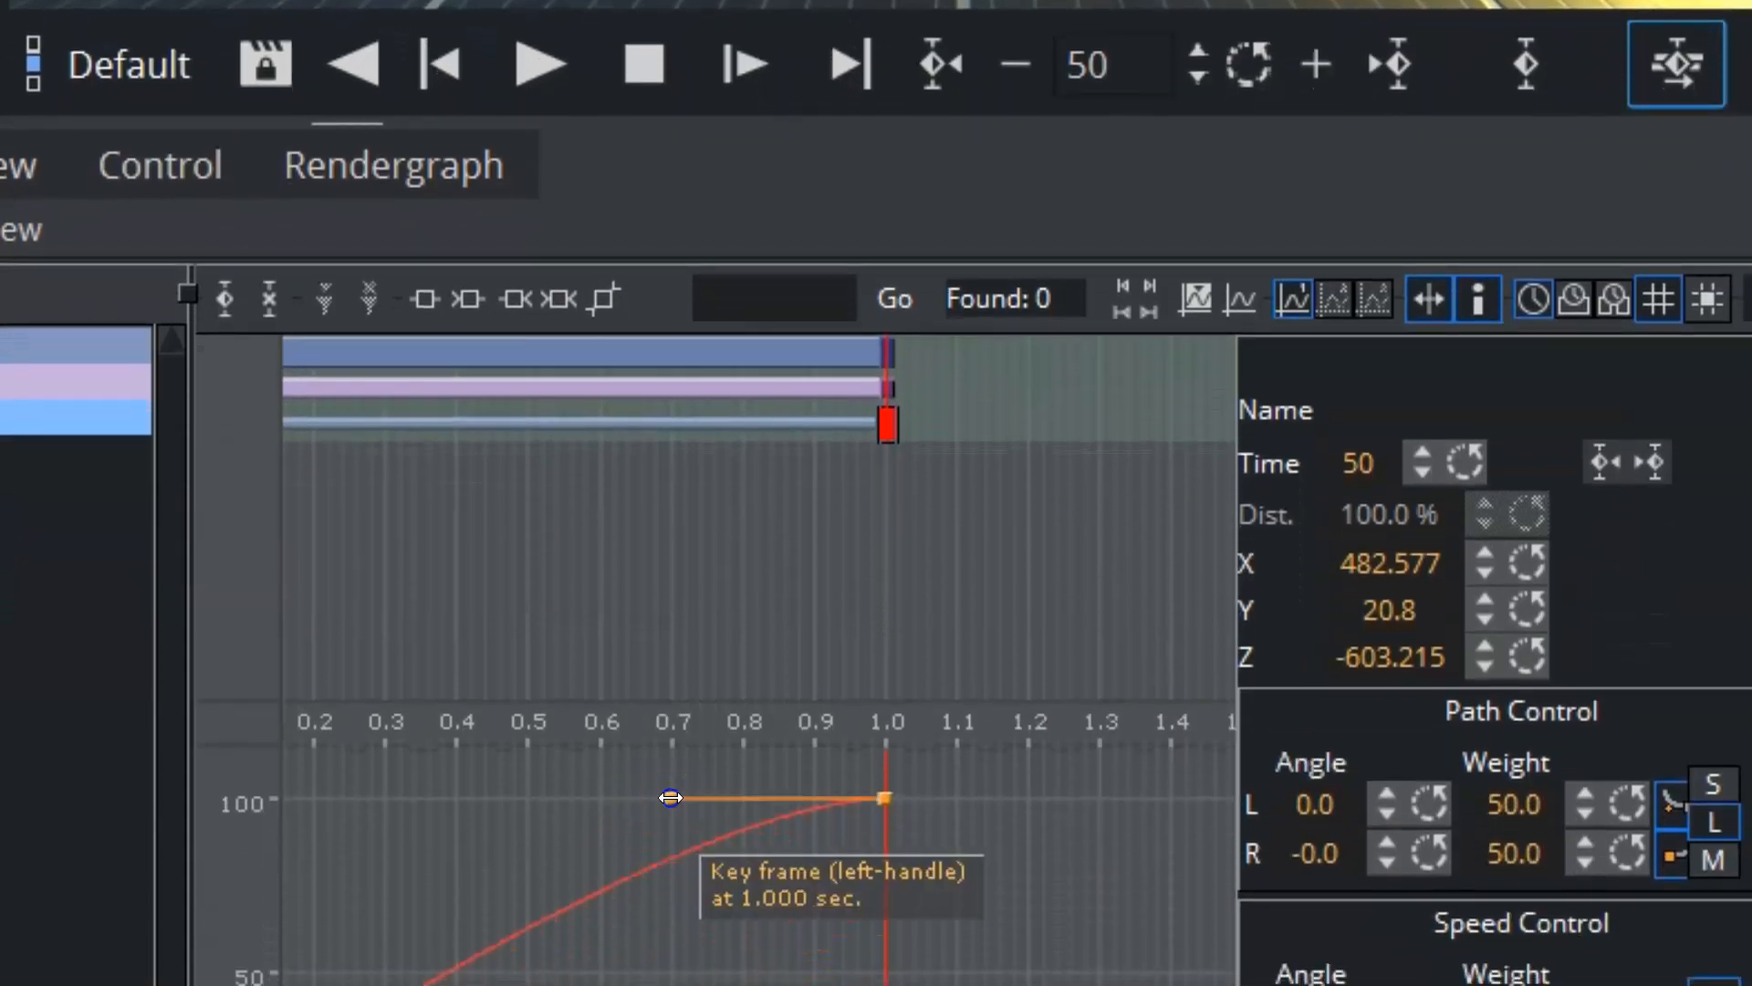
{"action": "left_click_drag", "start_coordinate": [671, 799], "coordinate": [501, 798]}
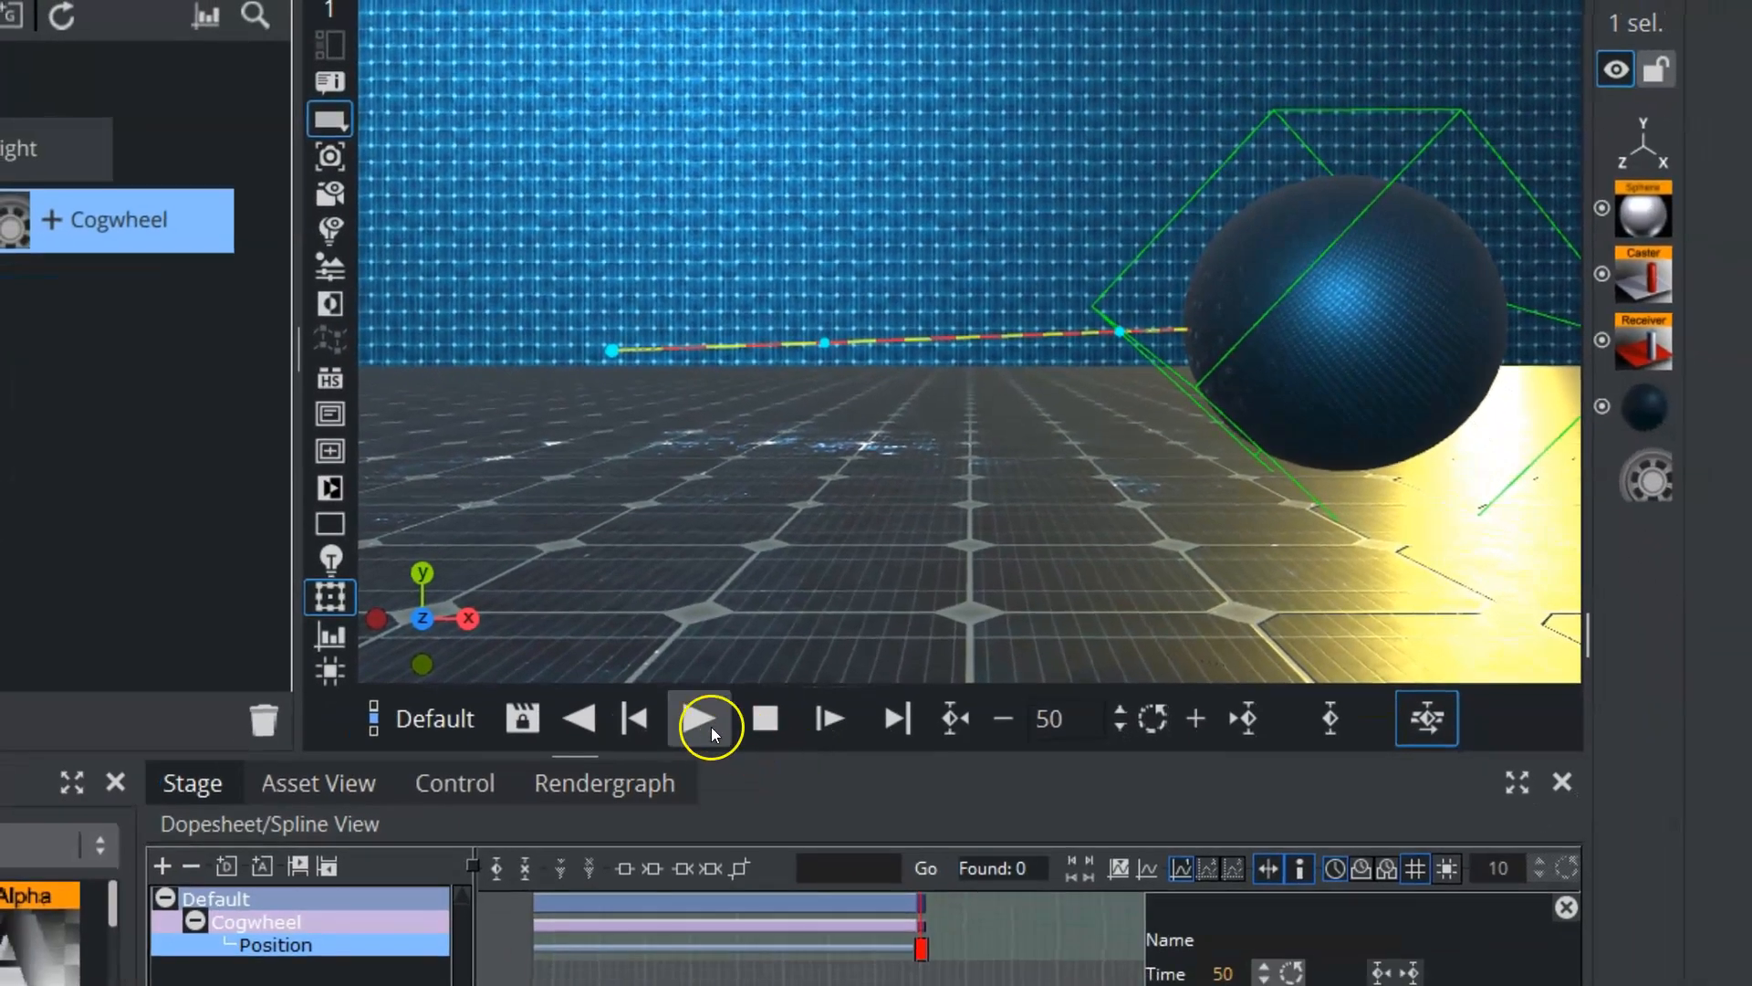
{"action": "left_click", "coordinate": [615, 836]}
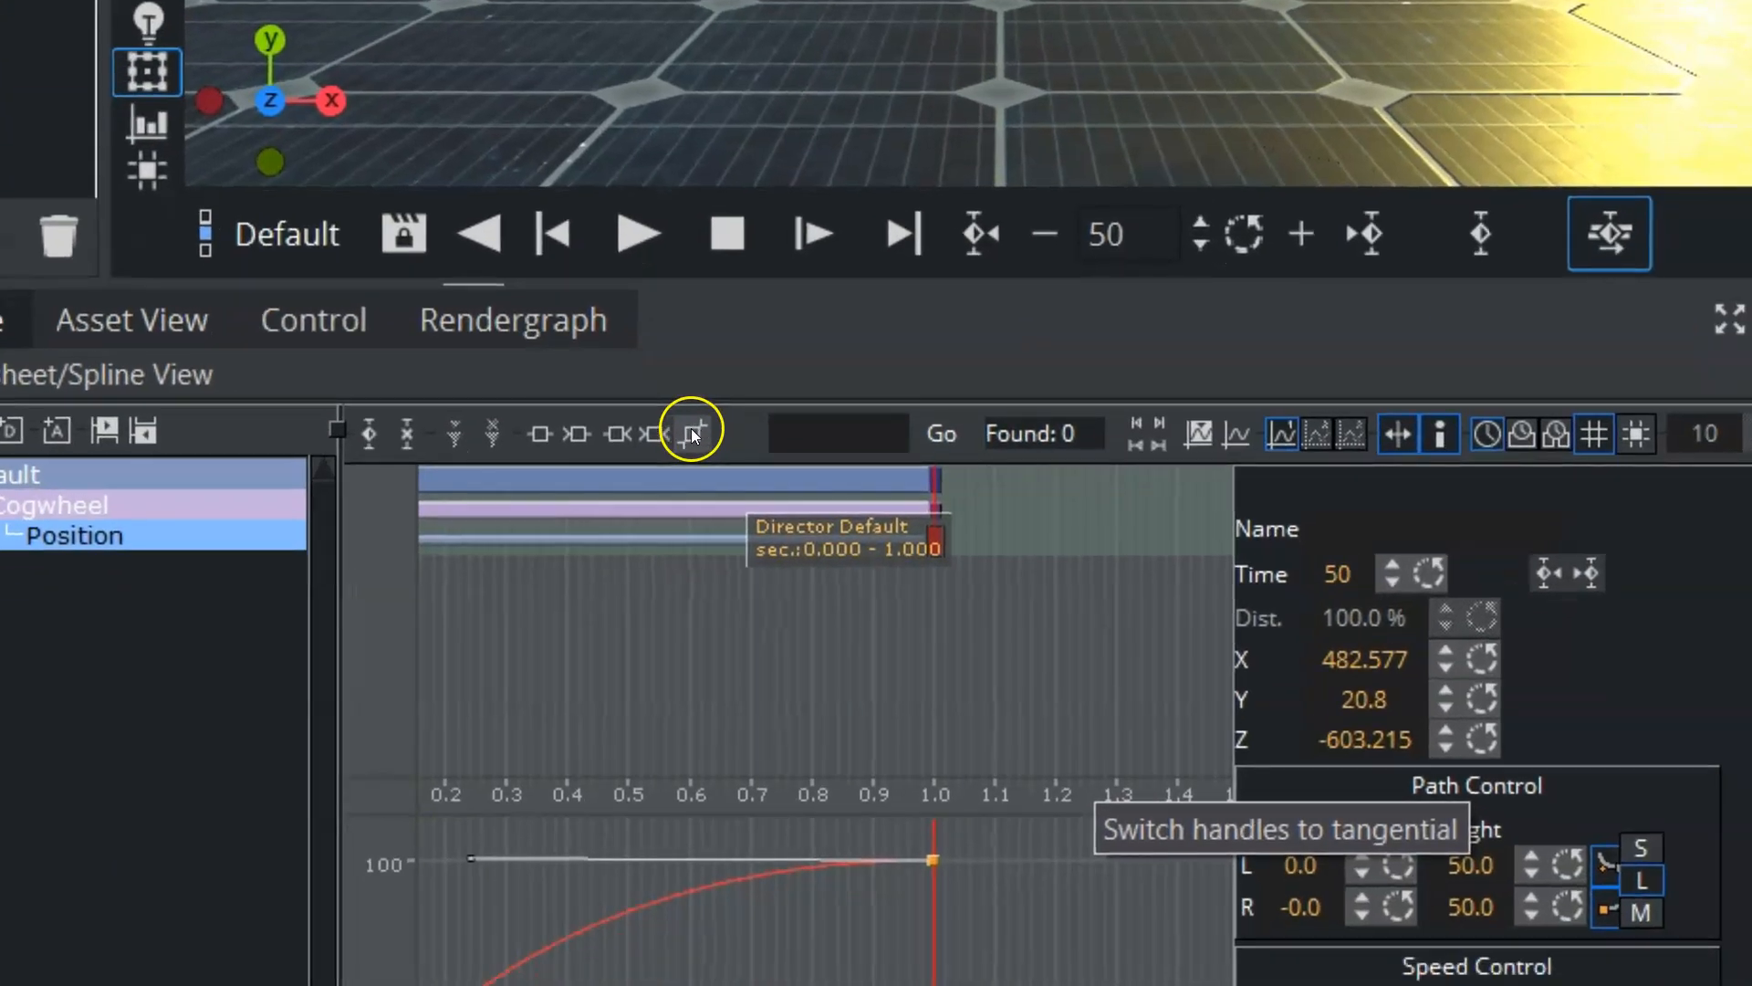
- Switch the last Position keyframe's handles to tangential and move its left handle to about 0.9 s on the spline
{"action": "left_click", "coordinate": [693, 435]}
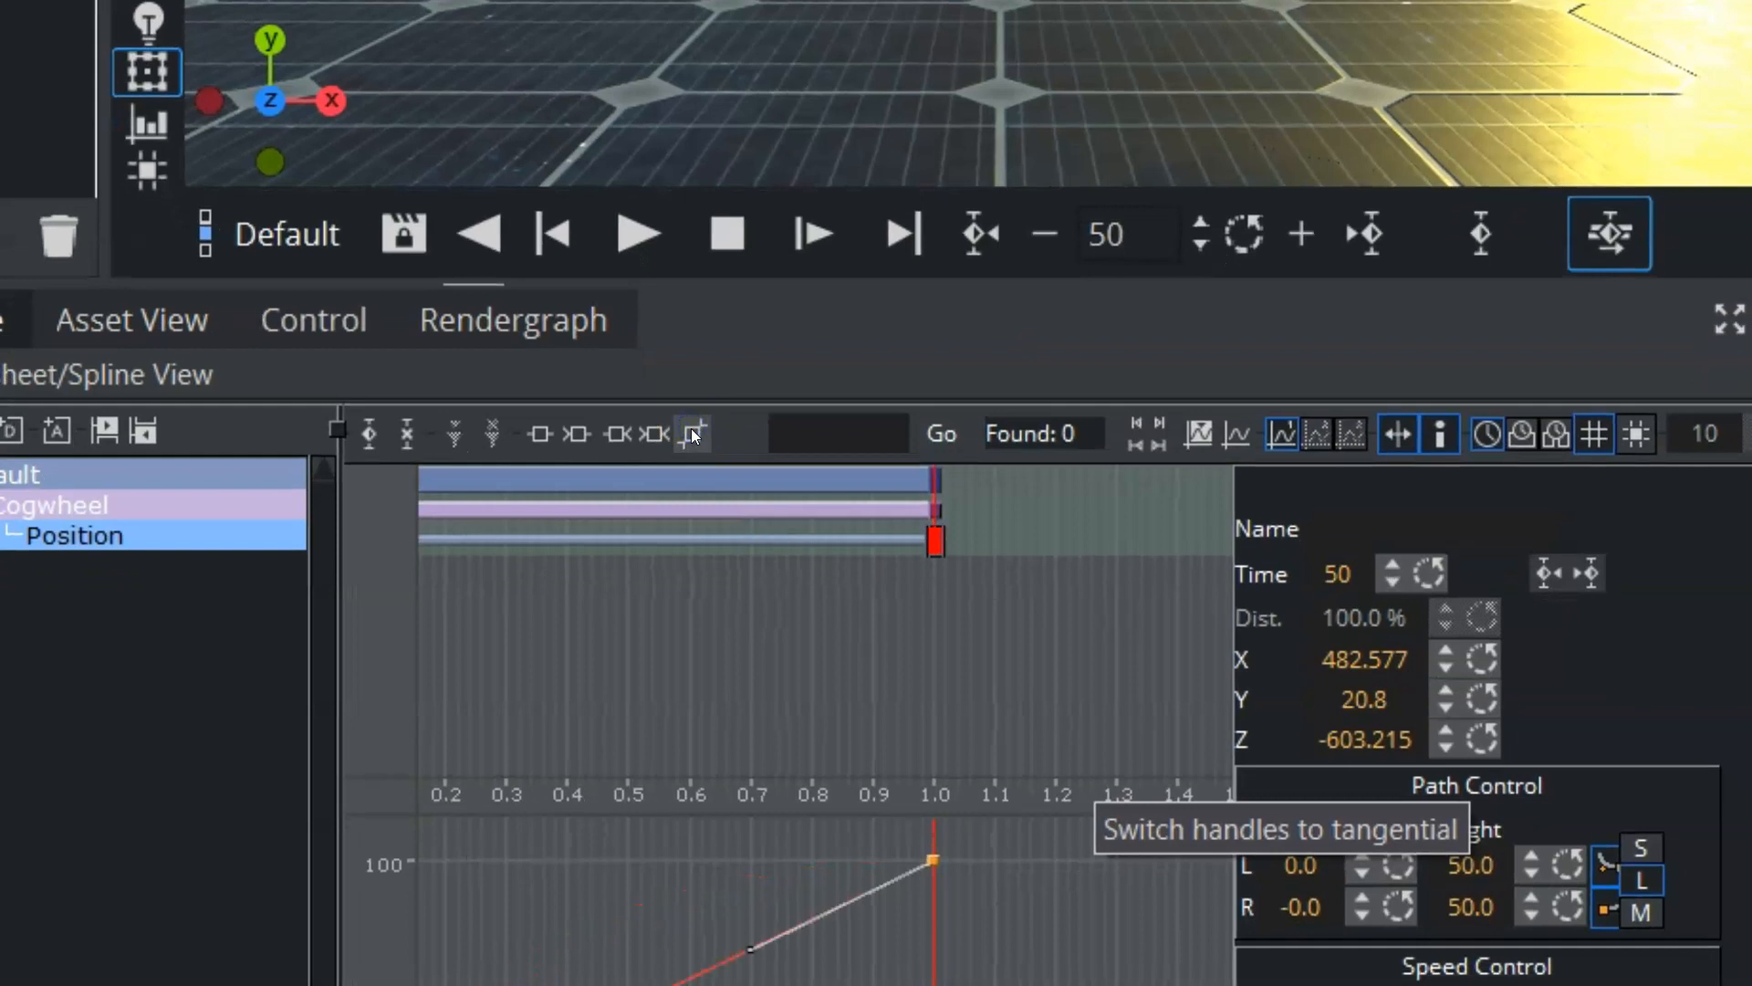
{"action": "left_click", "coordinate": [750, 932]}
{"action": "left_click_drag", "start_coordinate": [749, 932], "coordinate": [878, 974]}
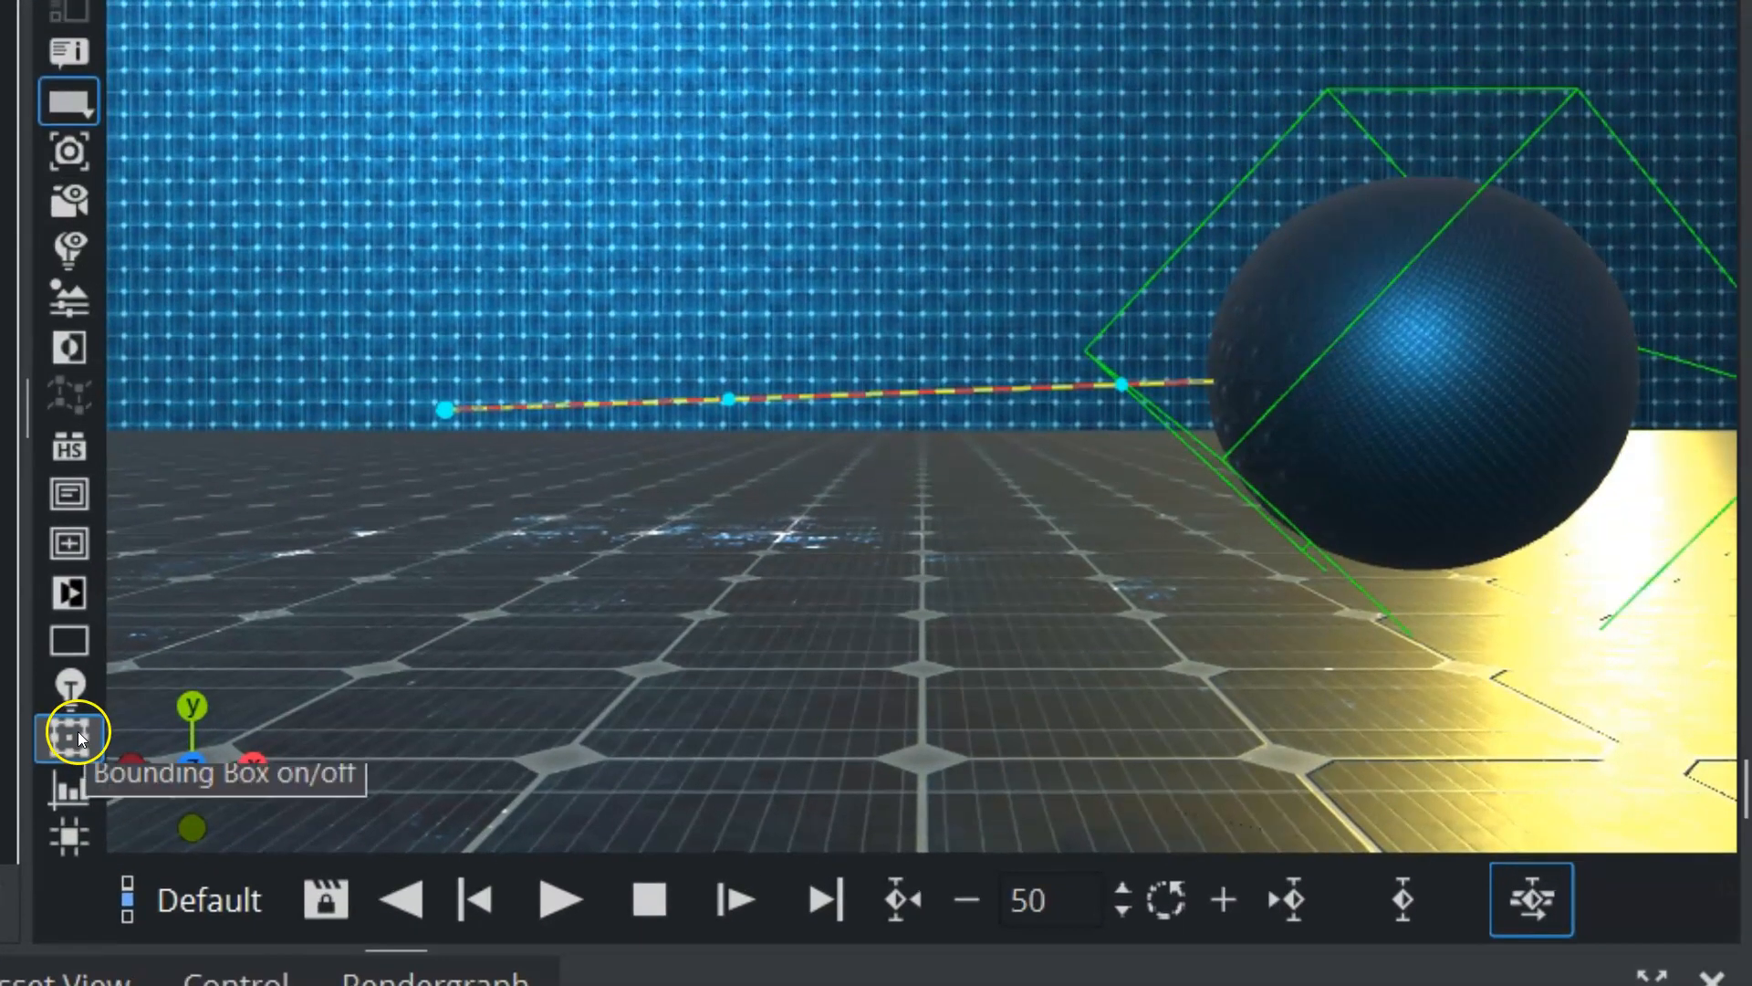
- Move the motion path's start point to about X -506, Y 74, bend the path upward with its handle and play it
{"action": "left_click", "coordinate": [444, 410]}
{"action": "left_click_drag", "start_coordinate": [445, 410], "coordinate": [415, 321]}
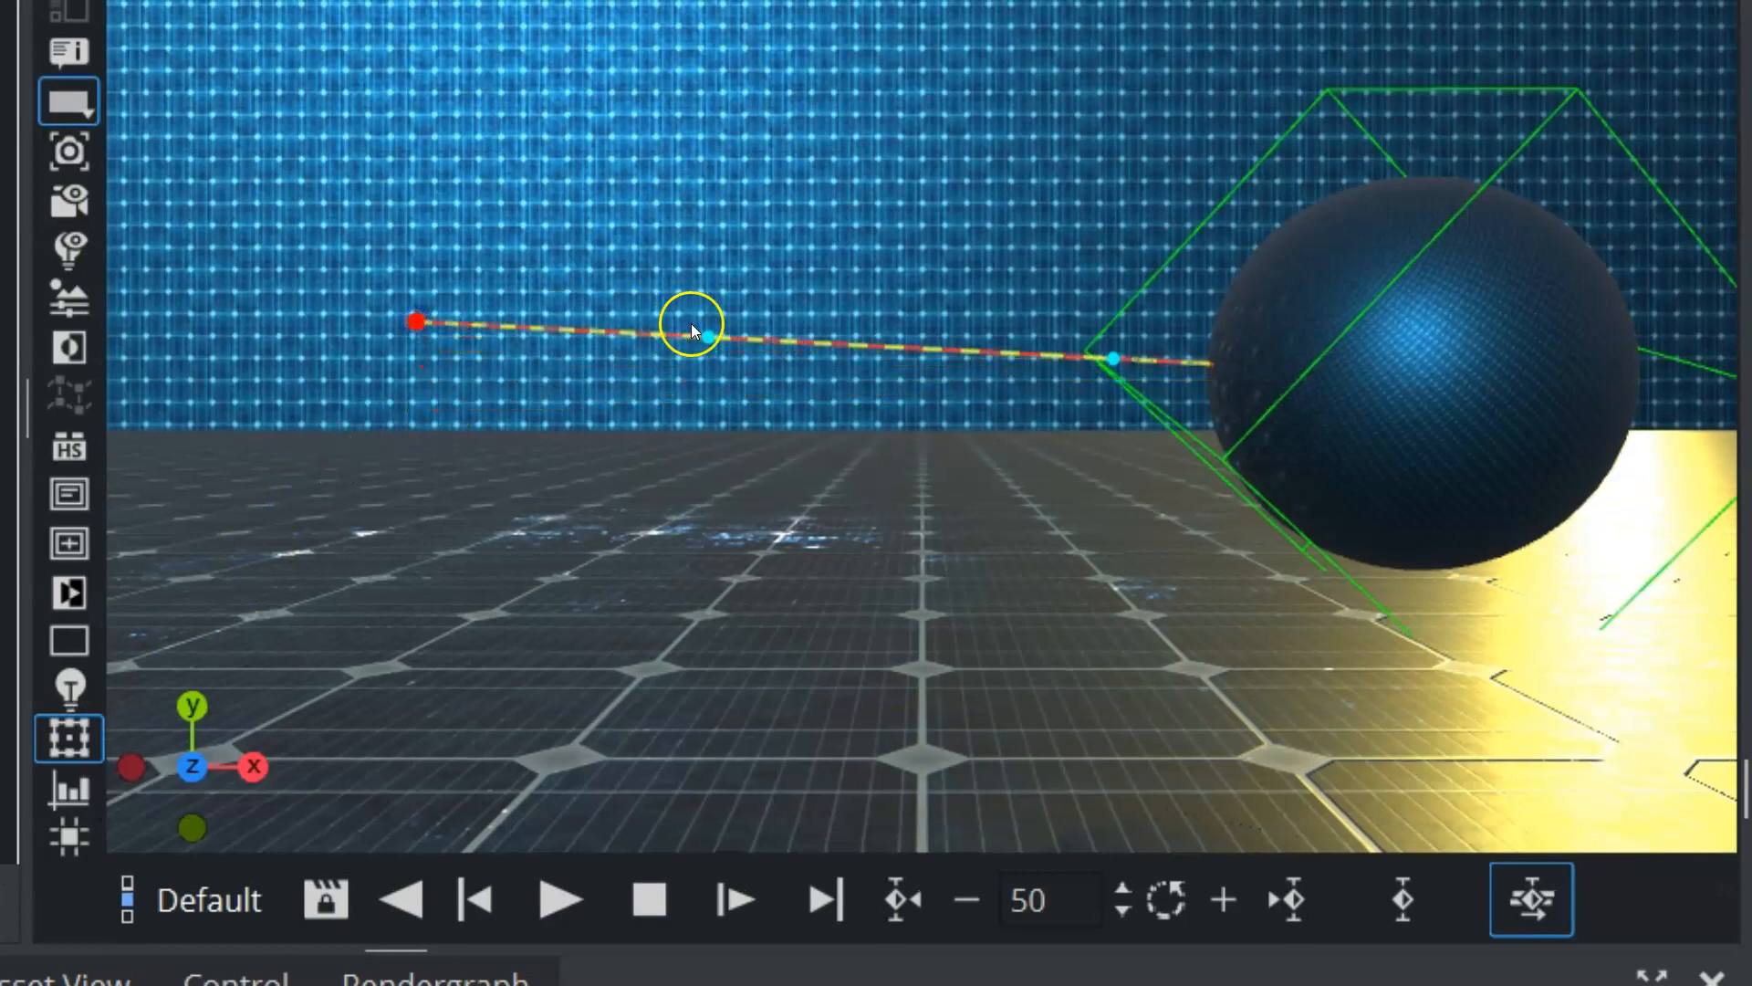
{"action": "left_click_drag", "start_coordinate": [705, 340], "coordinate": [635, 131]}
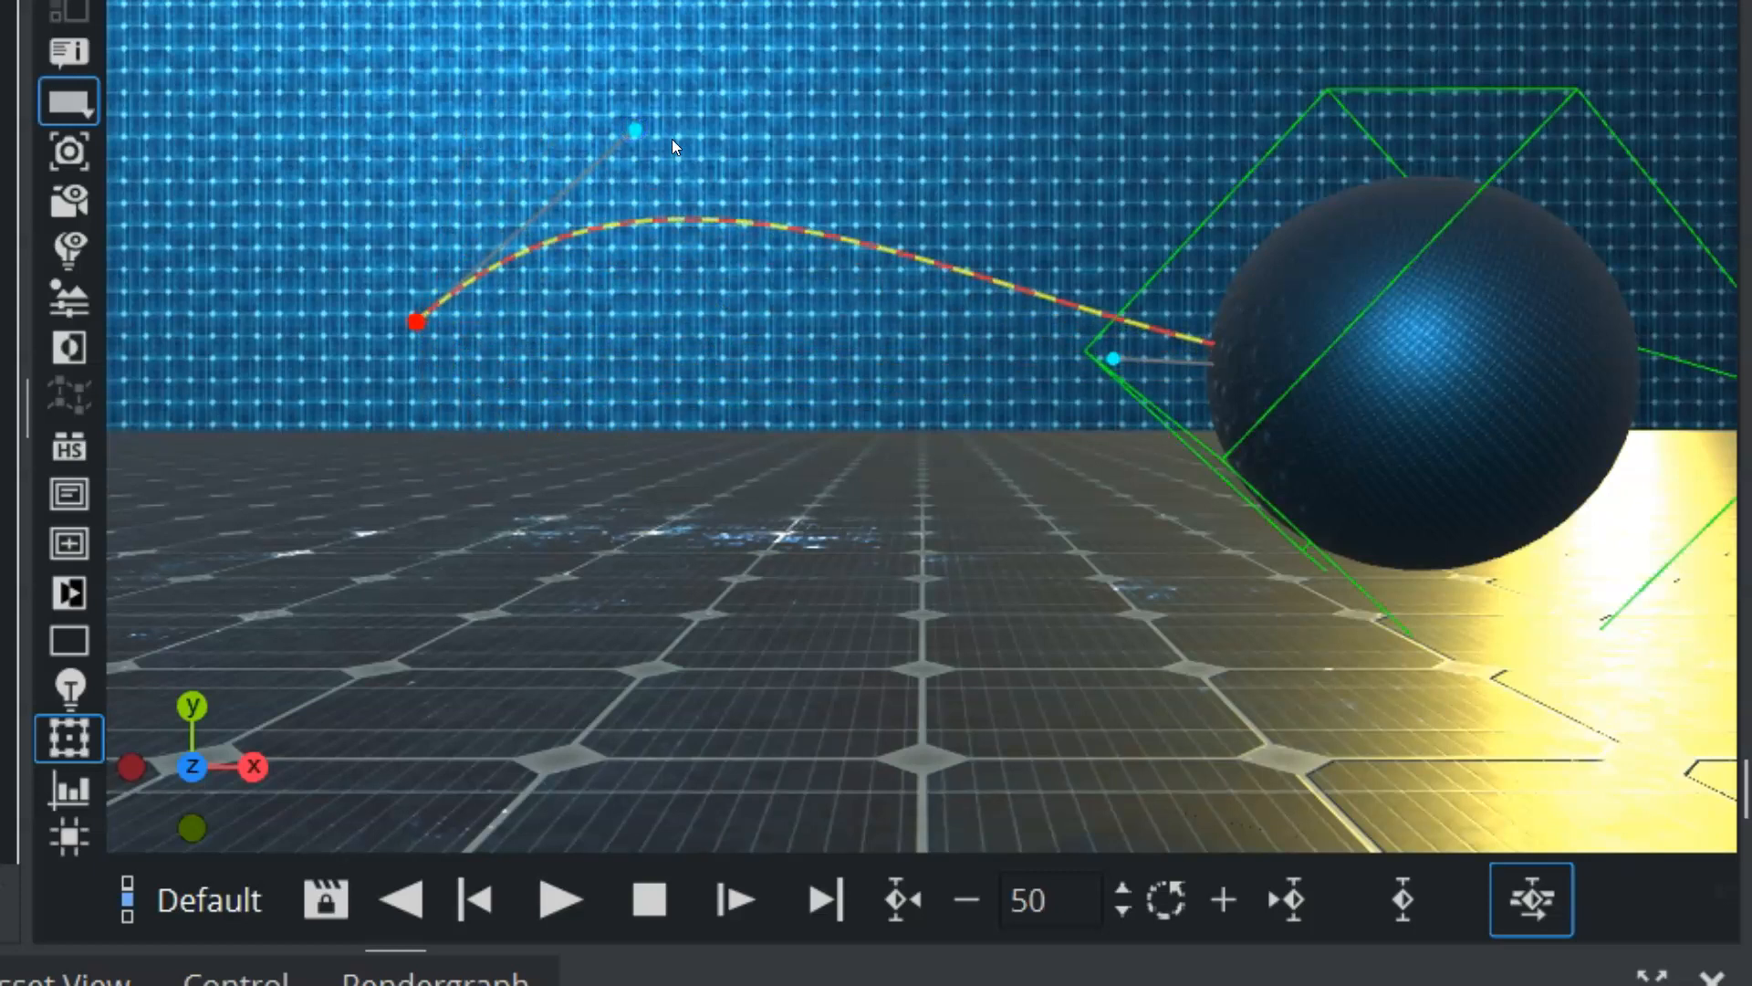
{"action": "left_click", "coordinate": [555, 902]}
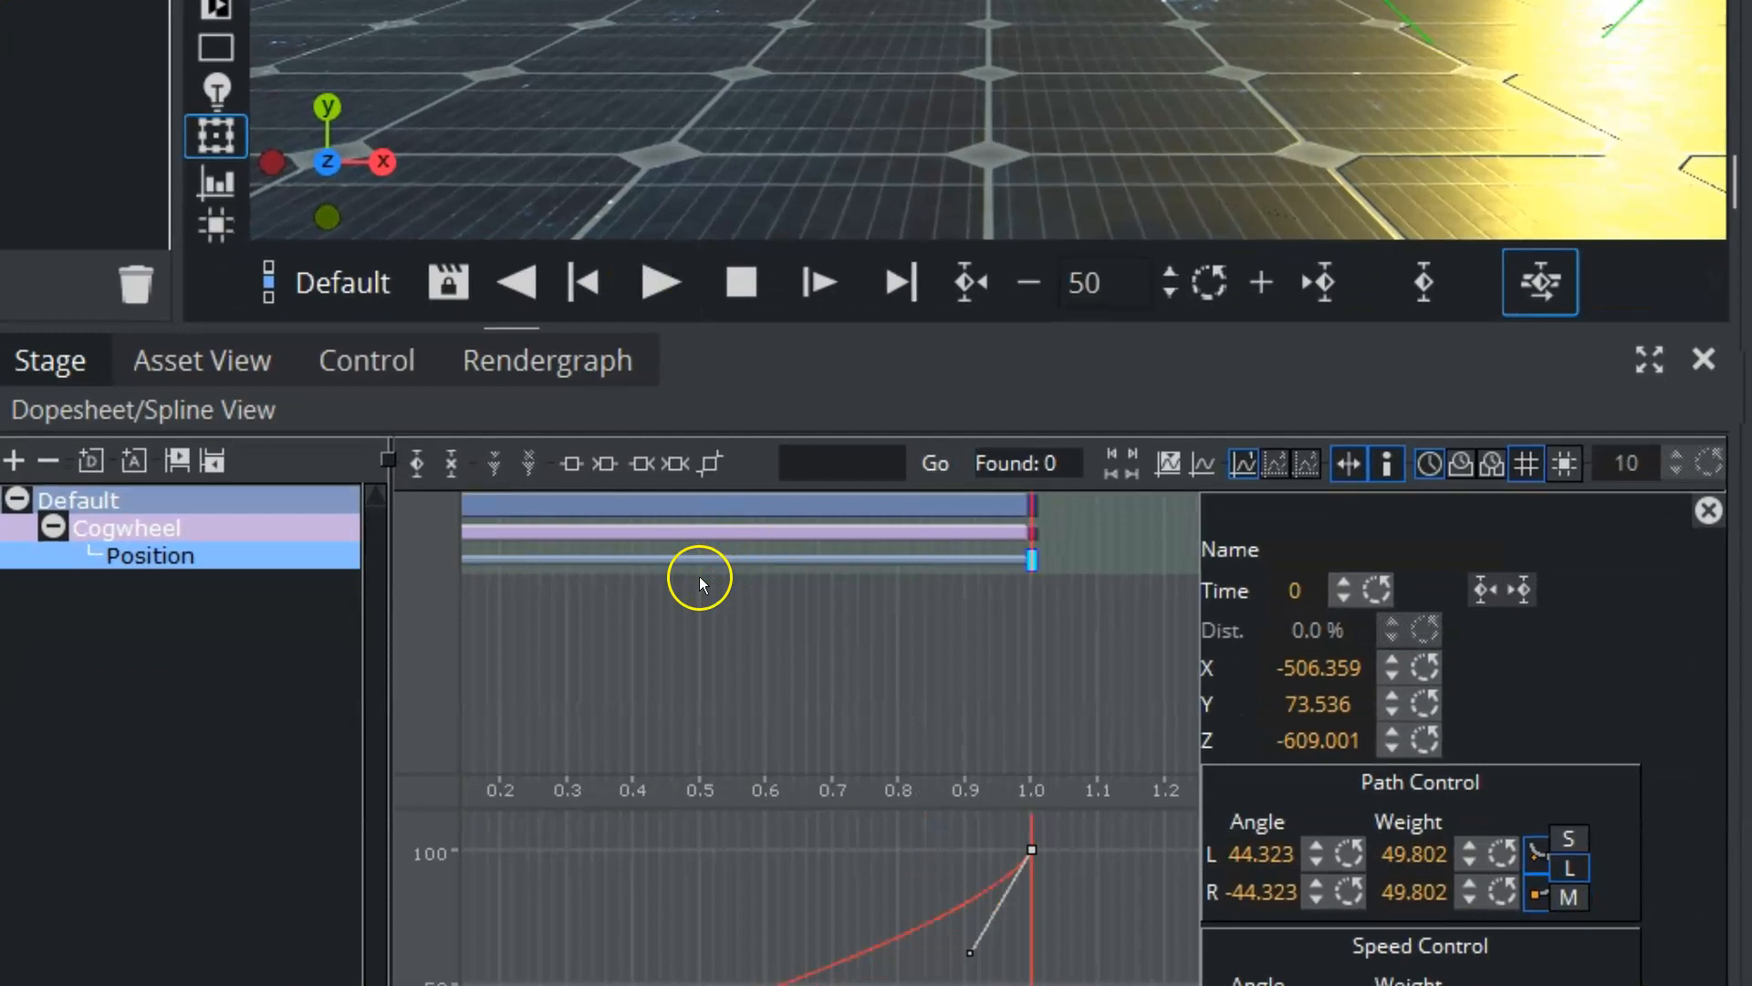
- Add a keyframe to the Position channel at frame 21 and select it
{"action": "left_click", "coordinate": [699, 575]}
{"action": "left_click", "coordinate": [648, 589]}
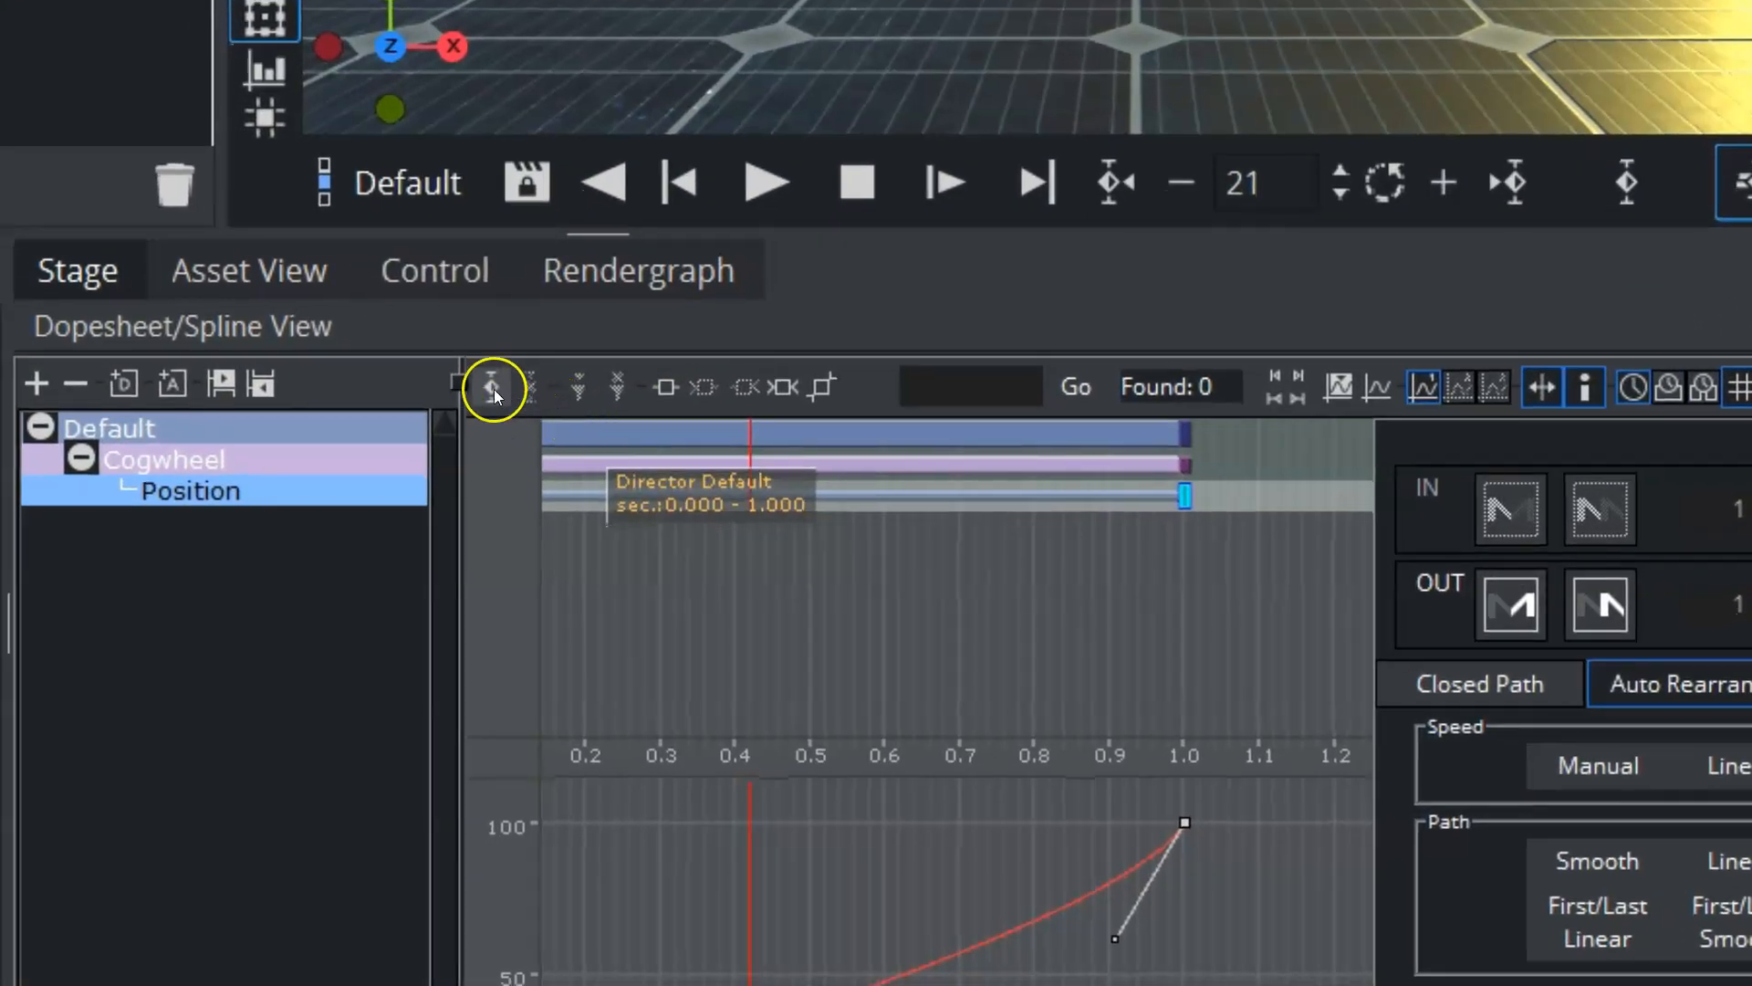
{"action": "left_click", "coordinate": [482, 381]}
{"action": "left_click", "coordinate": [753, 498]}
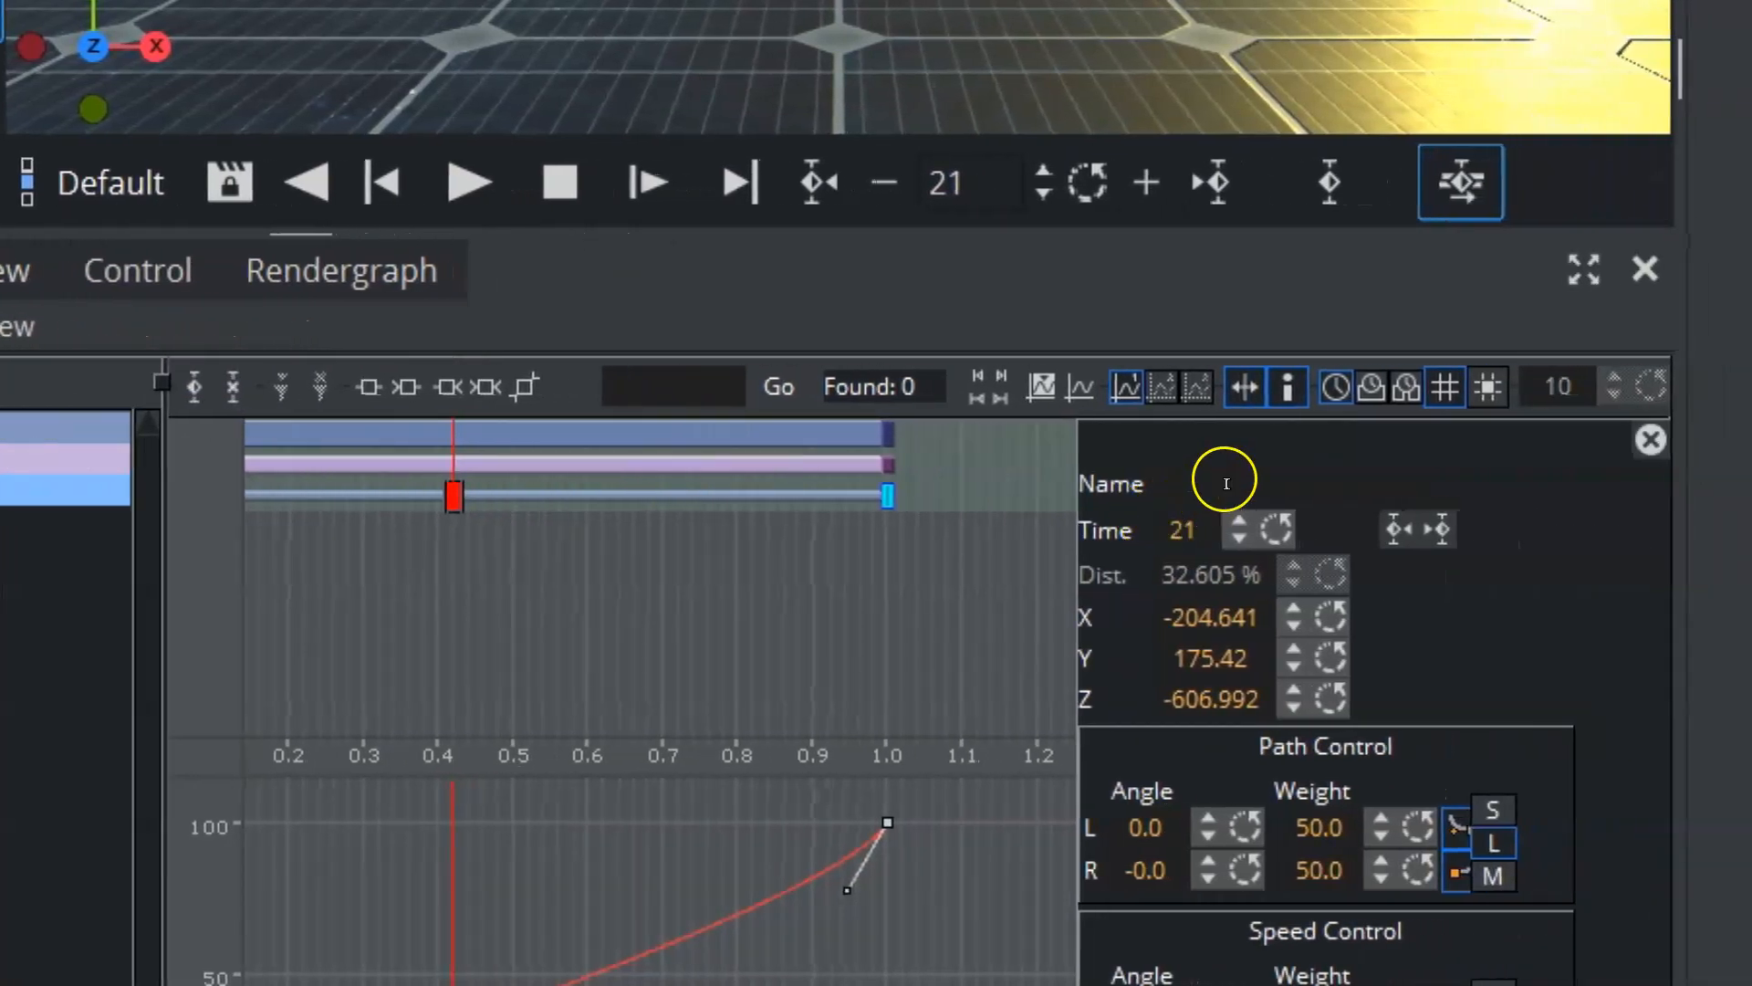
- Name the Position keyframe at frame 21 a1
{"action": "left_click", "coordinate": [1436, 478]}
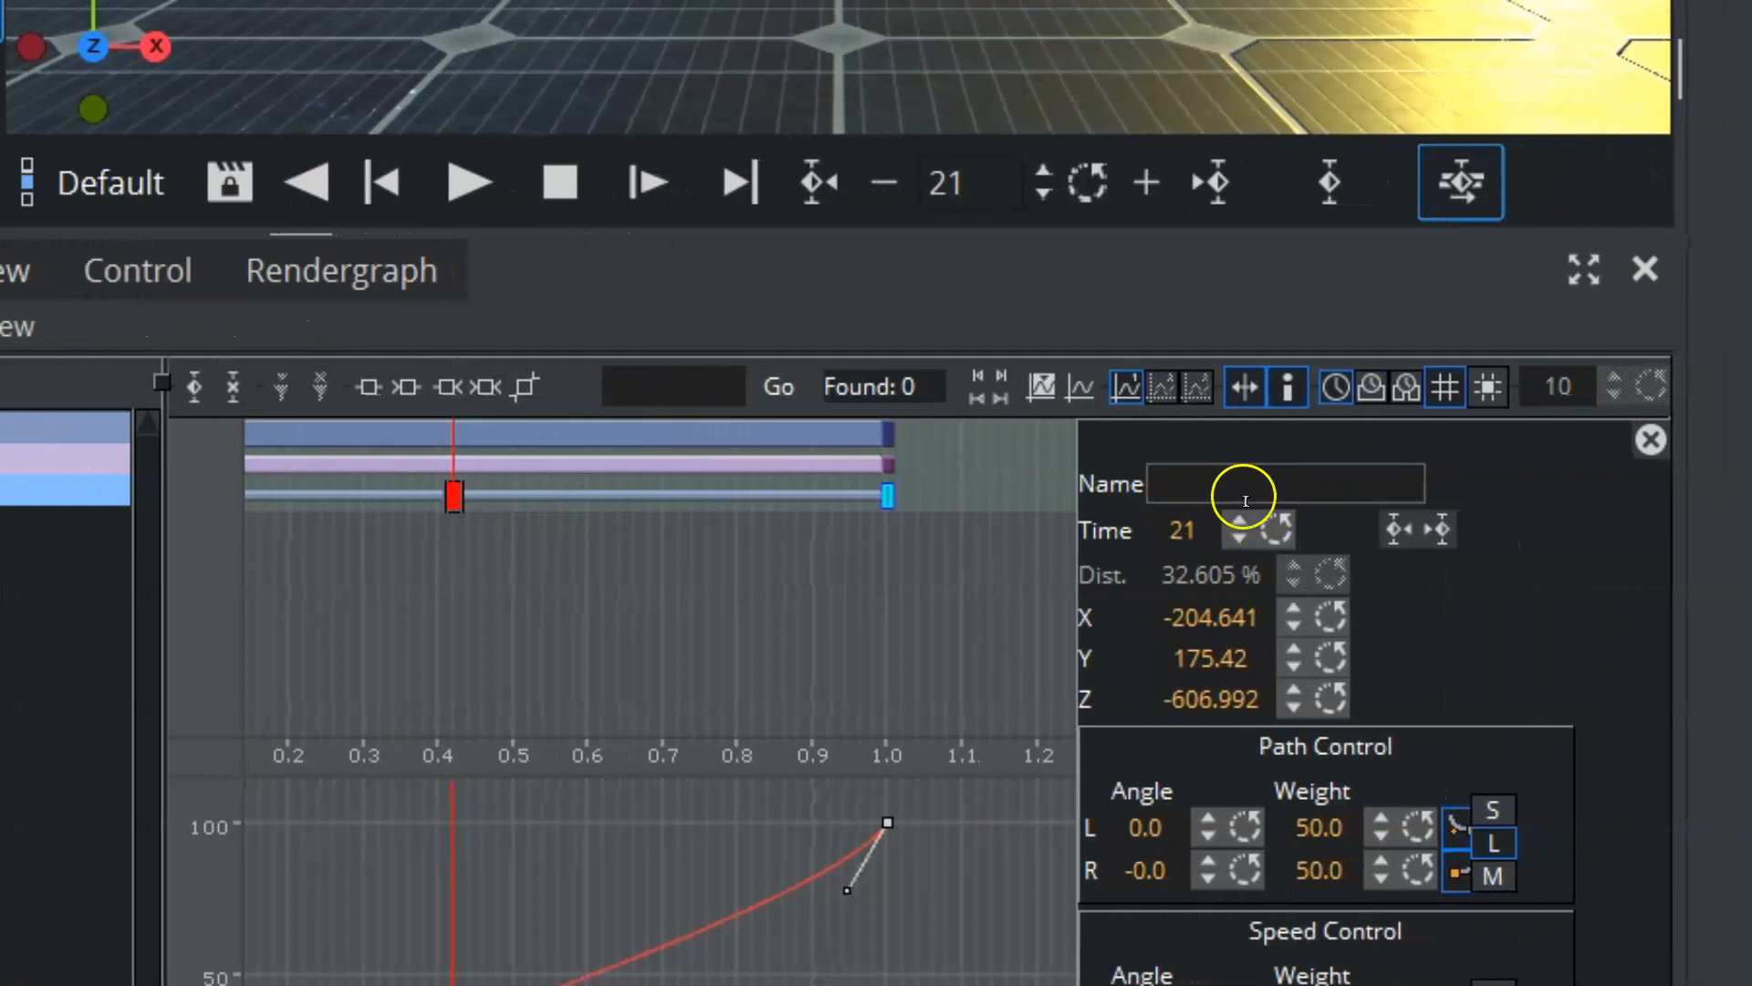
{"action": "key", "text": "Return"}
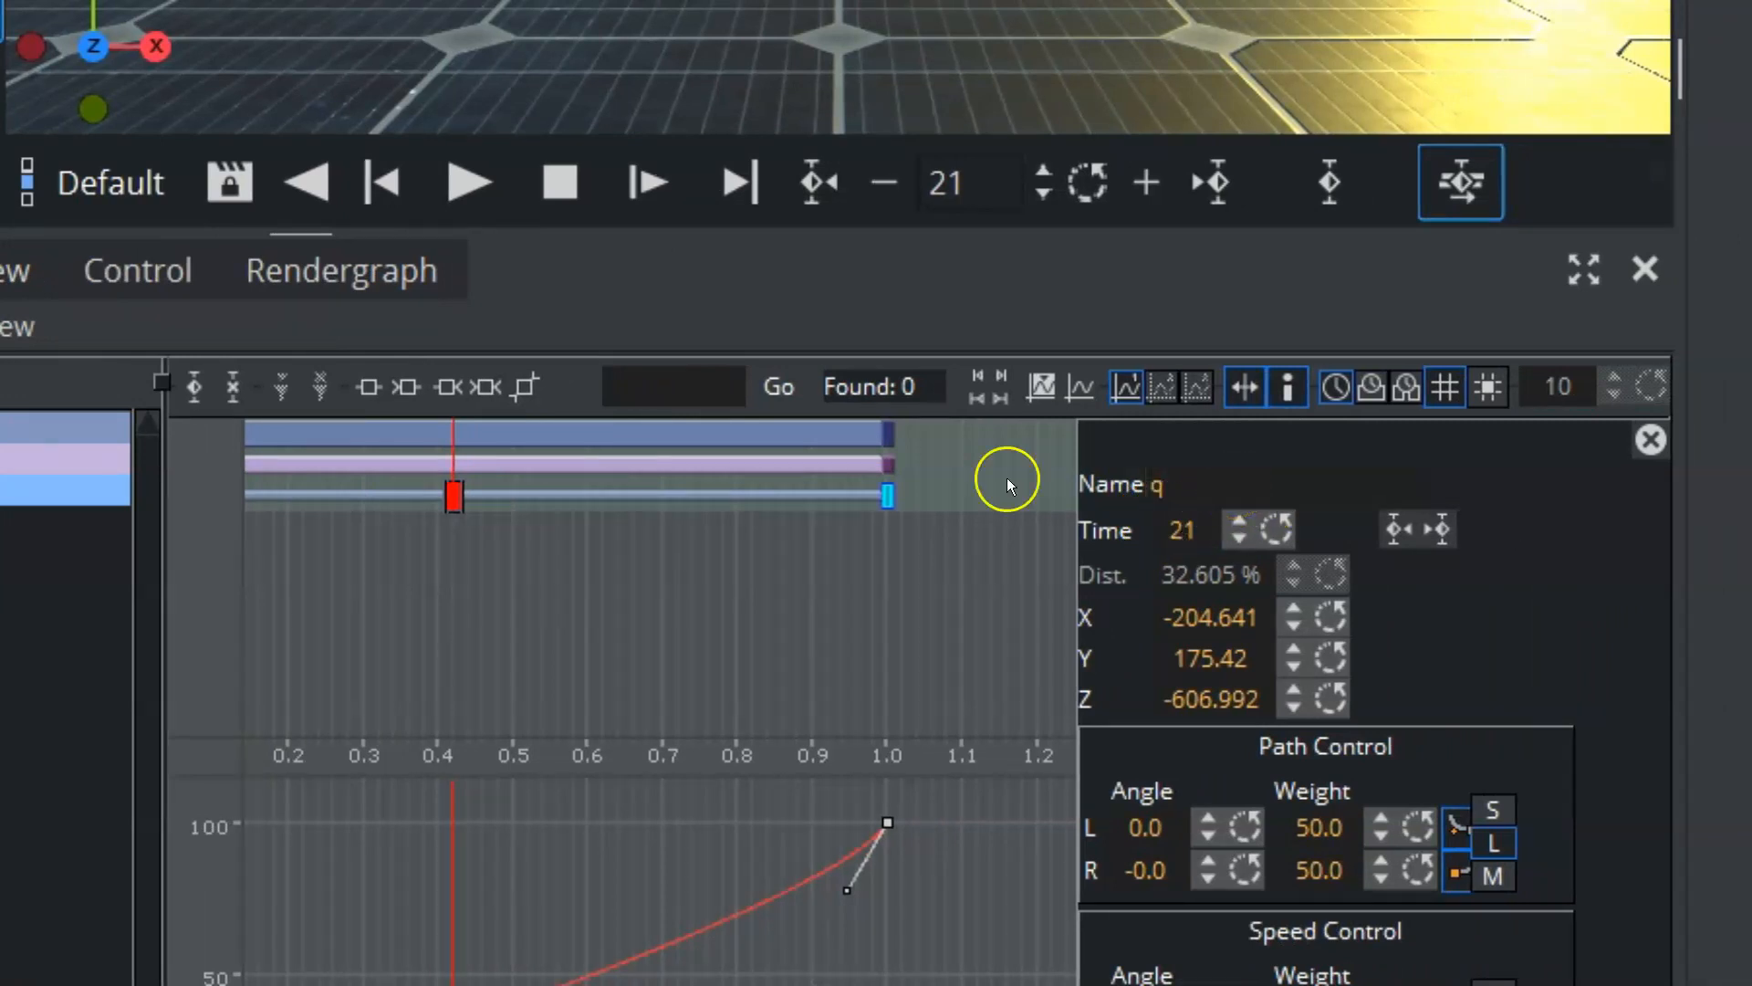
{"action": "left_click", "coordinate": [1186, 485]}
{"action": "type", "text": "a1"}
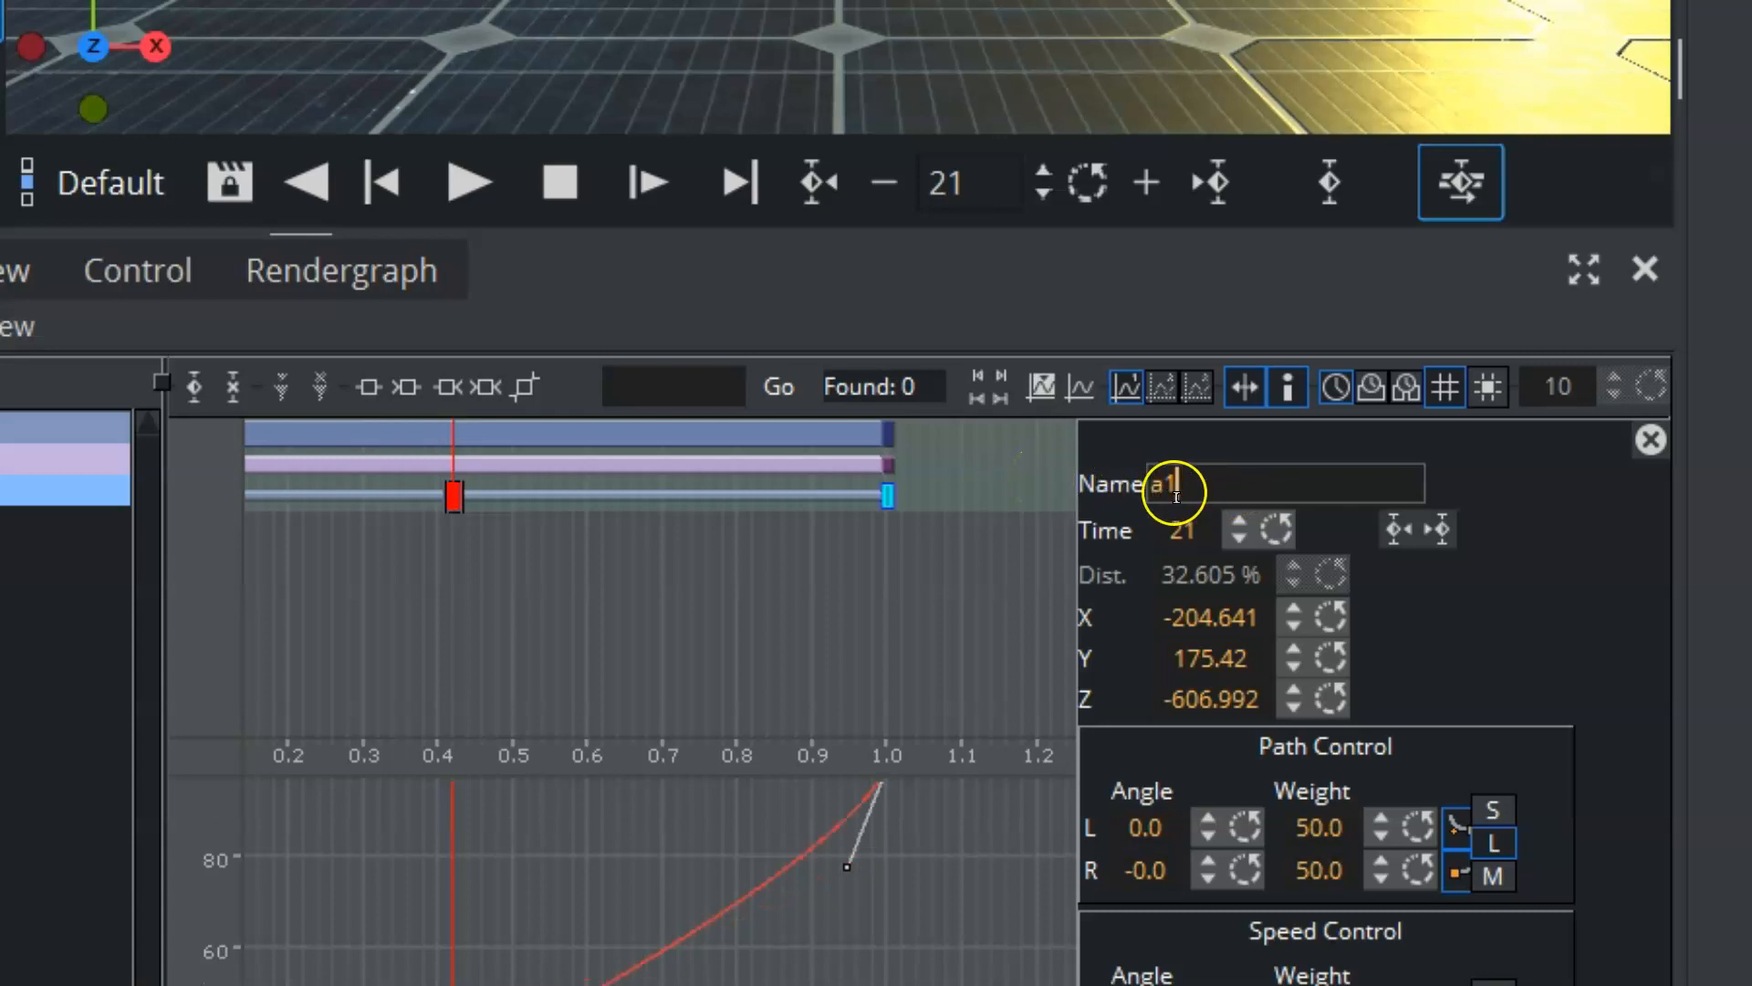
{"action": "key", "text": "Return"}
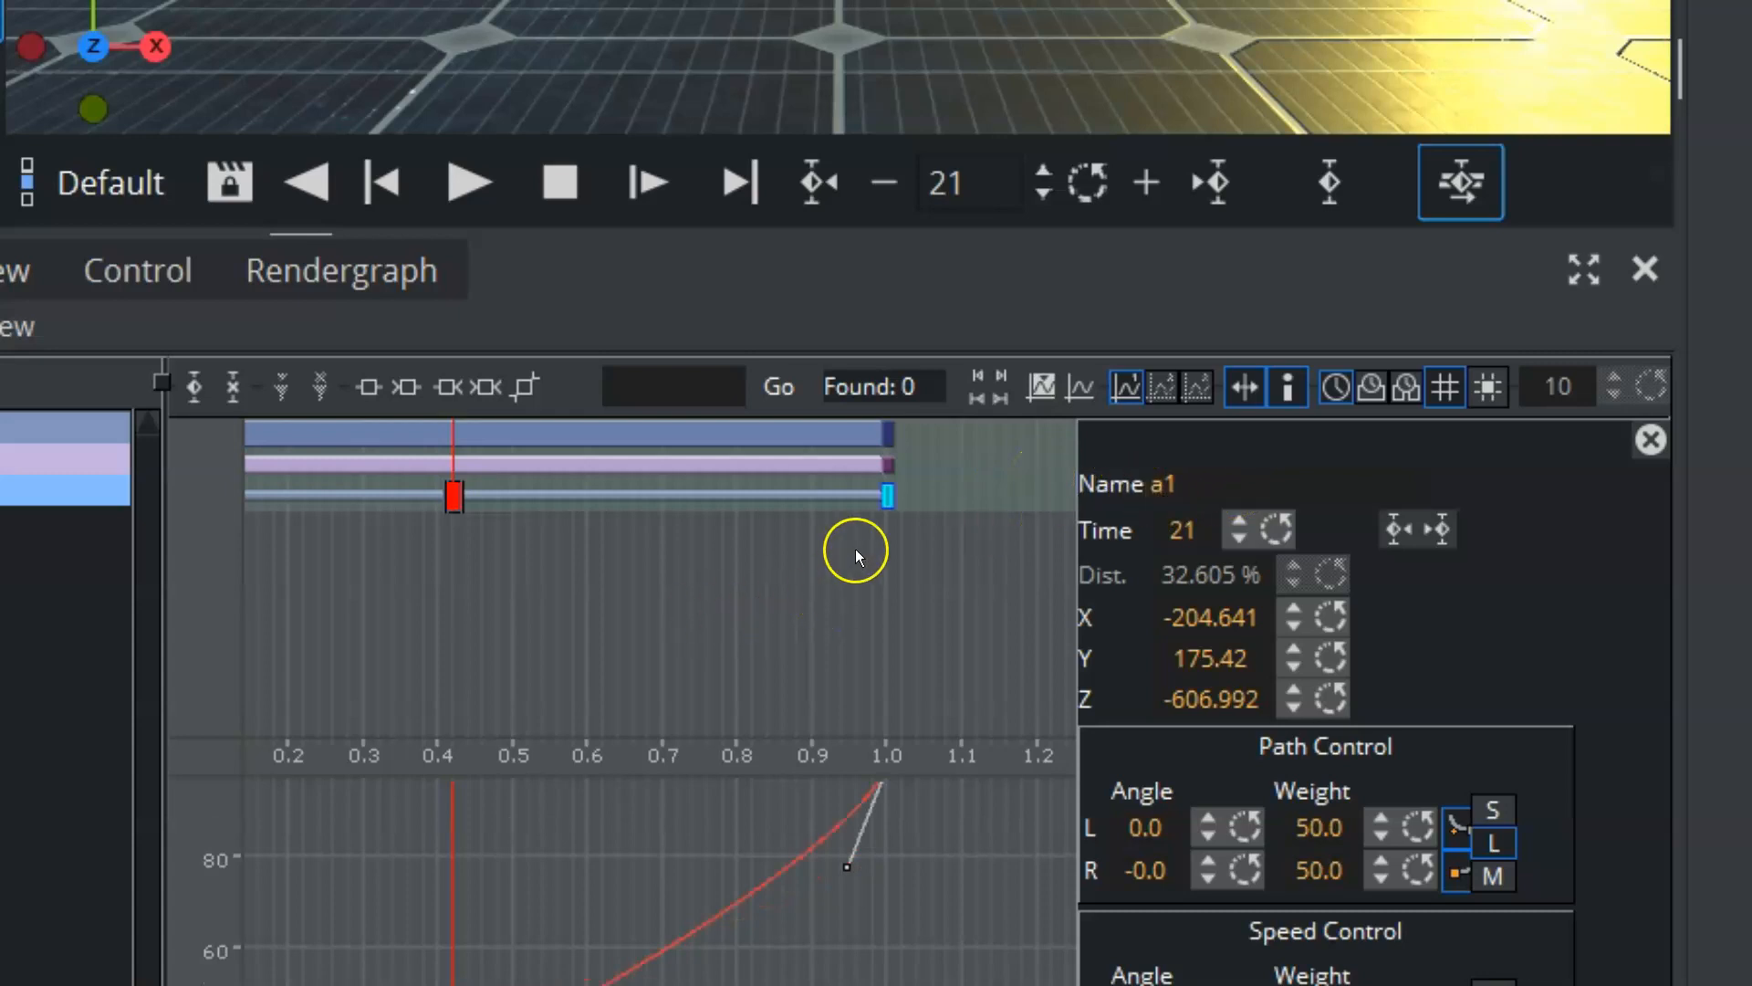
- Search the keyframes for the name a1 and step to the match from the last keyframe
{"action": "left_click", "coordinate": [883, 494]}
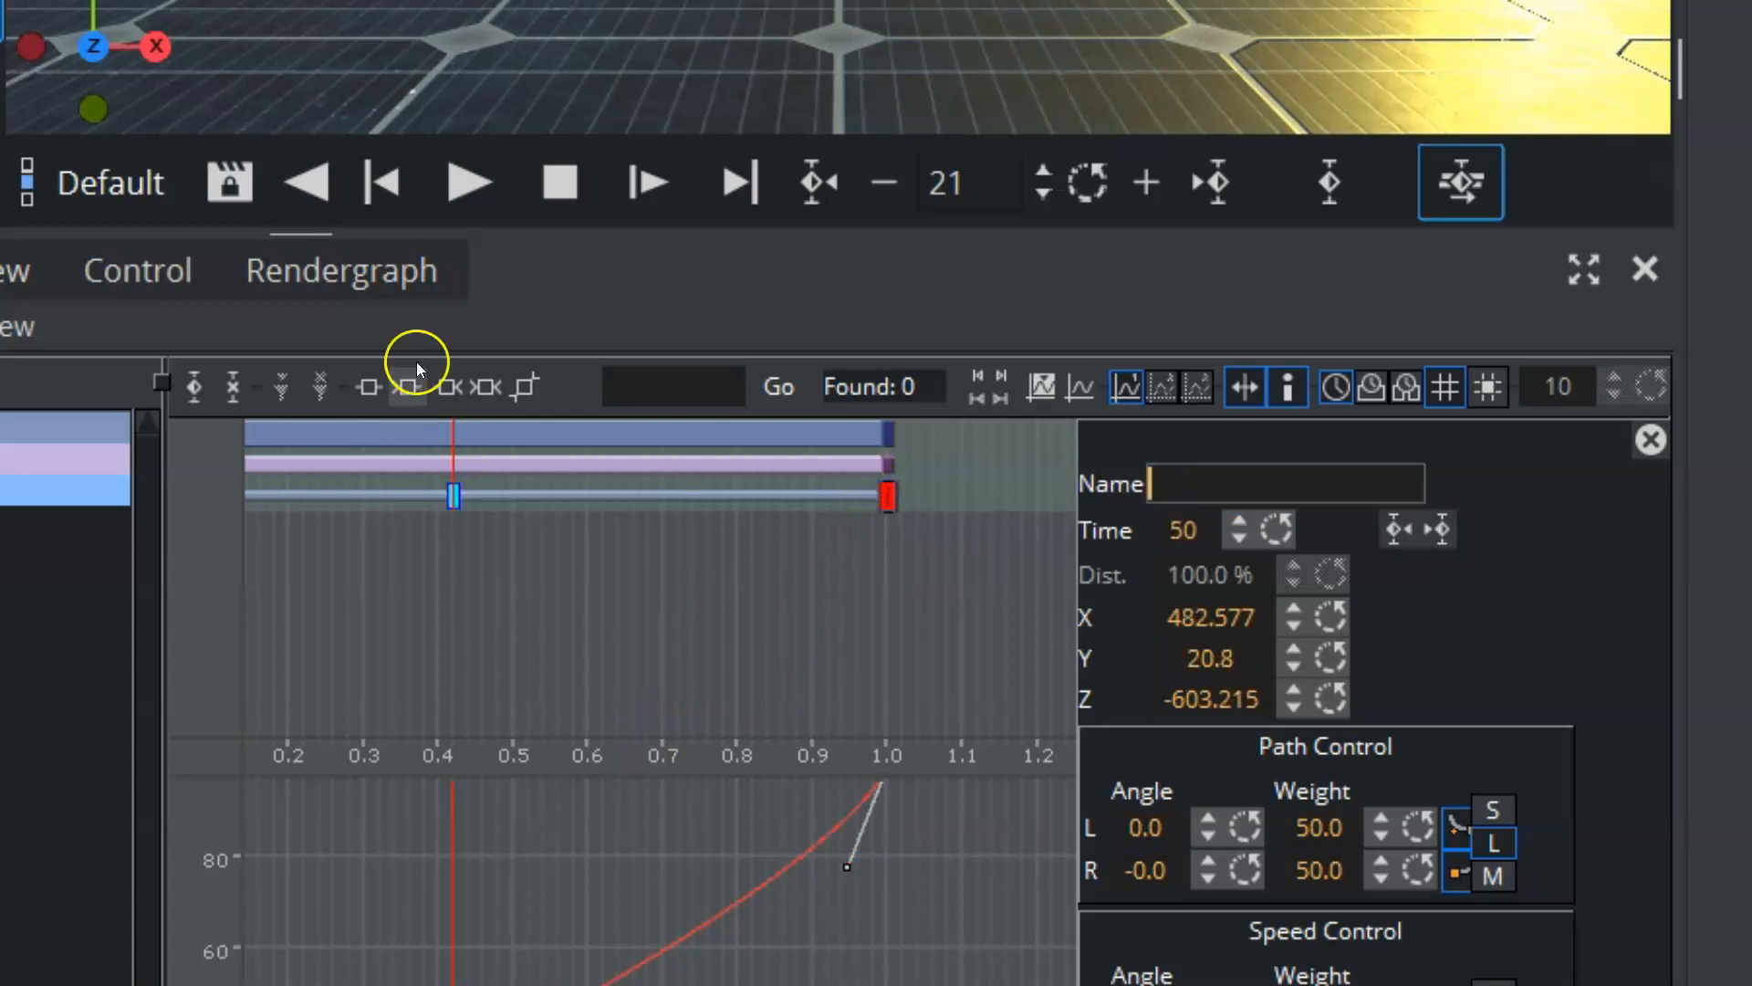
{"action": "left_click", "coordinate": [679, 383]}
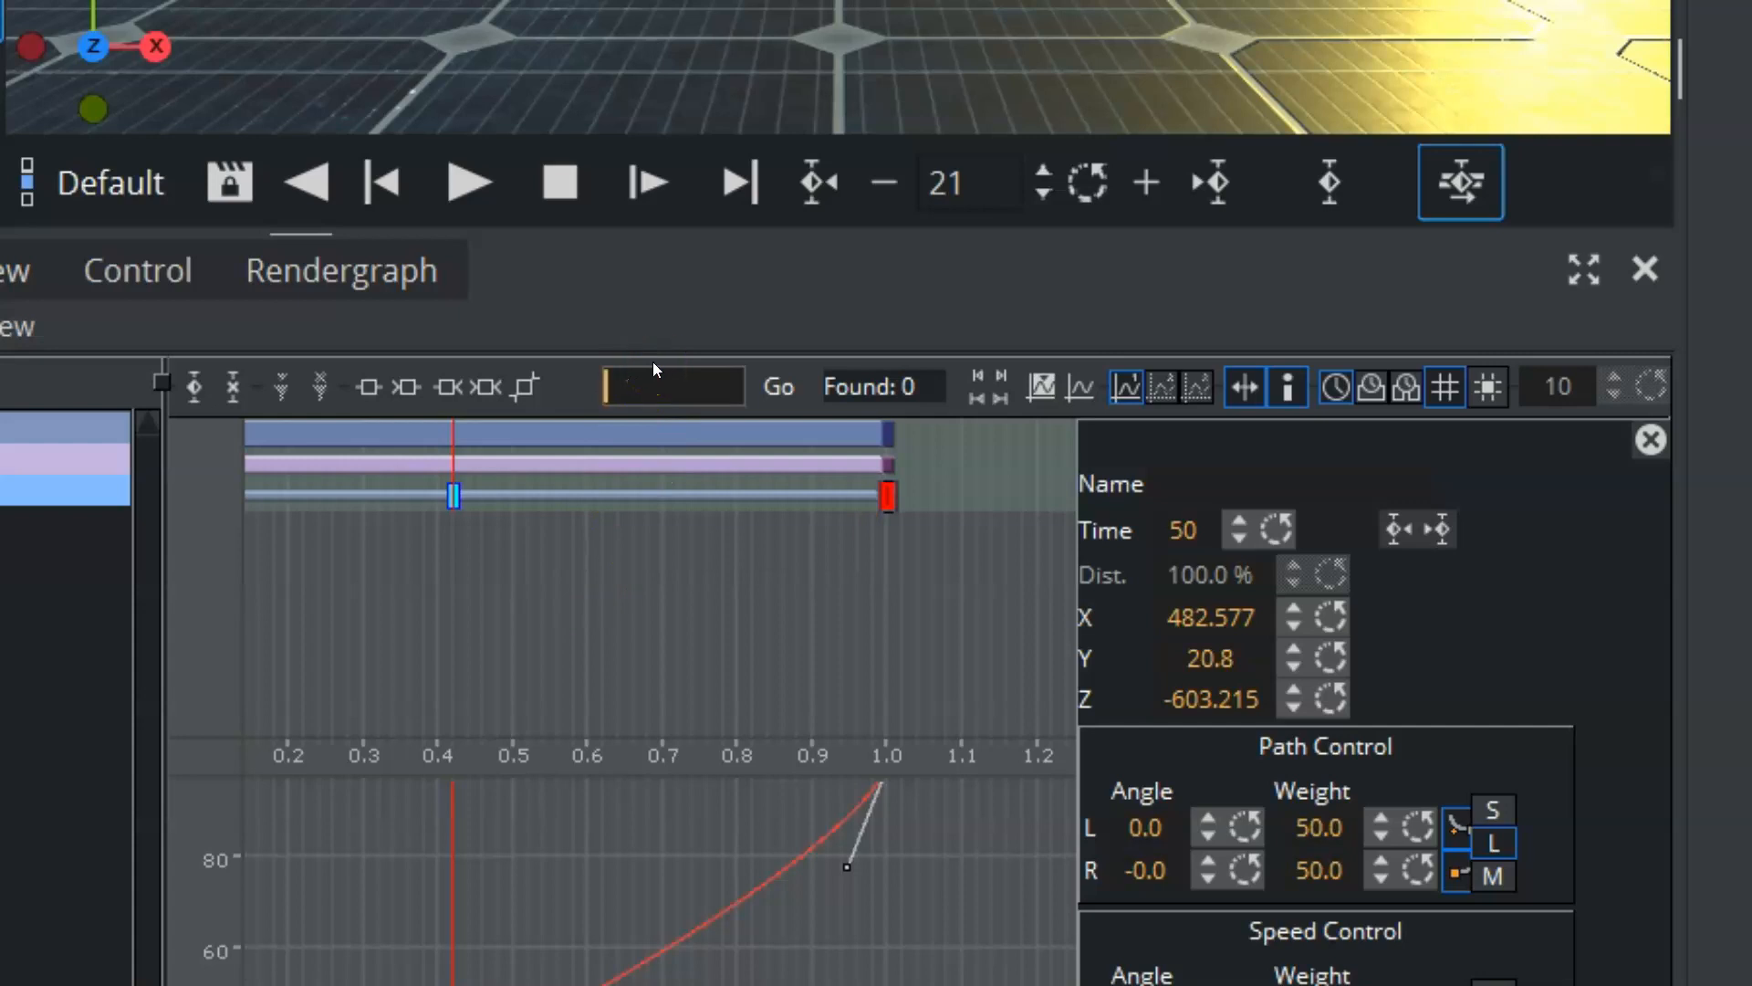
{"action": "type", "text": "a1"}
{"action": "left_click", "coordinate": [776, 386]}
{"action": "left_click", "coordinate": [452, 502]}
{"action": "left_click", "coordinate": [803, 385]}
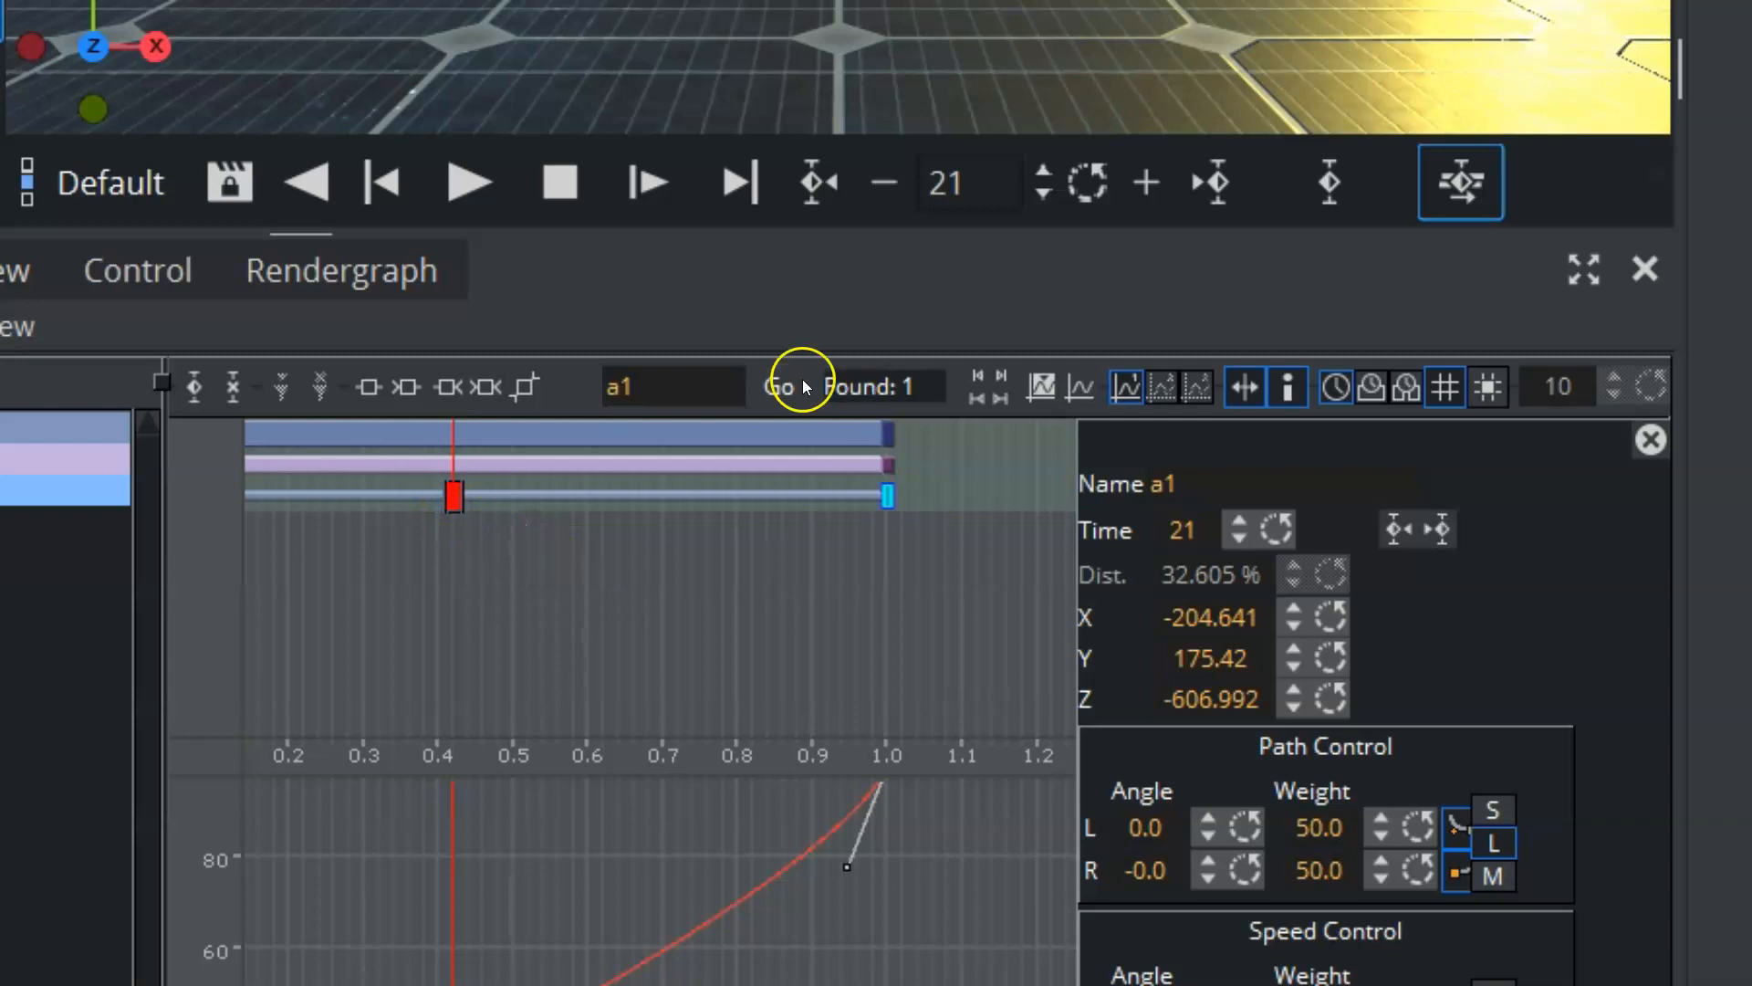
{"action": "left_click", "coordinate": [996, 396]}
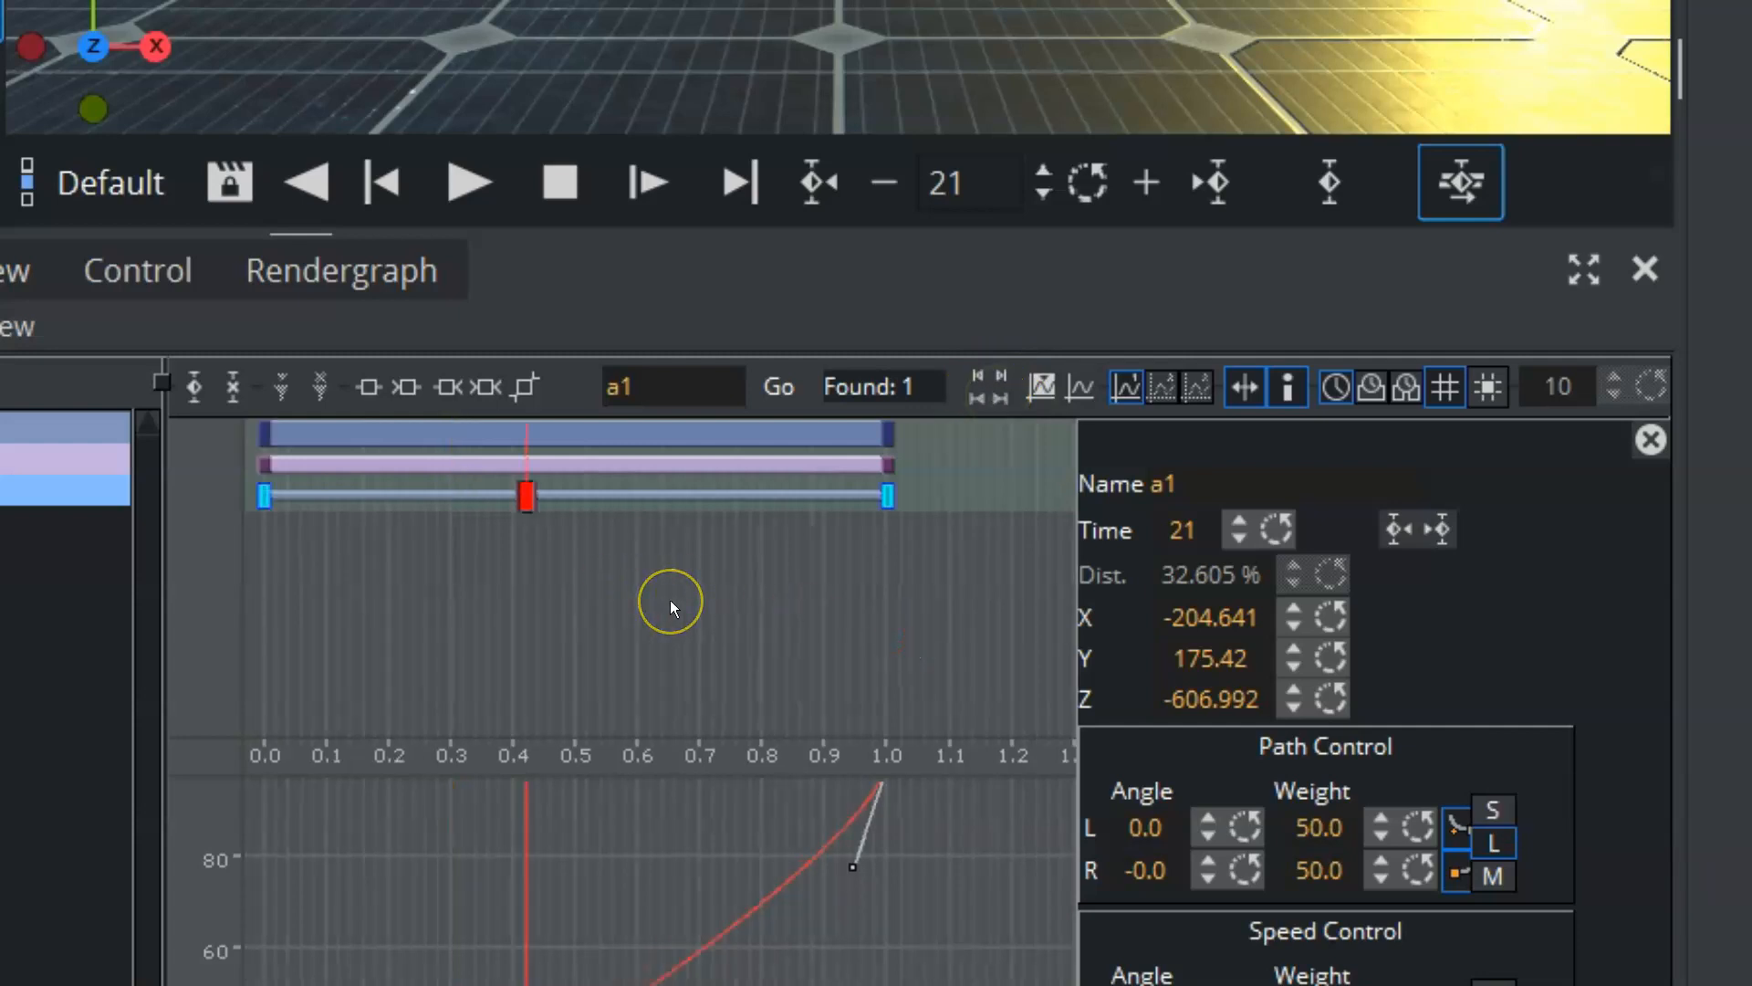
- Try the timeline's zoom-to-fit options and the alternative spline display modes, finishing with the first mode
{"action": "scroll", "coordinate": [671, 601], "scroll_direction": "down", "scroll_amount": 2}
{"action": "scroll", "coordinate": [671, 602], "scroll_direction": "up", "scroll_amount": 1}
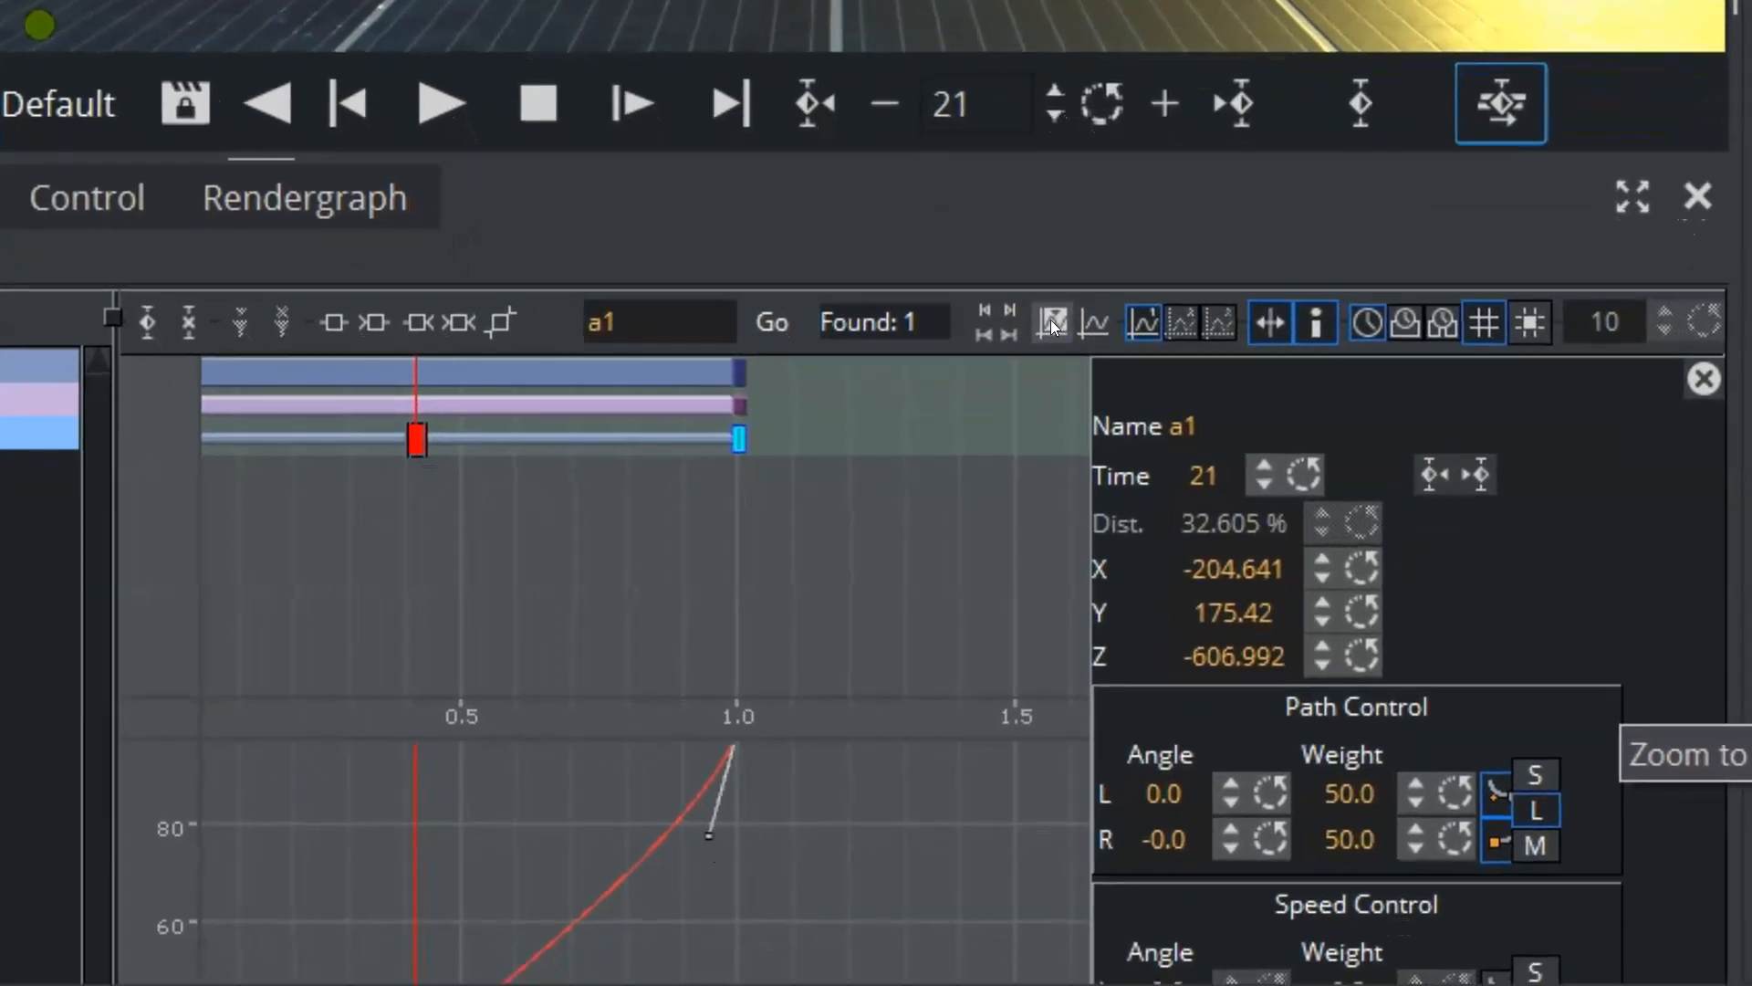
{"action": "left_click", "coordinate": [1051, 323]}
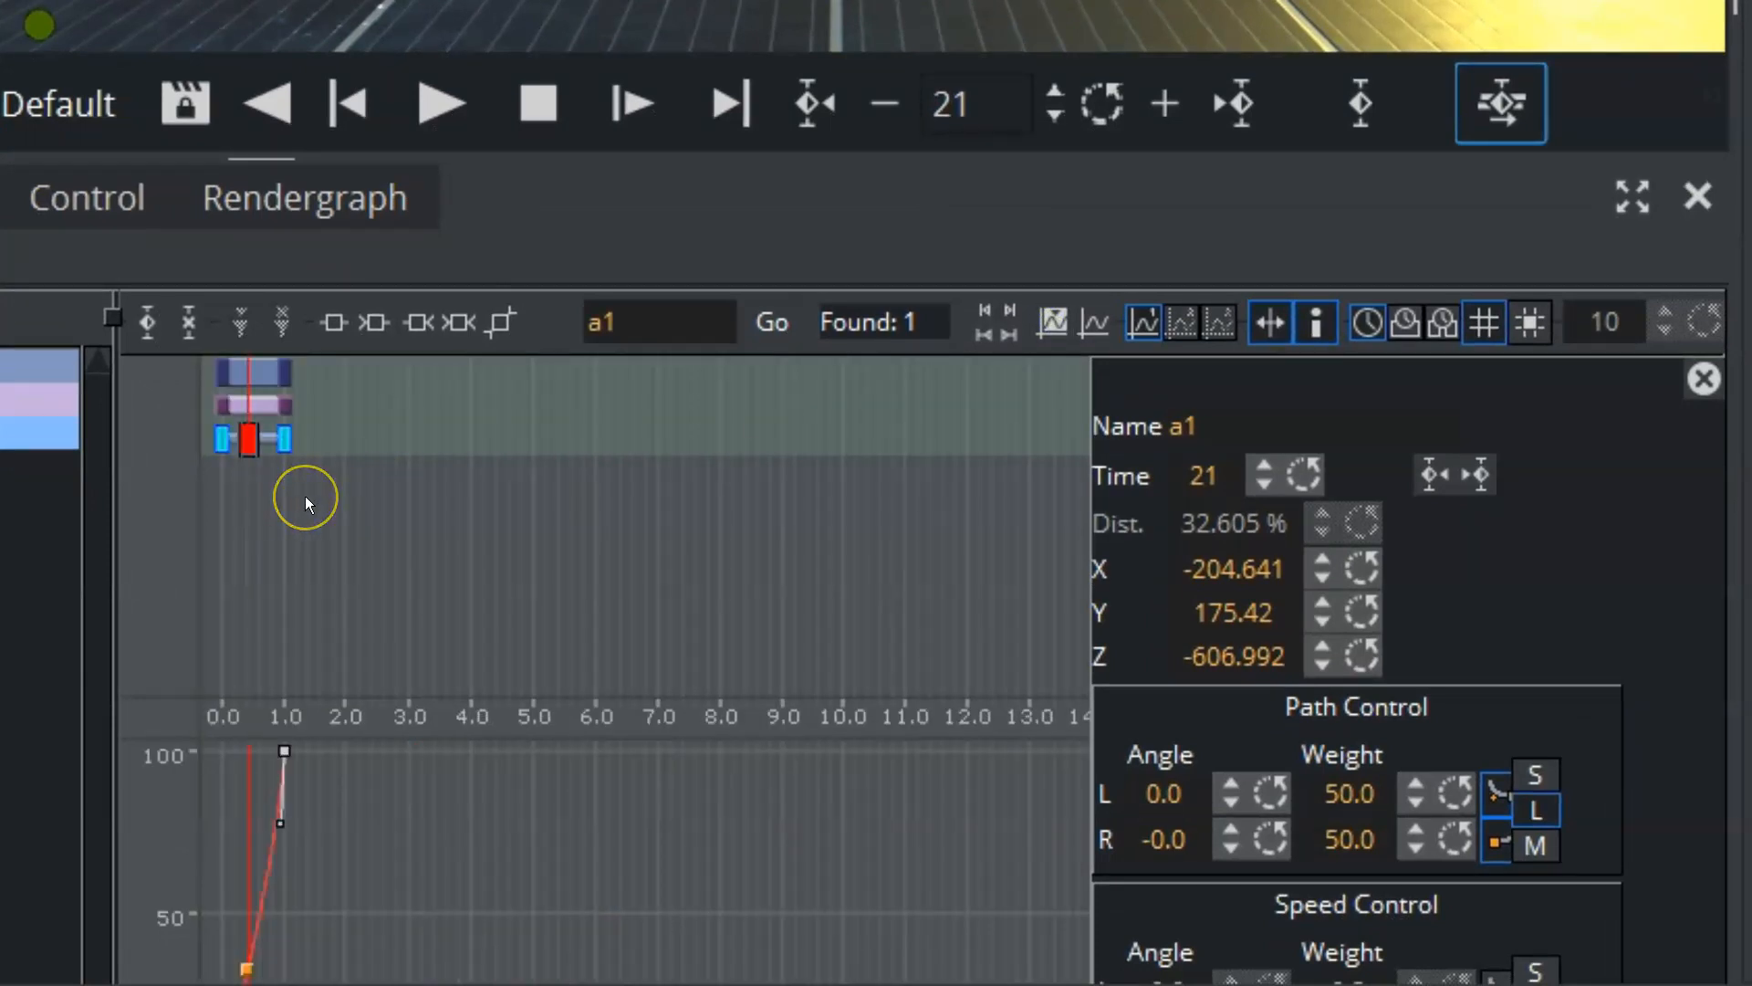
{"action": "left_click", "coordinate": [1094, 323]}
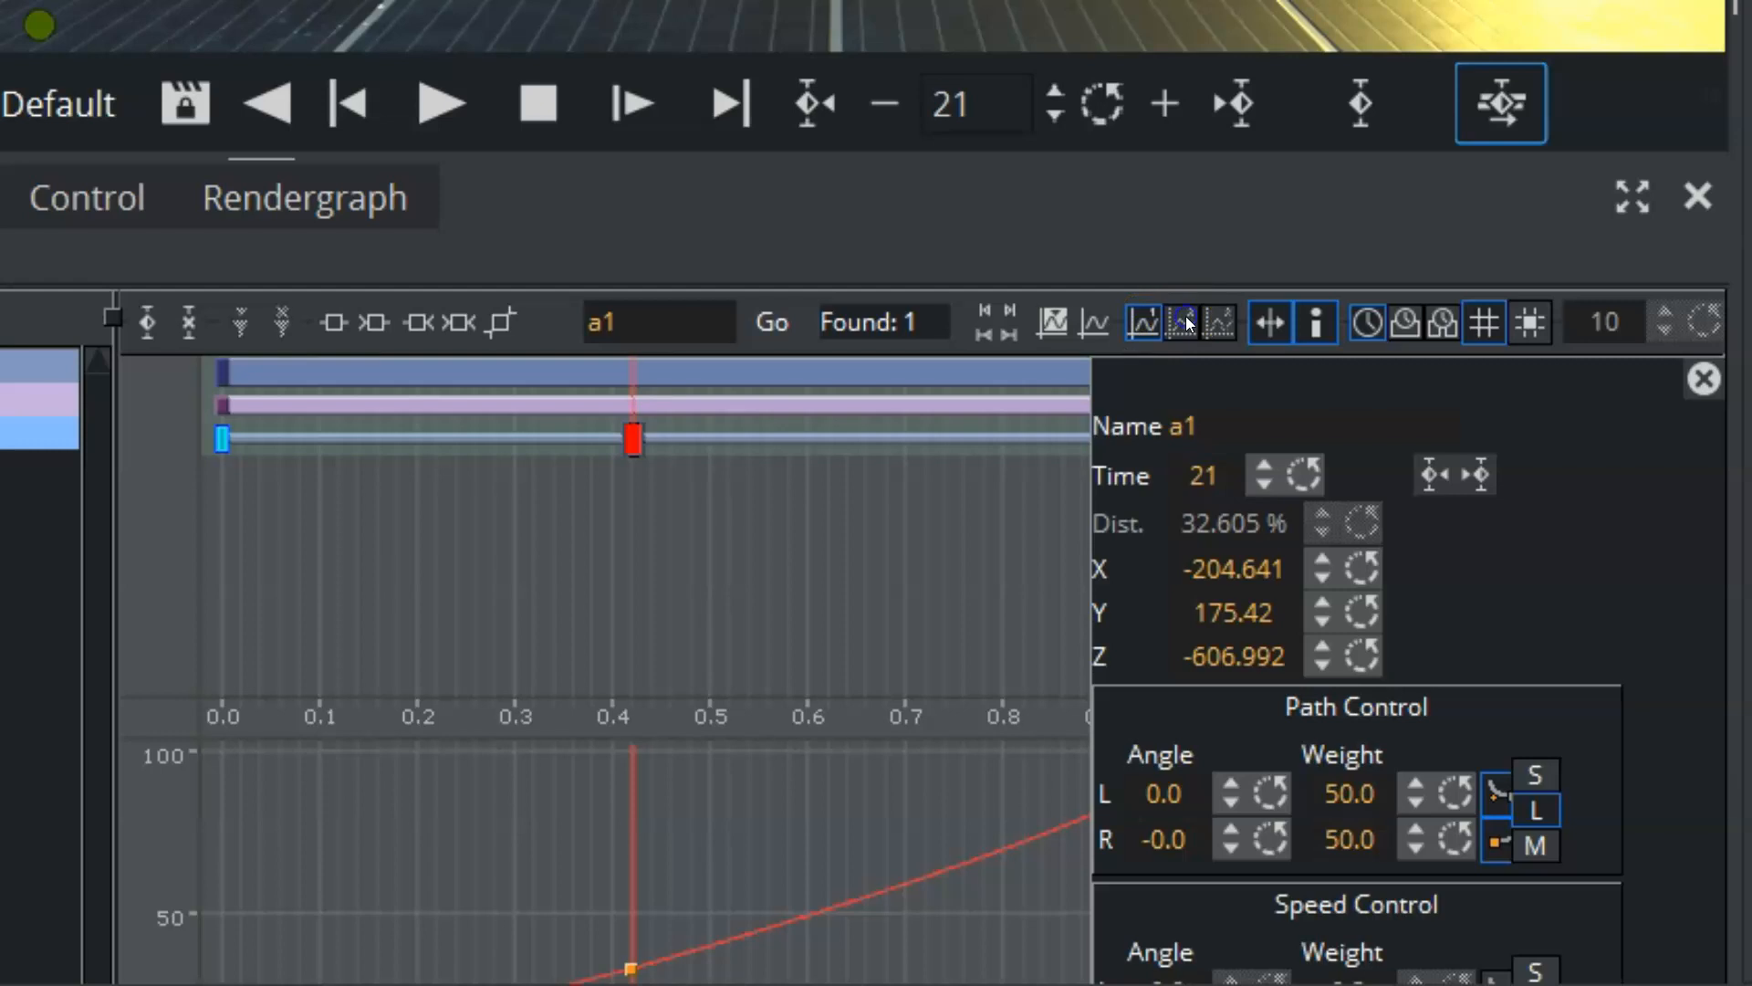
{"action": "left_click", "coordinate": [1219, 321]}
{"action": "left_click", "coordinate": [1143, 319]}
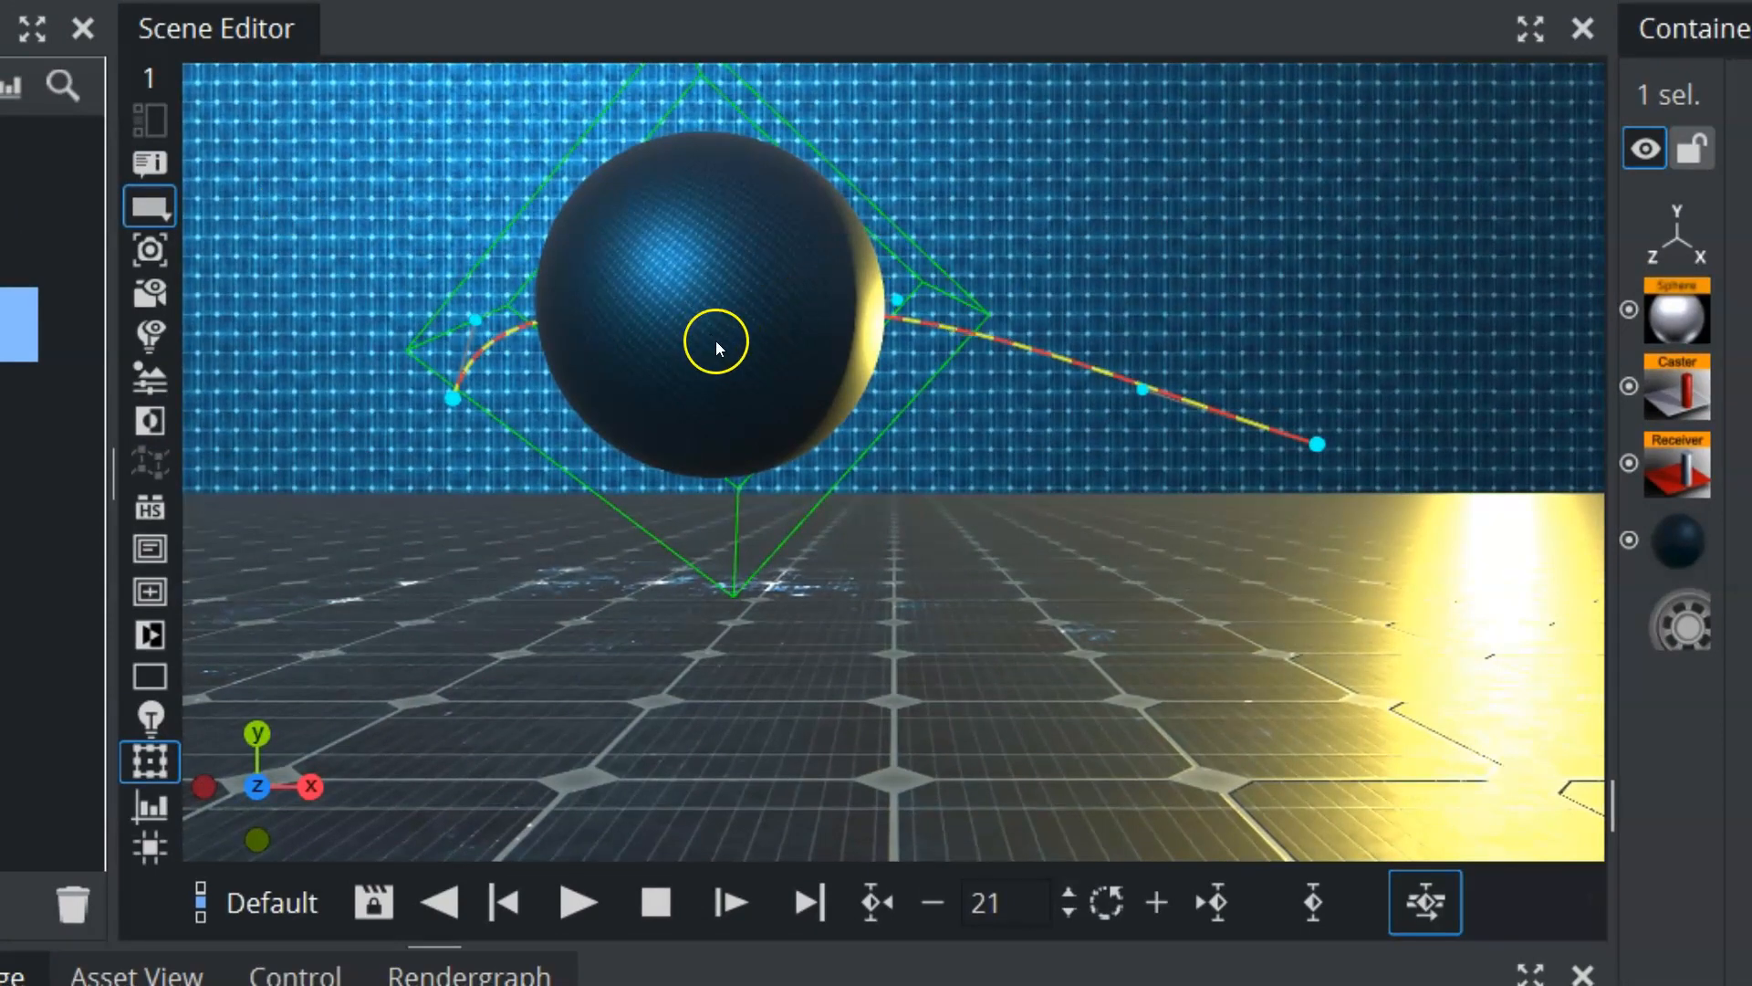
- Open the Cogwheel container's transformation properties and go to the end of the animation
{"action": "left_click", "coordinate": [9, 324]}
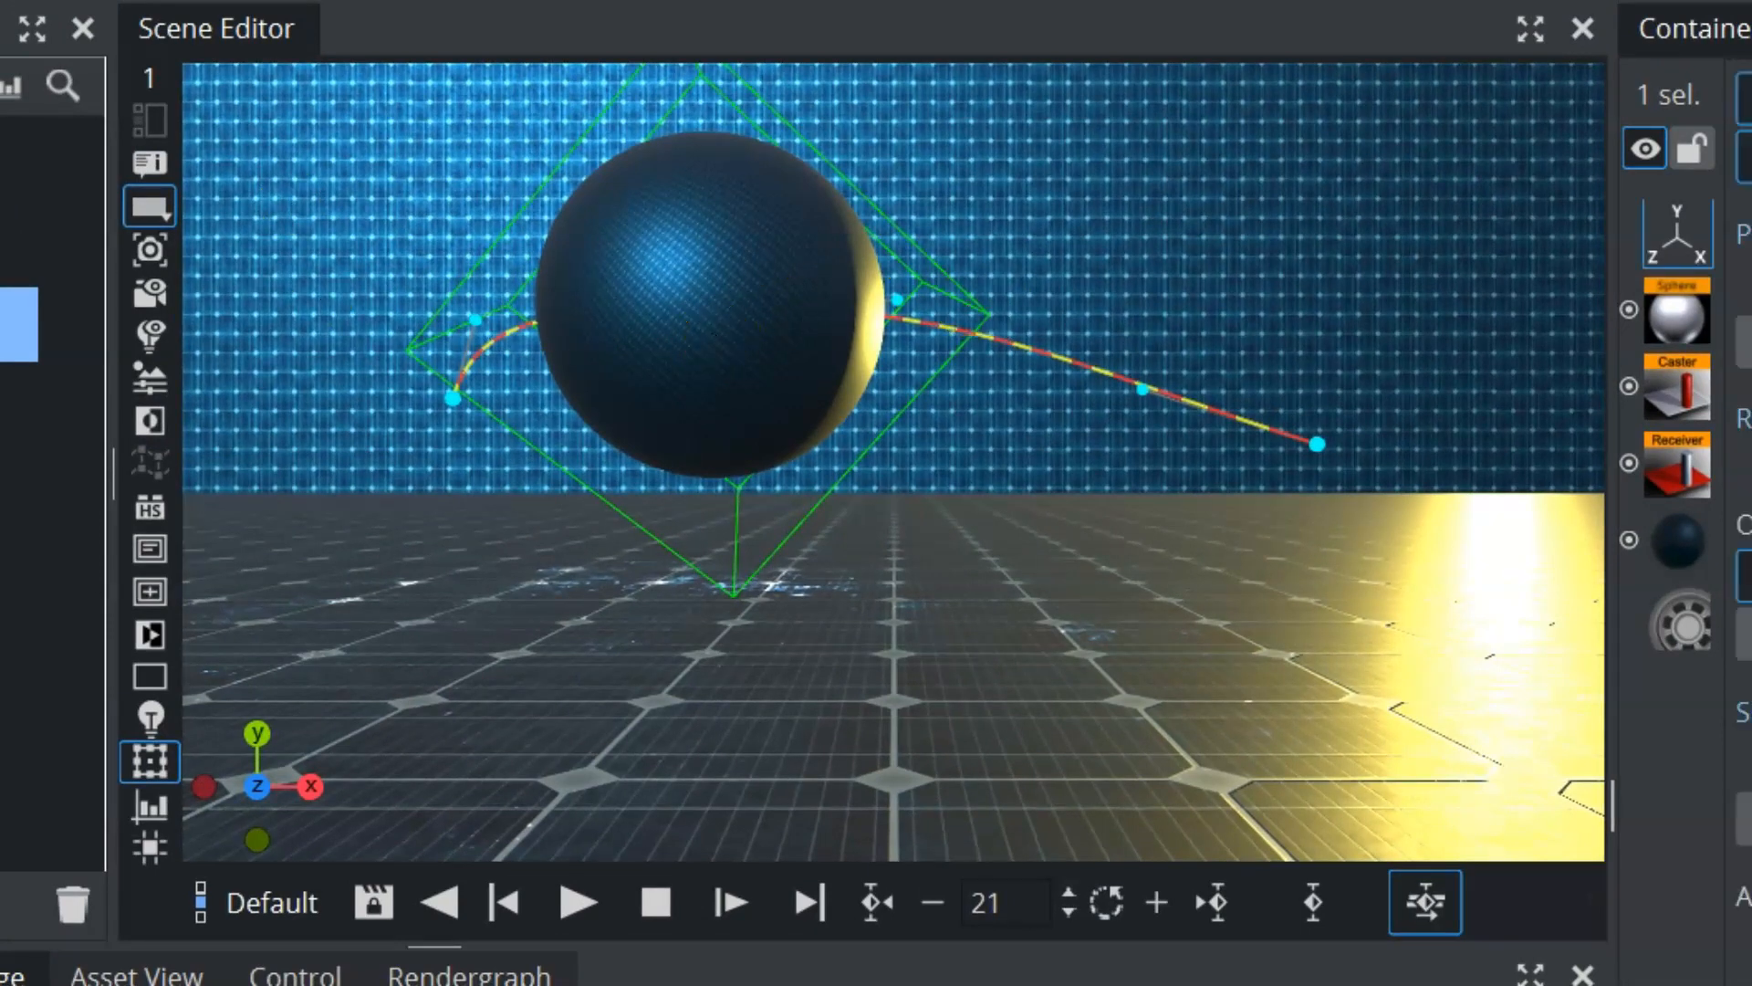
{"action": "double_click", "coordinate": [988, 903]}
{"action": "type", "text": "0"}
{"action": "key", "text": "Return"}
{"action": "left_click", "coordinate": [790, 904]}
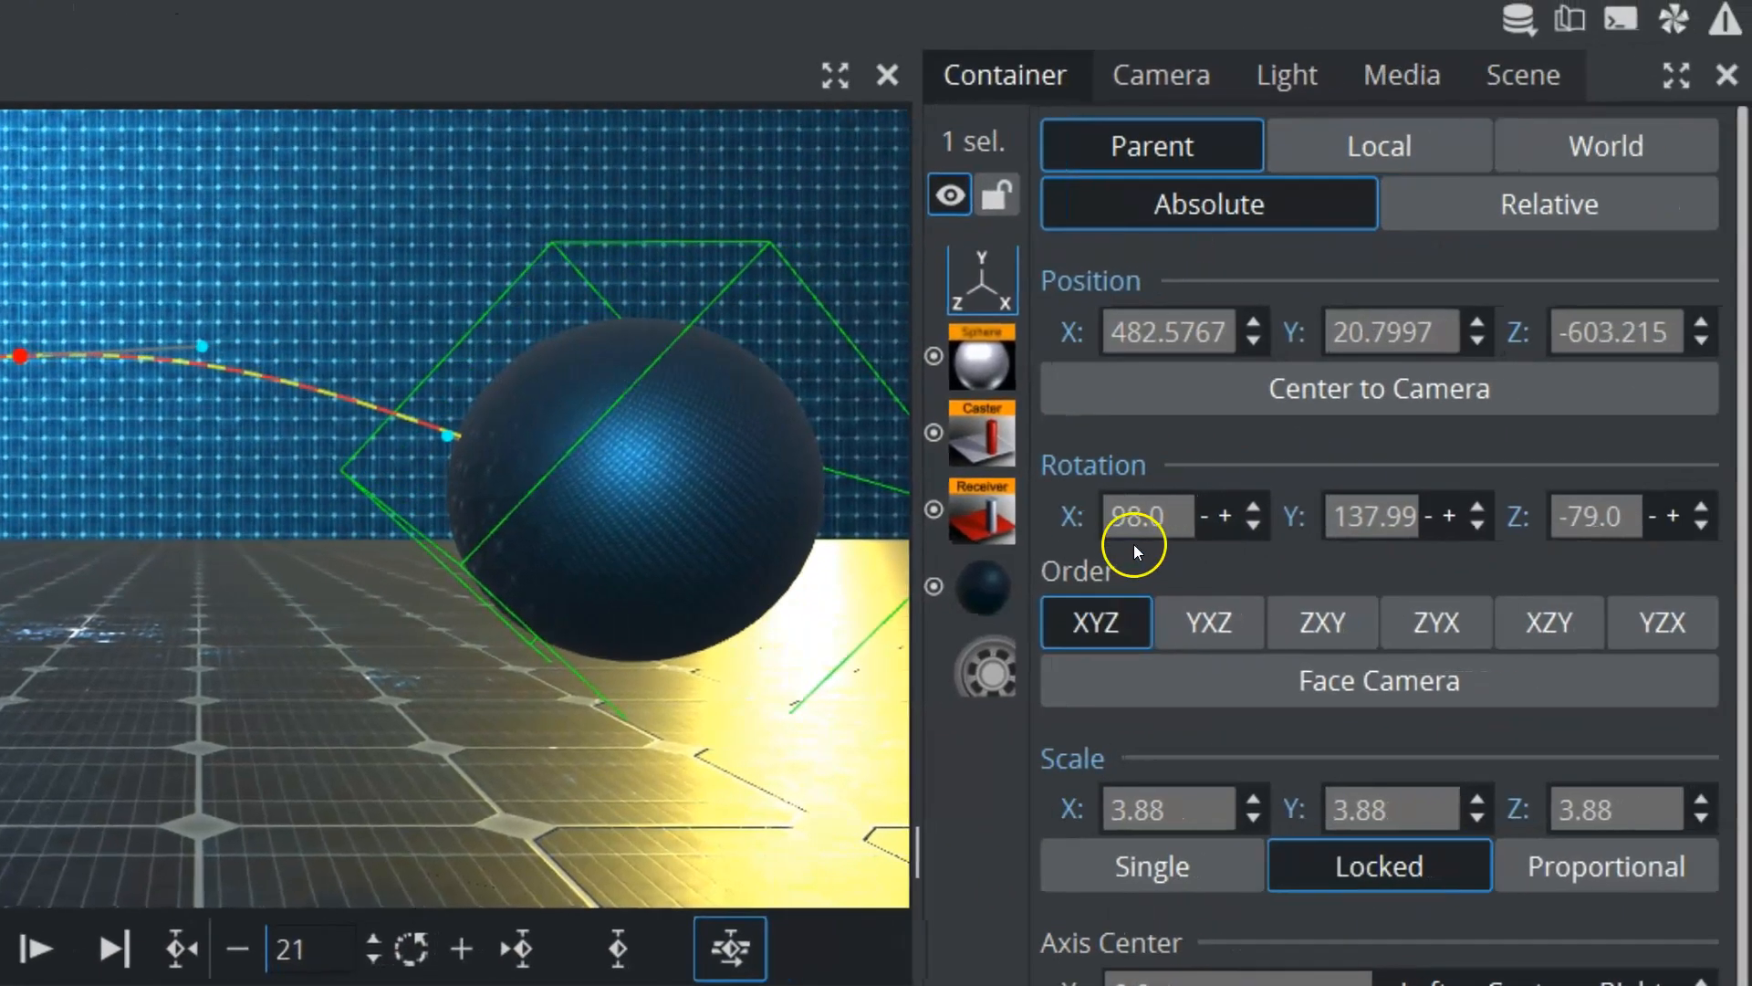
- Rotate the Cogwheel container to about X 130, Y 174, Z -38 and add a keyframe for the rotation
{"action": "left_click_drag", "start_coordinate": [1314, 500], "coordinate": [1383, 504]}
{"action": "left_click_drag", "start_coordinate": [1552, 512], "coordinate": [1647, 513]}
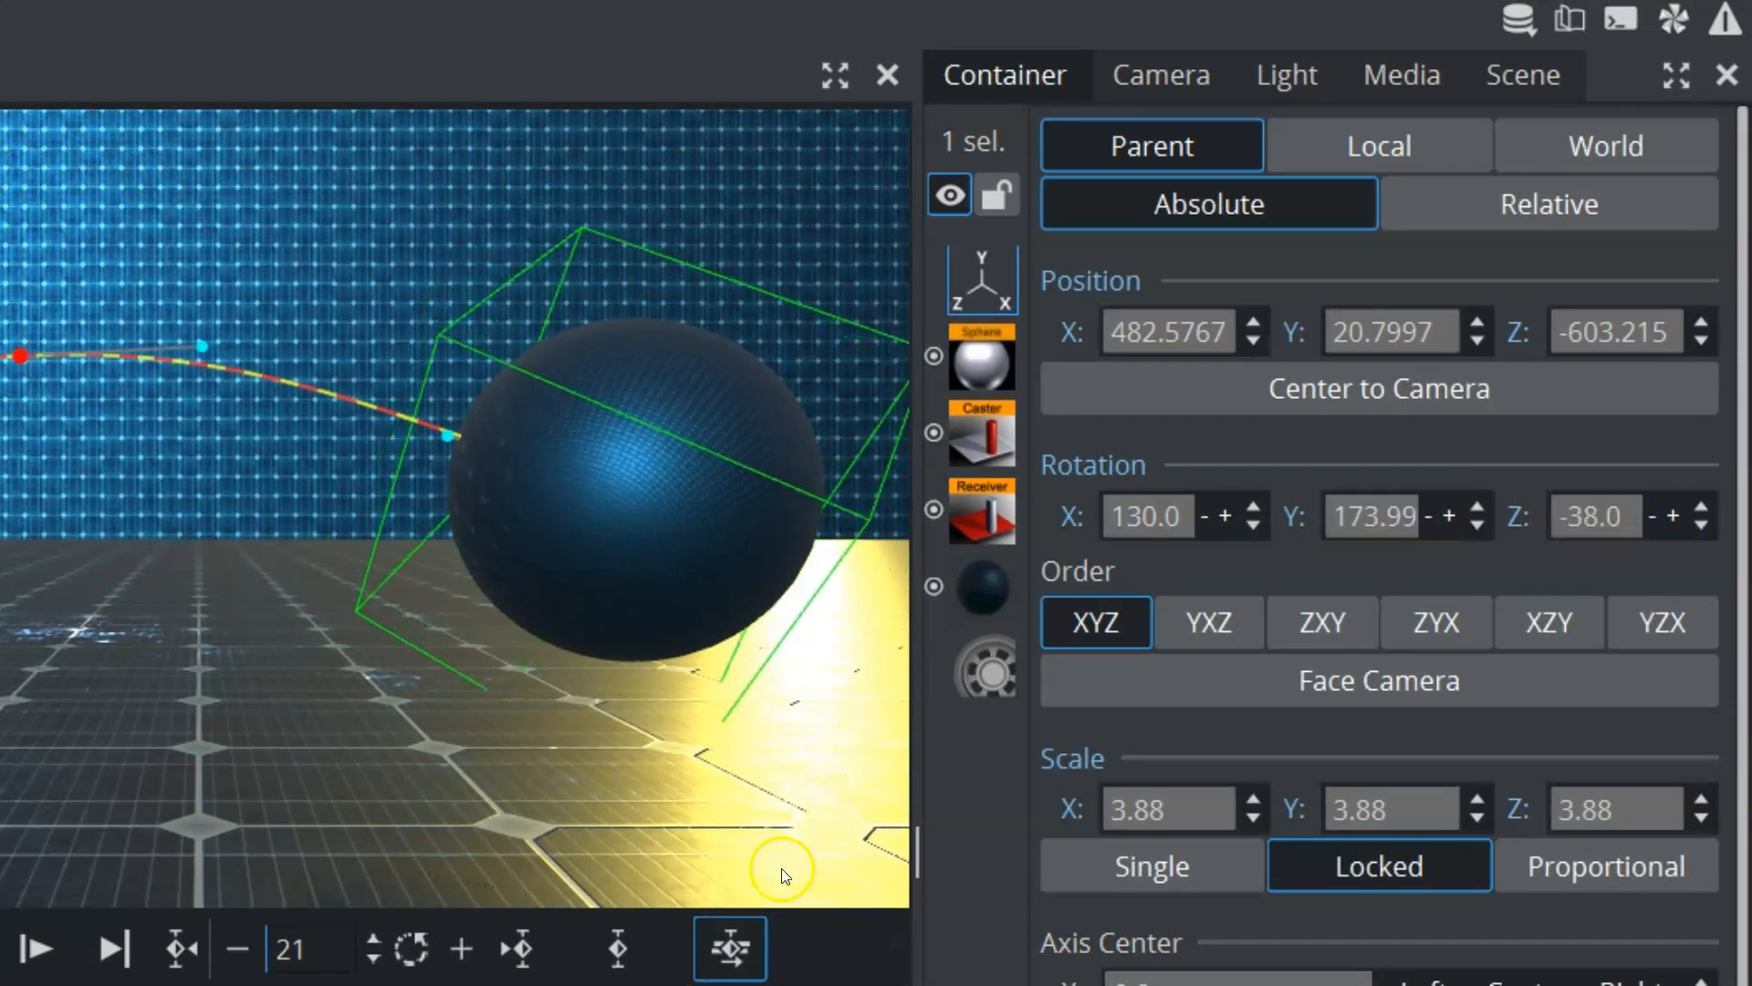
{"action": "left_click", "coordinate": [616, 947]}
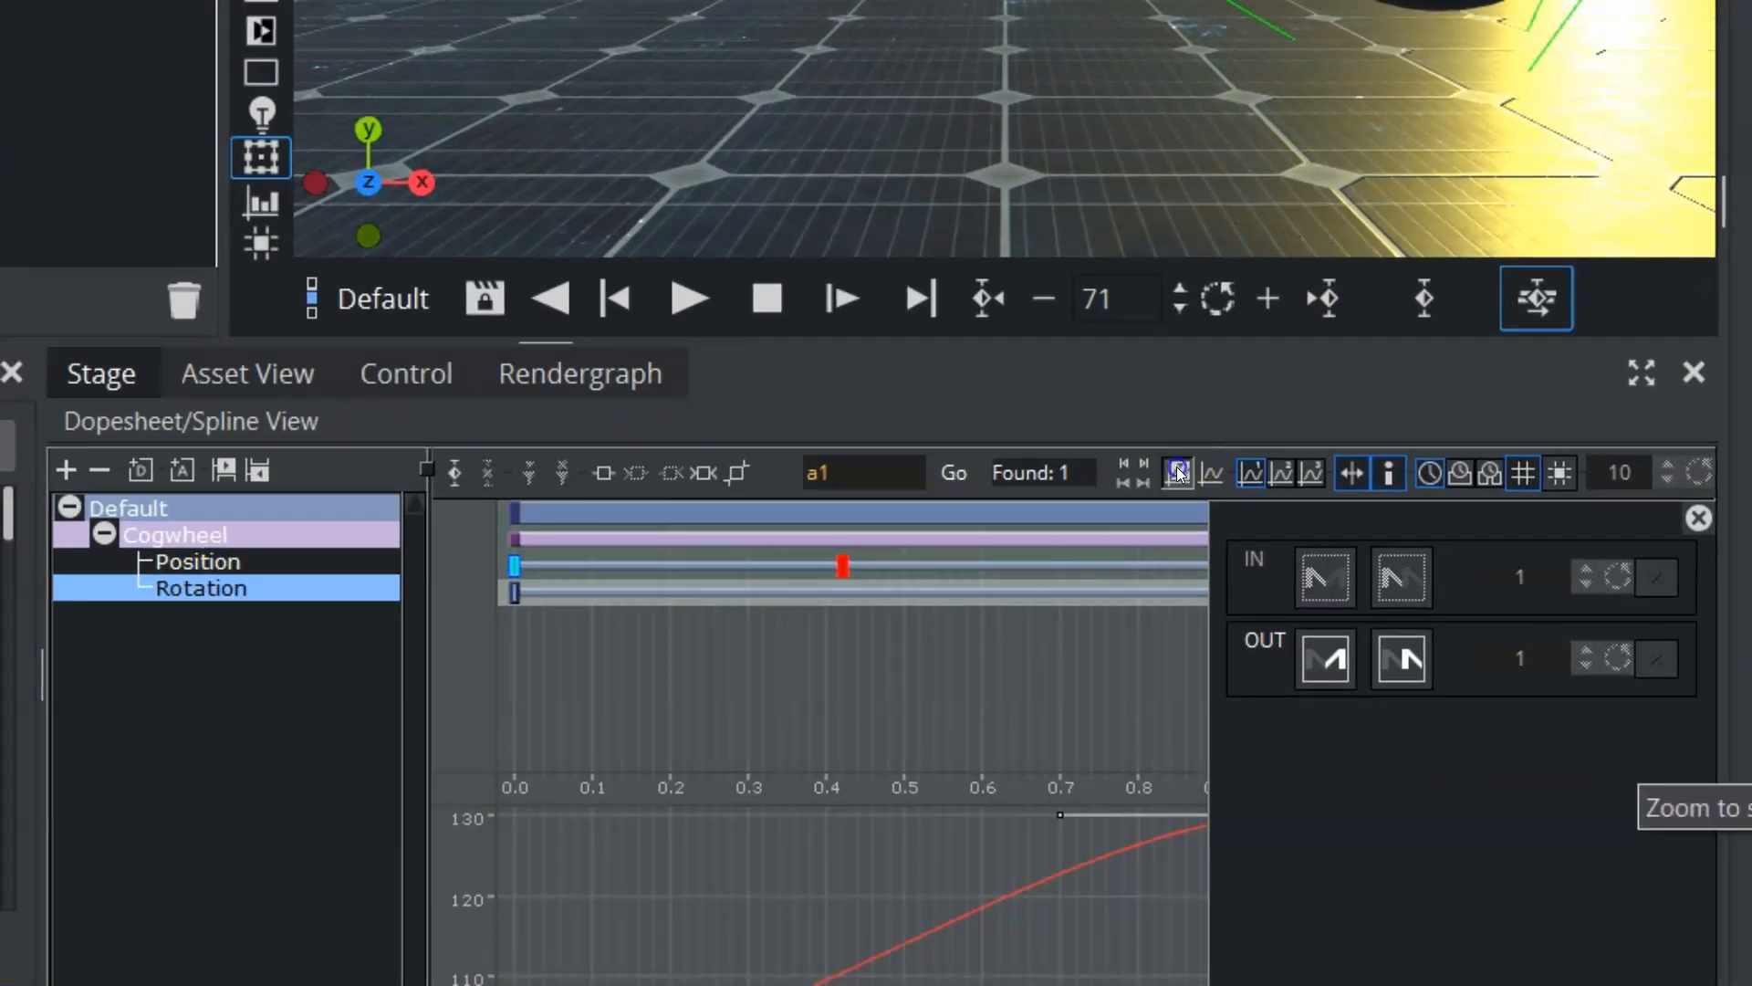
{"action": "left_click", "coordinate": [1180, 471]}
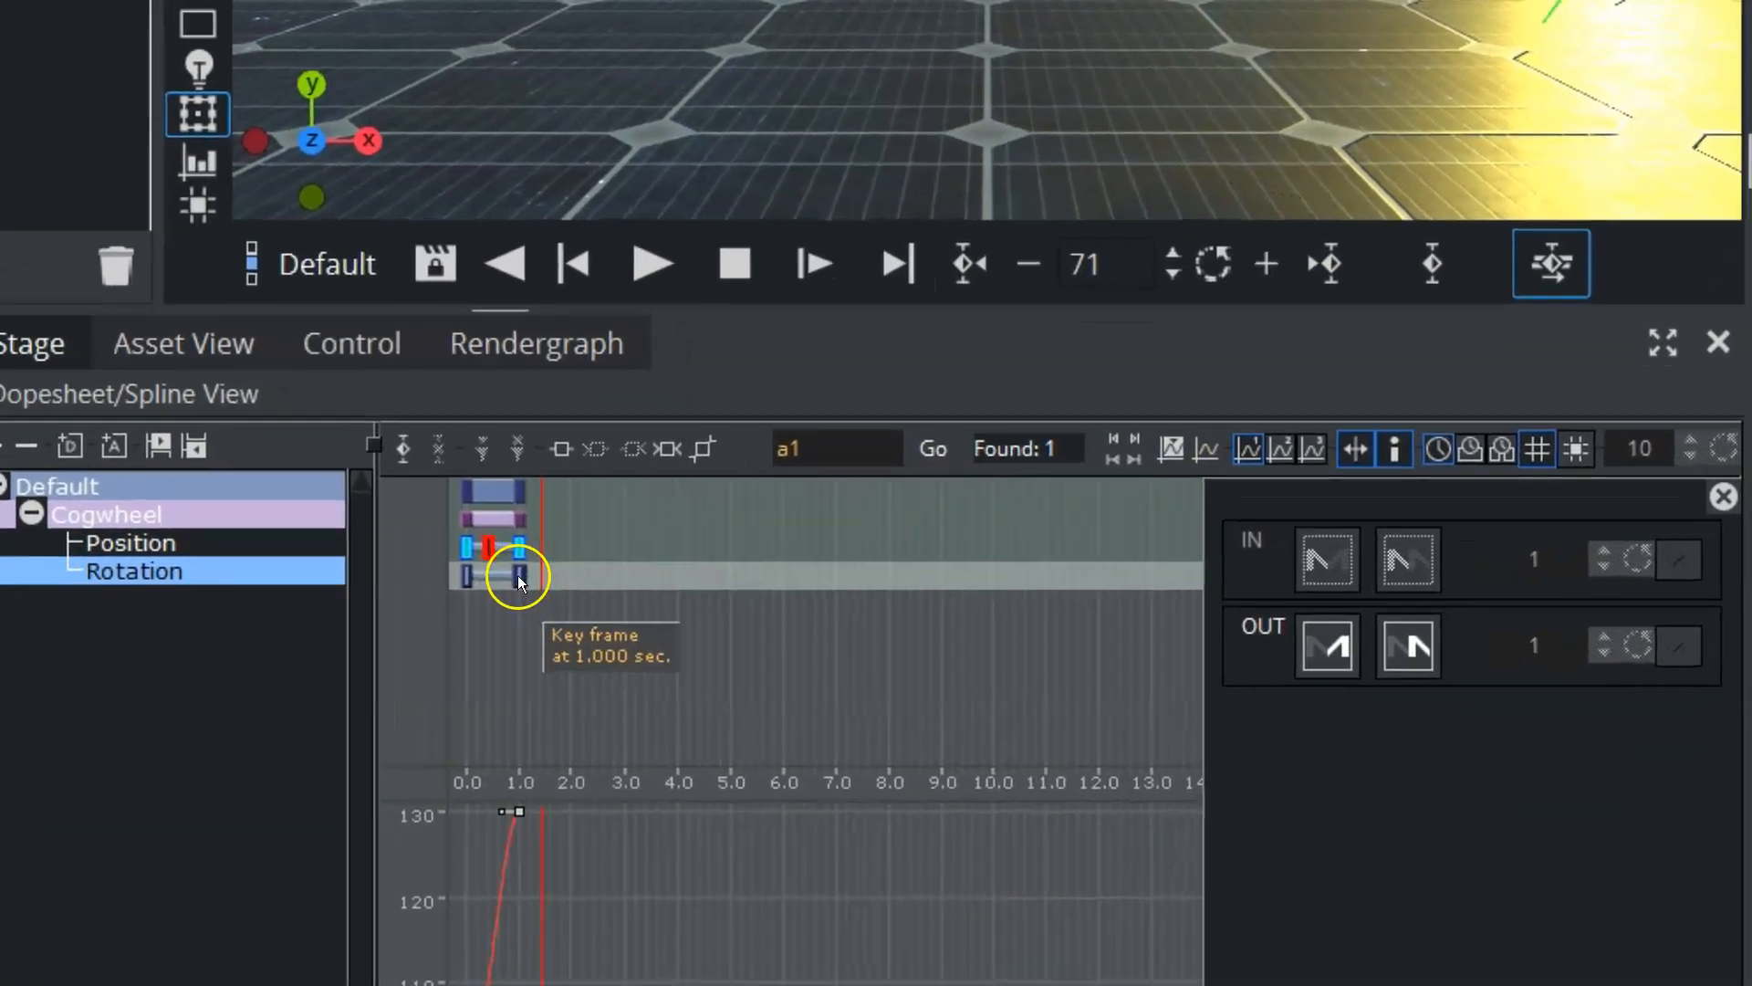
- Move the Cogwheel's last Rotation keyframe to field 357 and enlarge the spline area below the dopesheet
{"action": "left_click_drag", "start_coordinate": [564, 592], "coordinate": [869, 593]}
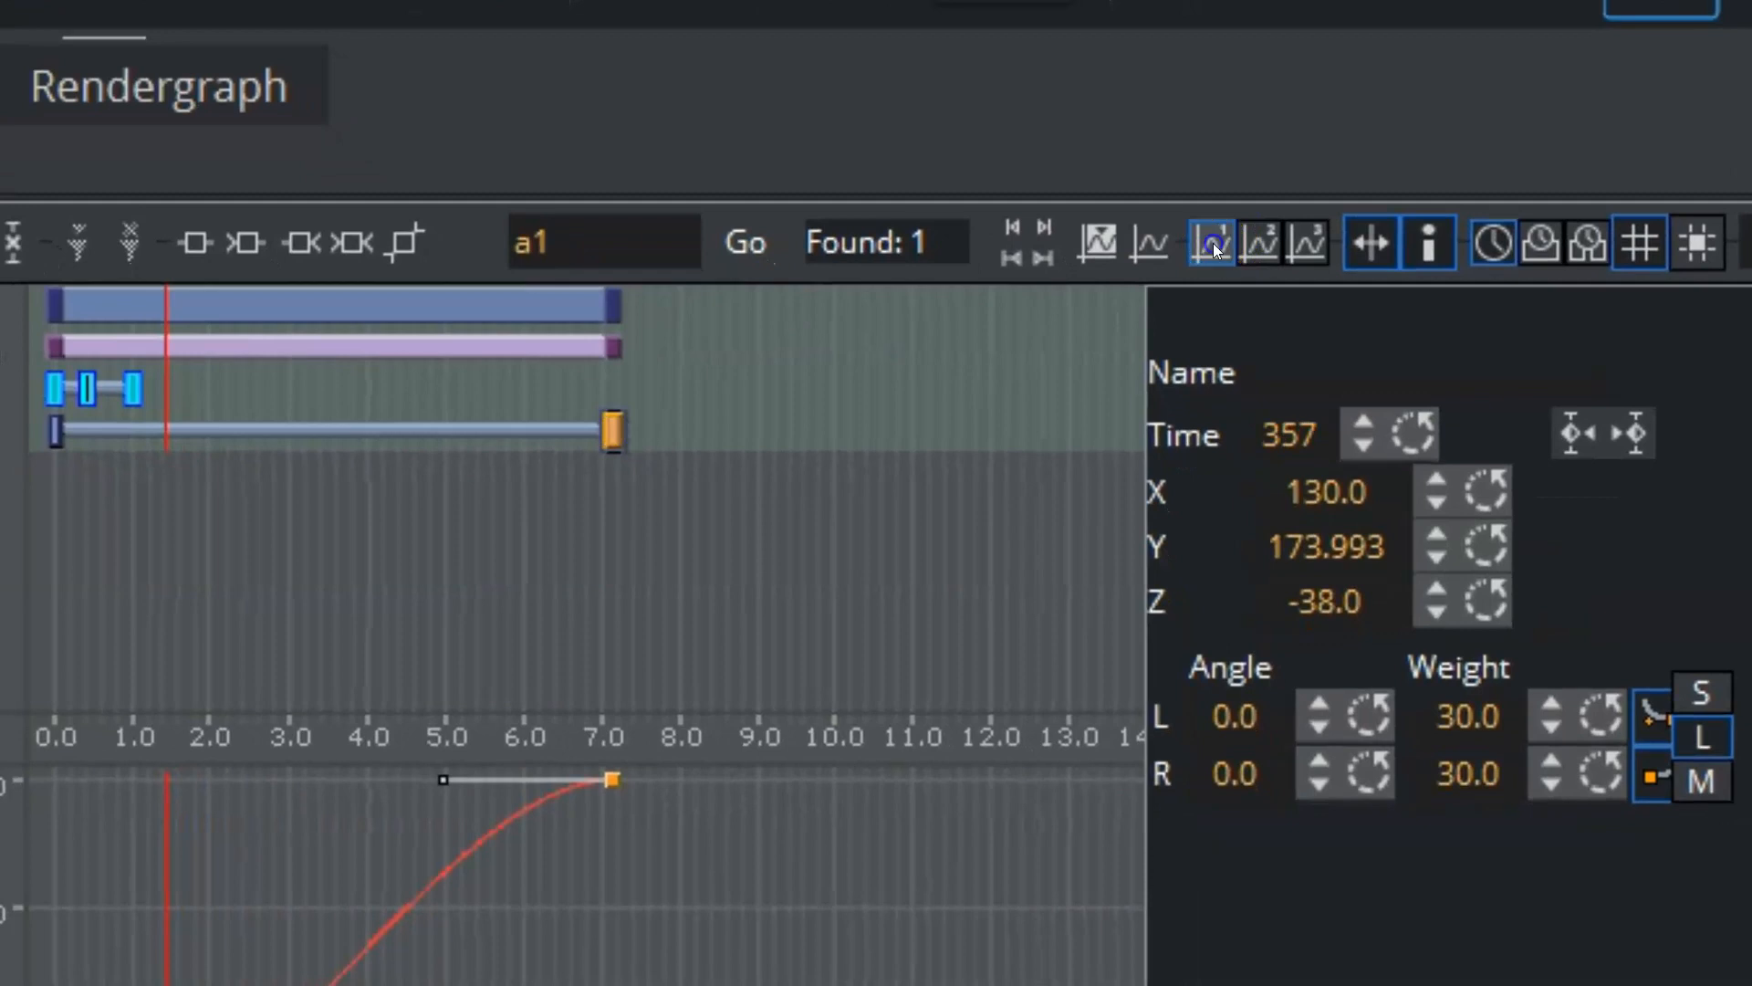
{"action": "left_click_drag", "start_coordinate": [392, 737], "coordinate": [401, 555]}
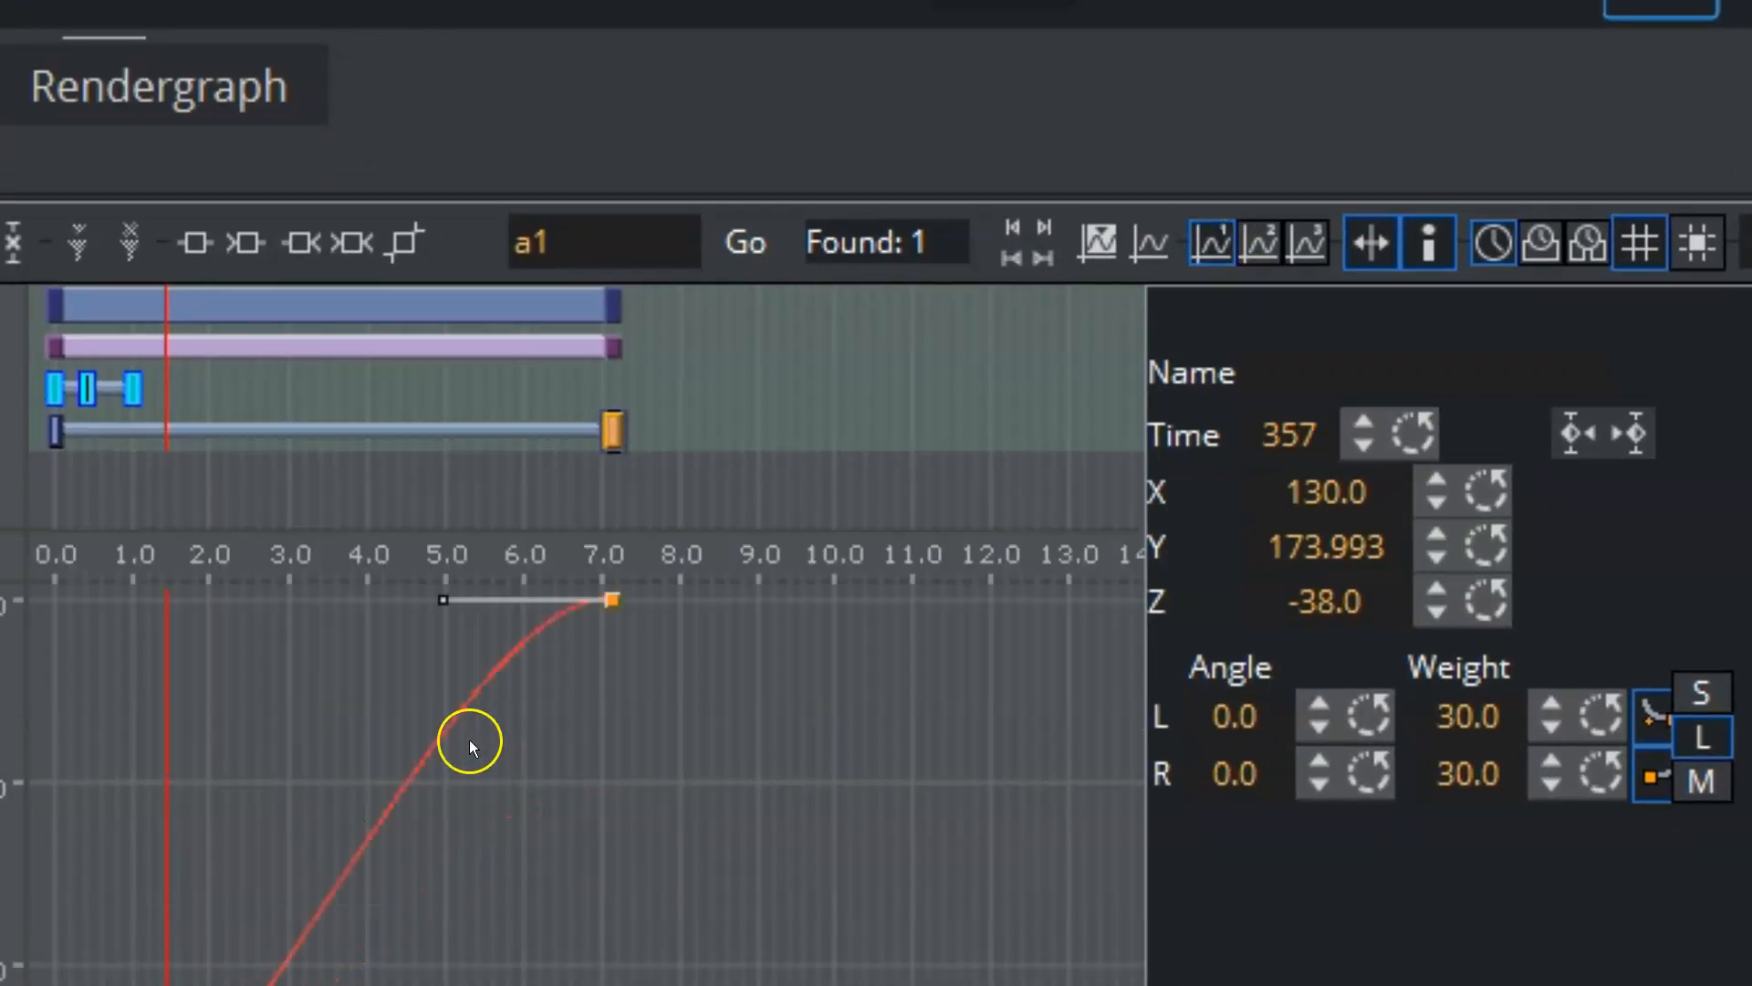
{"action": "scroll", "coordinate": [261, 803], "scroll_direction": "up", "scroll_amount": 1}
{"action": "middle_click_drag", "start_coordinate": [261, 803], "coordinate": [392, 727]}
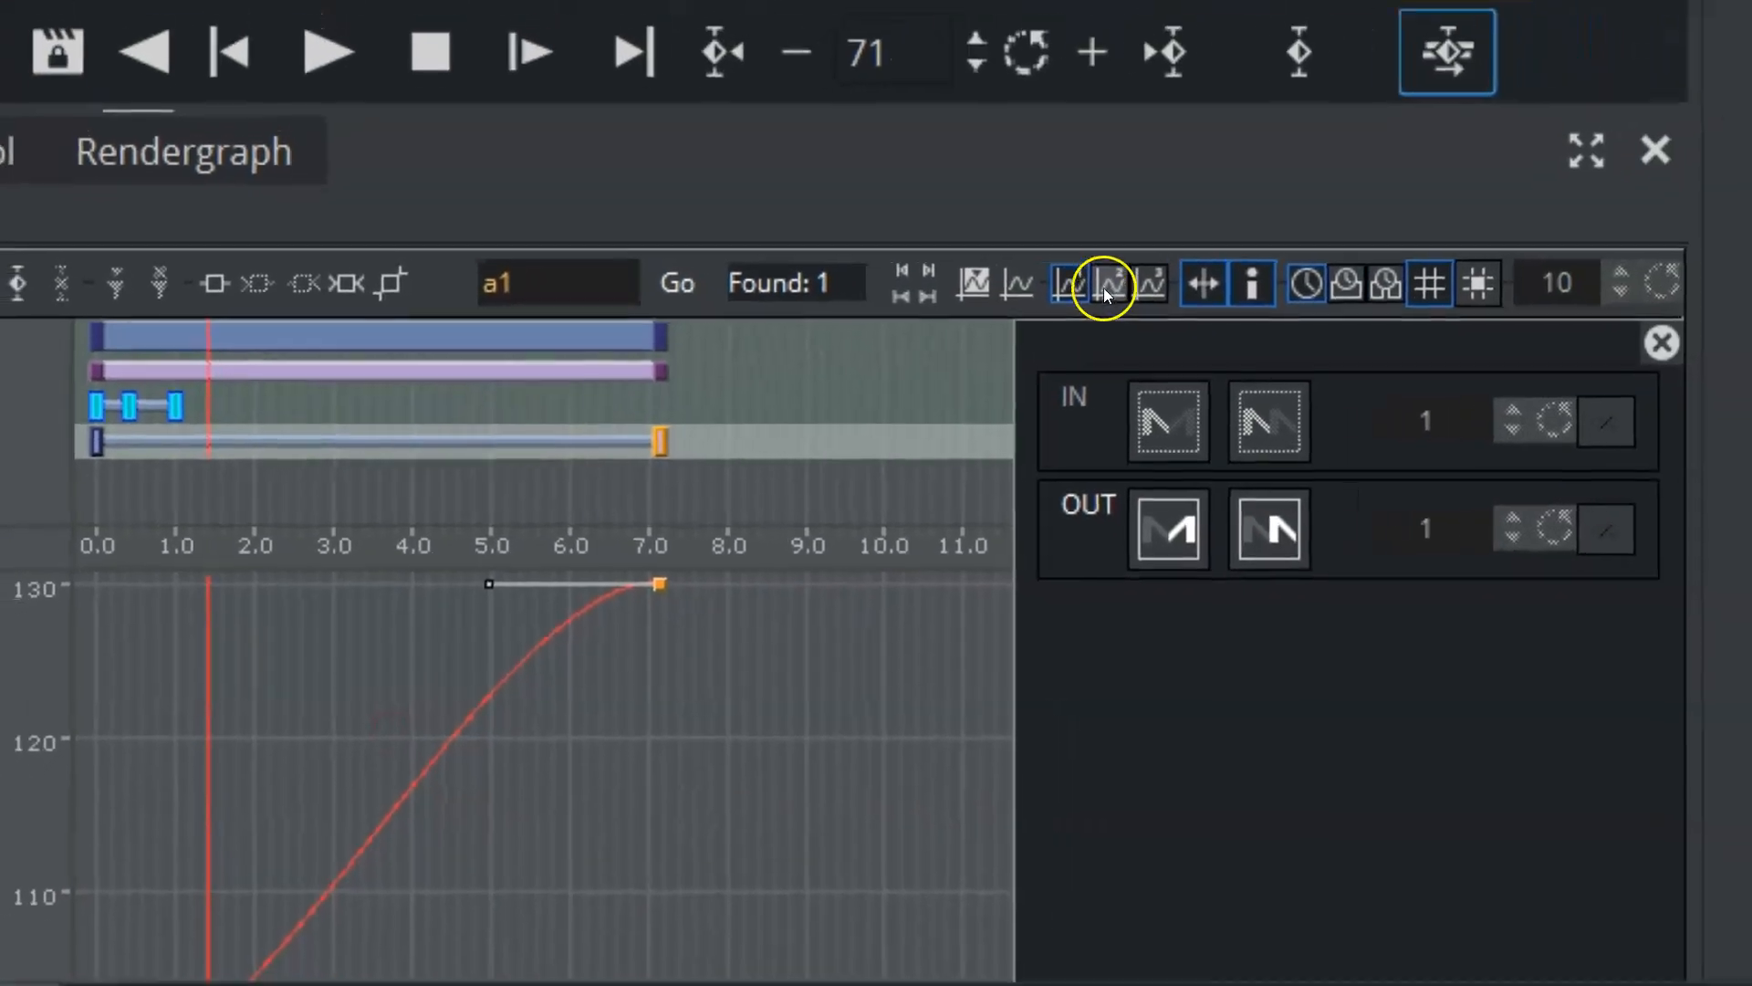
- Compare the Rotation splines for the X, Y and Z channels one by one, finishing on the third spline
{"action": "left_click", "coordinate": [1106, 285]}
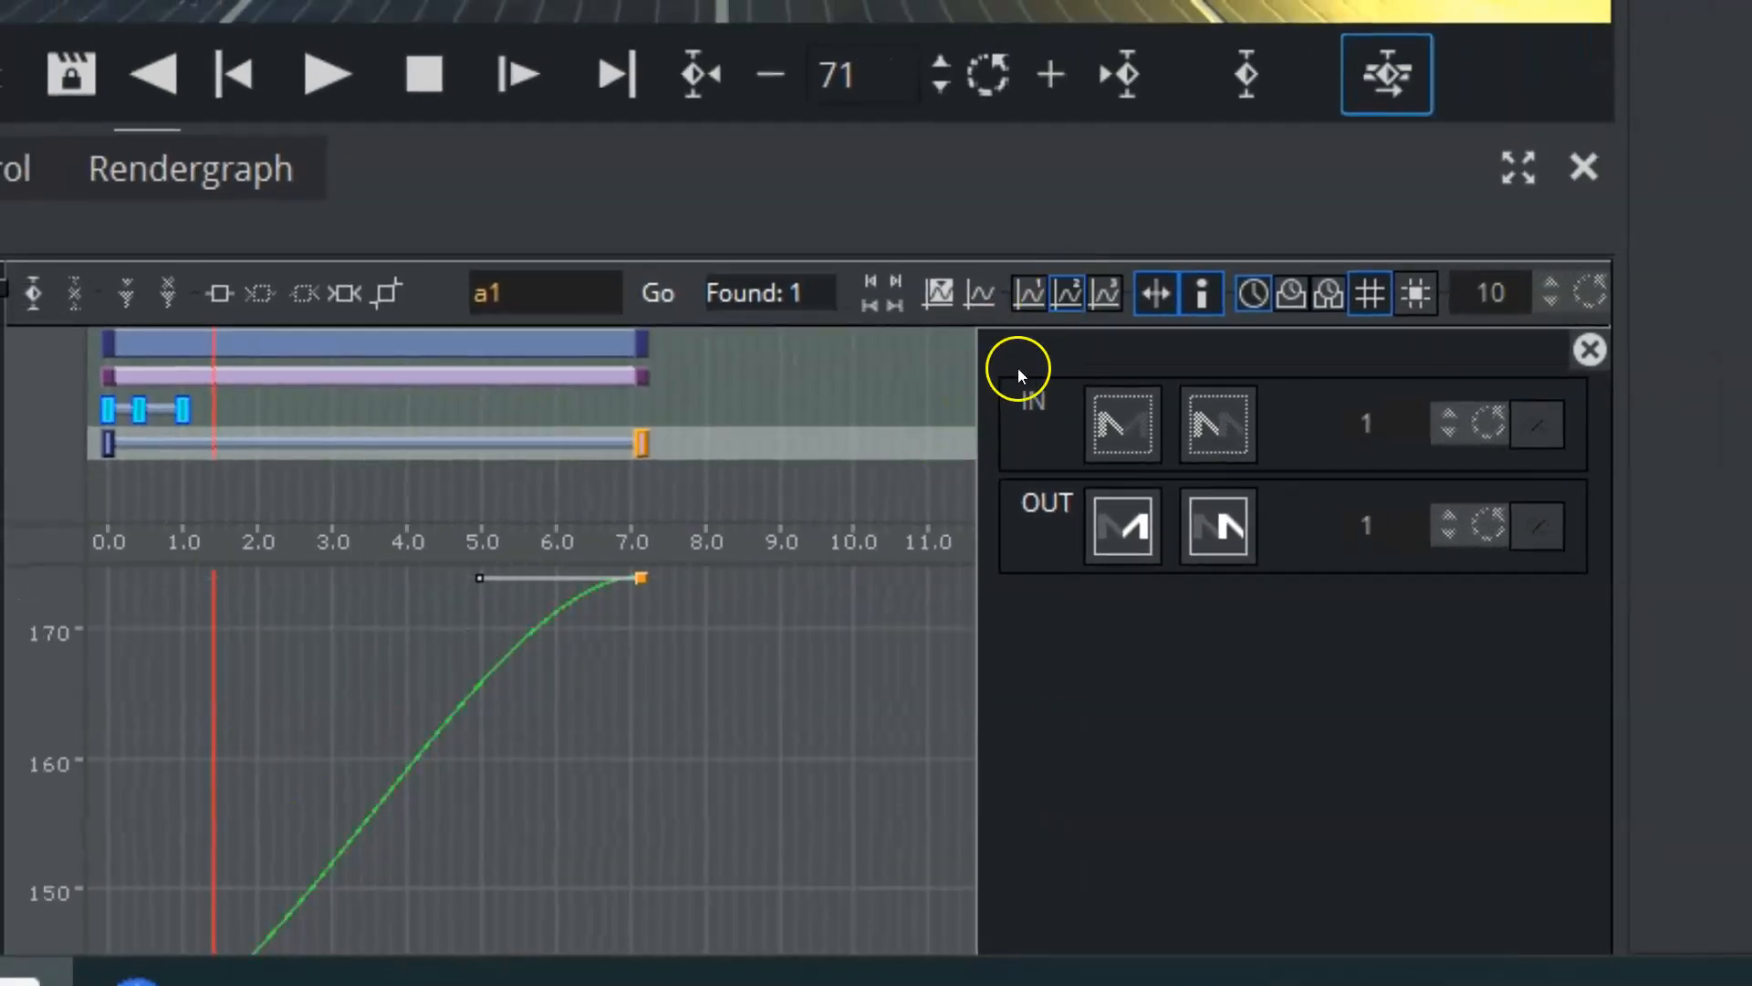
{"action": "left_click", "coordinate": [1105, 292]}
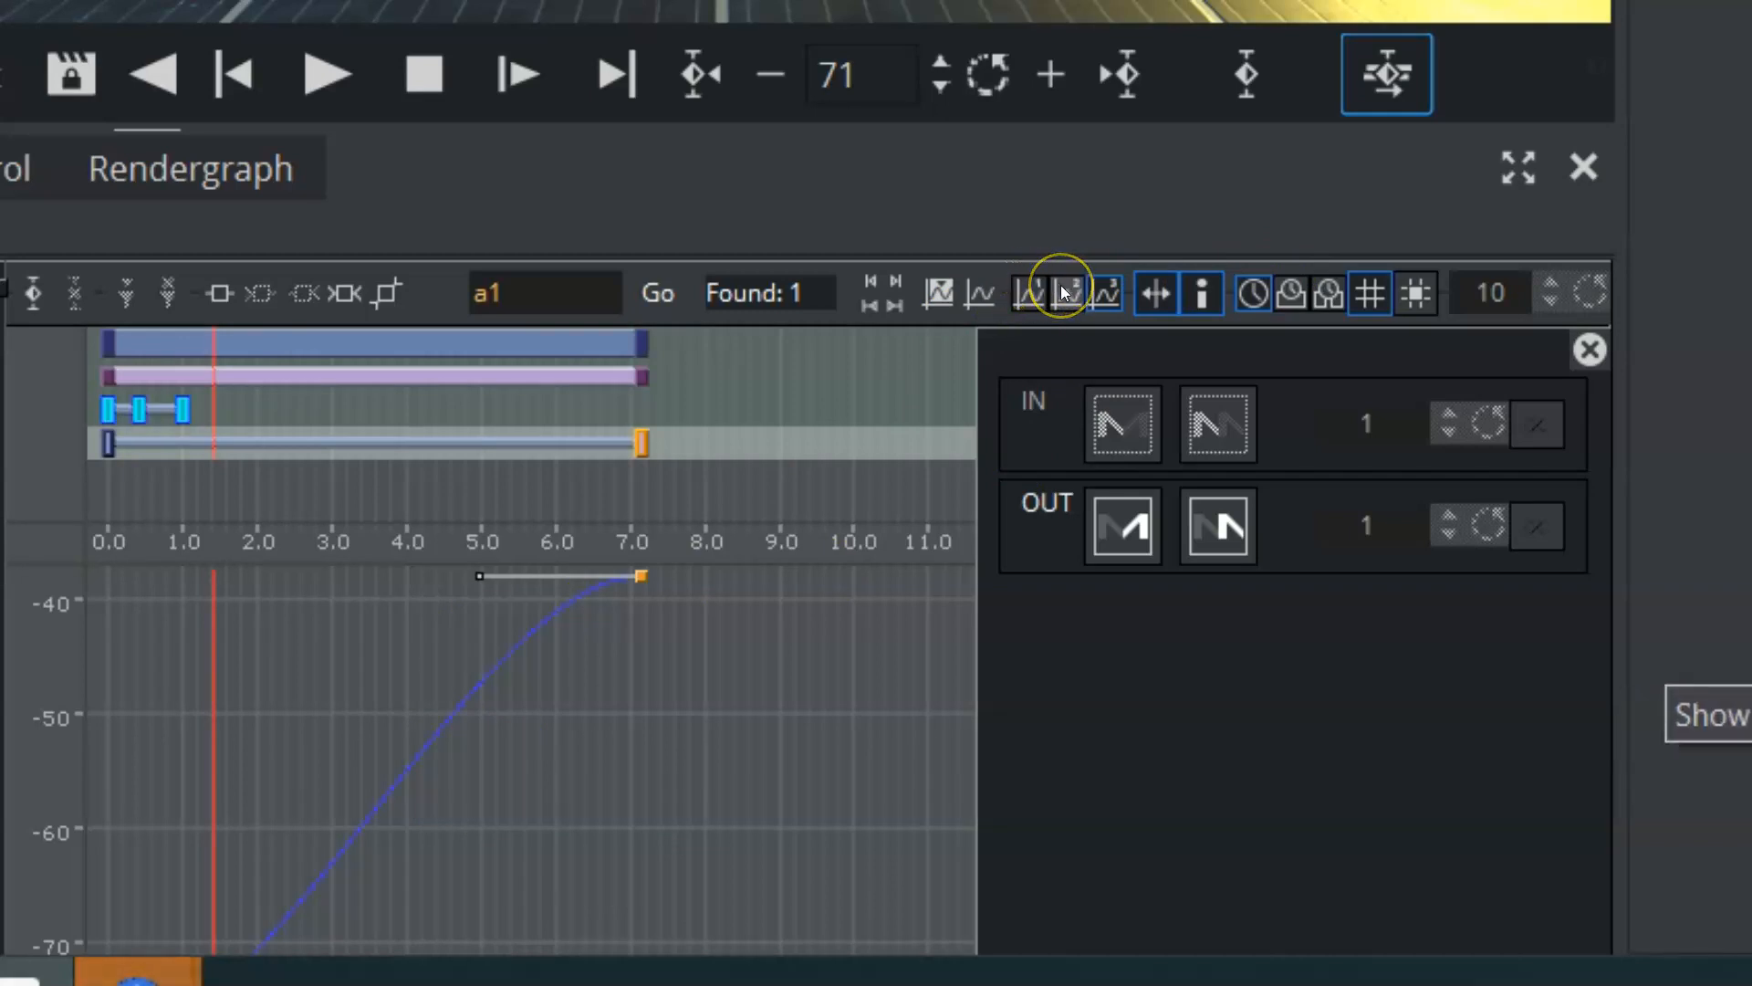
{"action": "left_click", "coordinate": [1104, 292]}
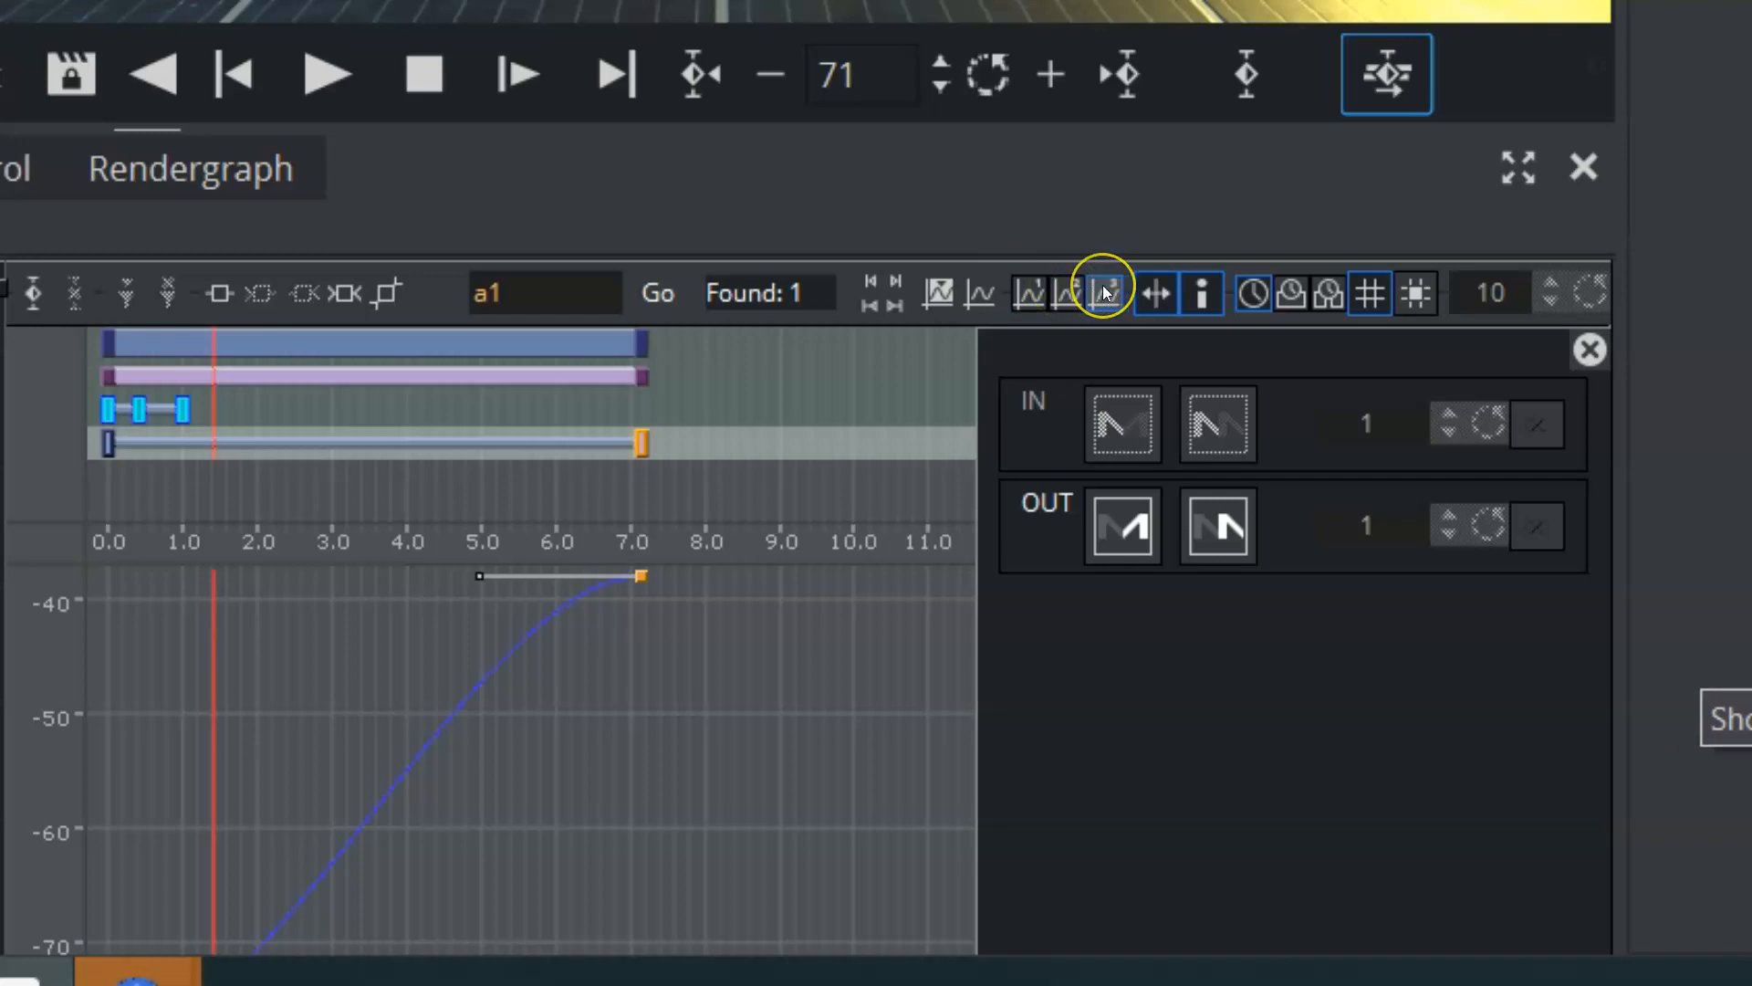
{"action": "left_click", "coordinate": [1068, 293]}
{"action": "left_click", "coordinate": [1031, 293]}
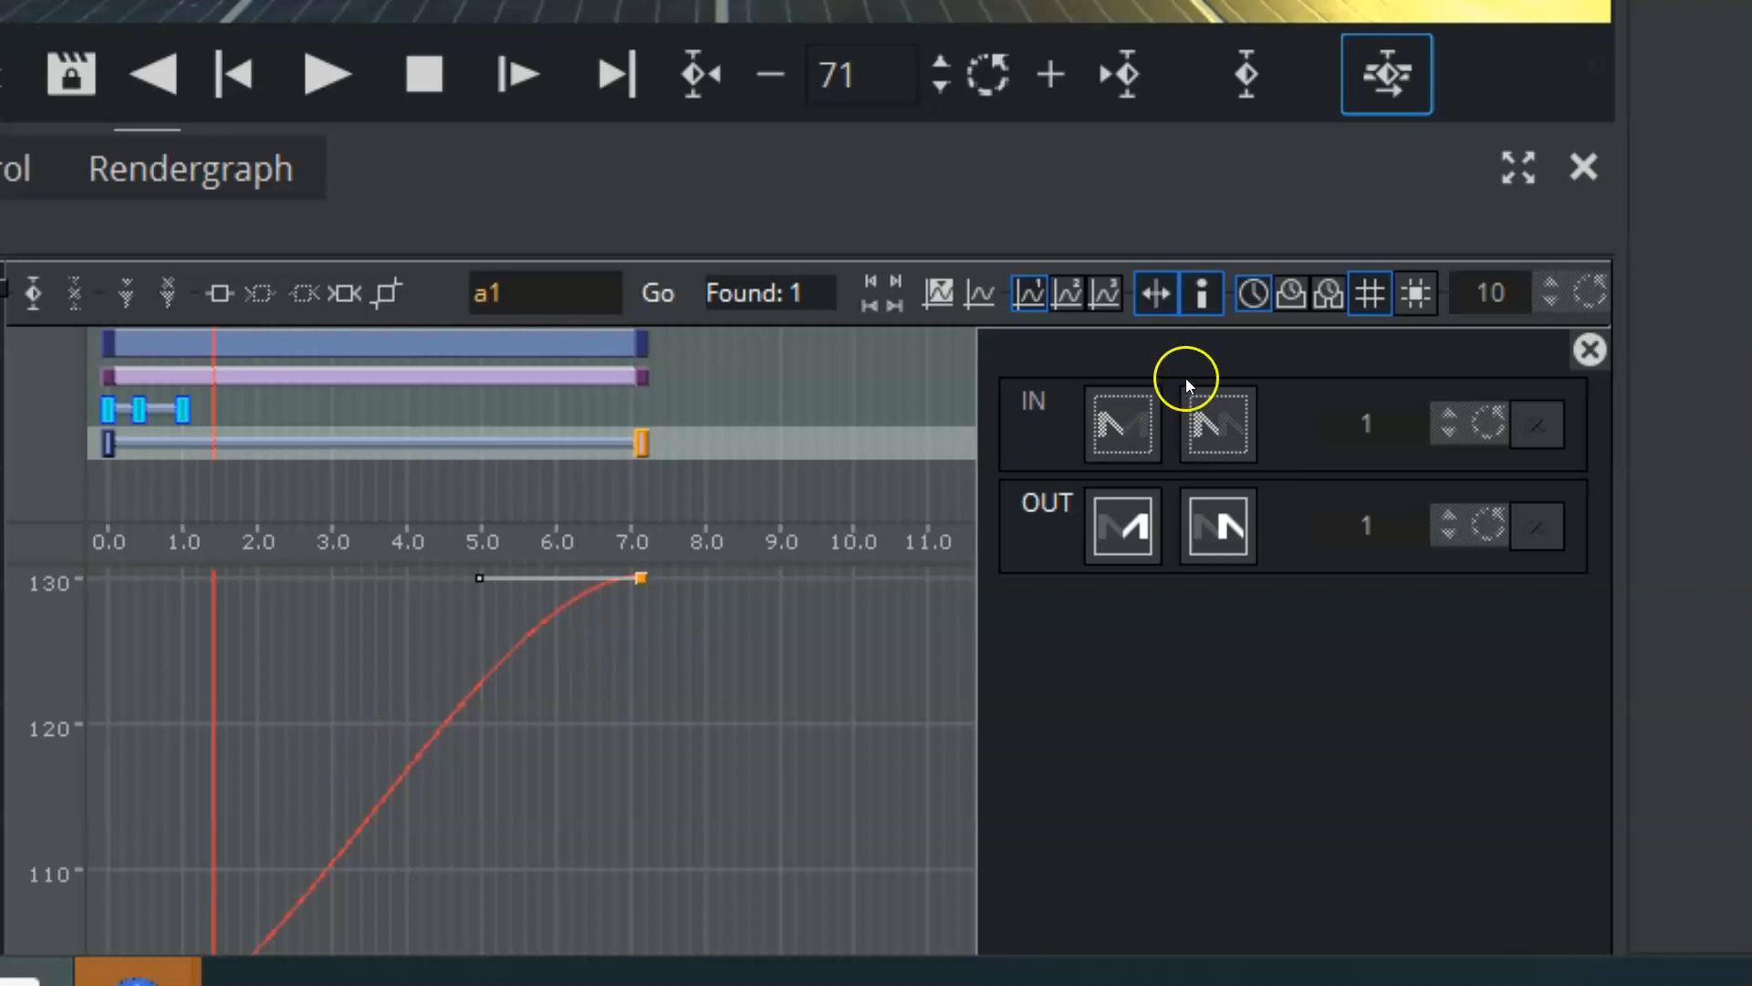
{"action": "left_click", "coordinate": [1068, 293]}
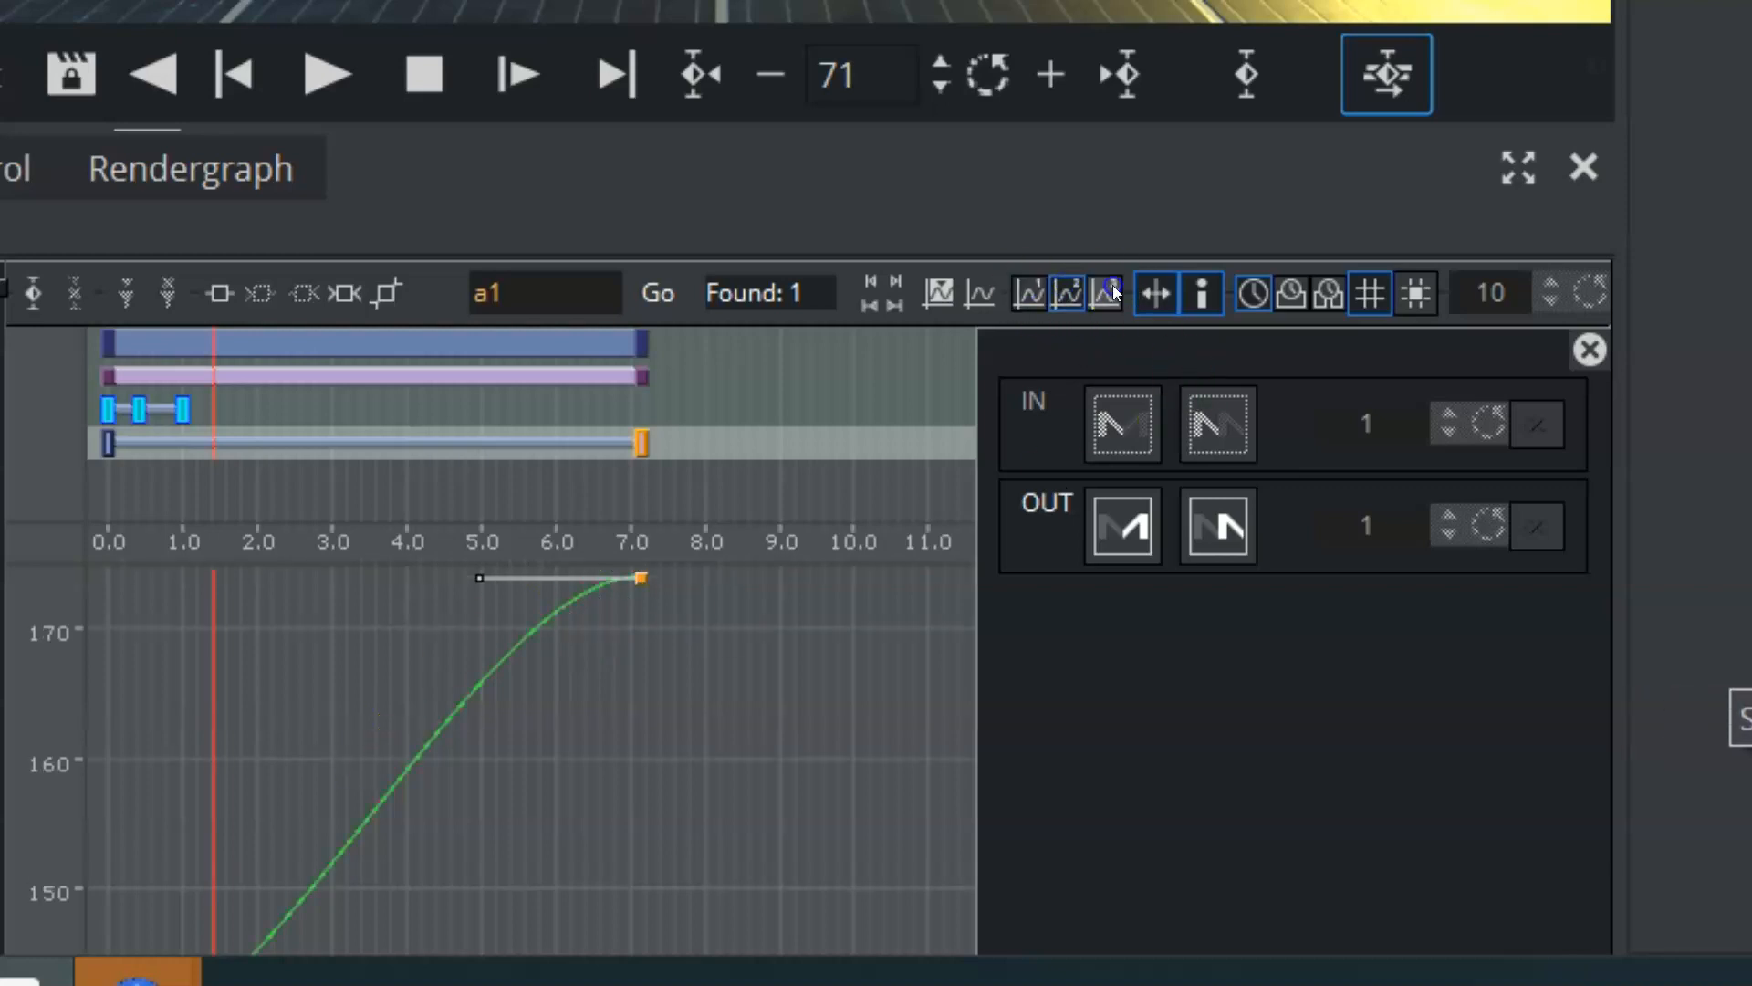
{"action": "left_click", "coordinate": [1104, 292]}
- Scrub the time marker along the timeline to field 157 and turn off the timeline scrubbing option
{"action": "left_click", "coordinate": [1142, 294]}
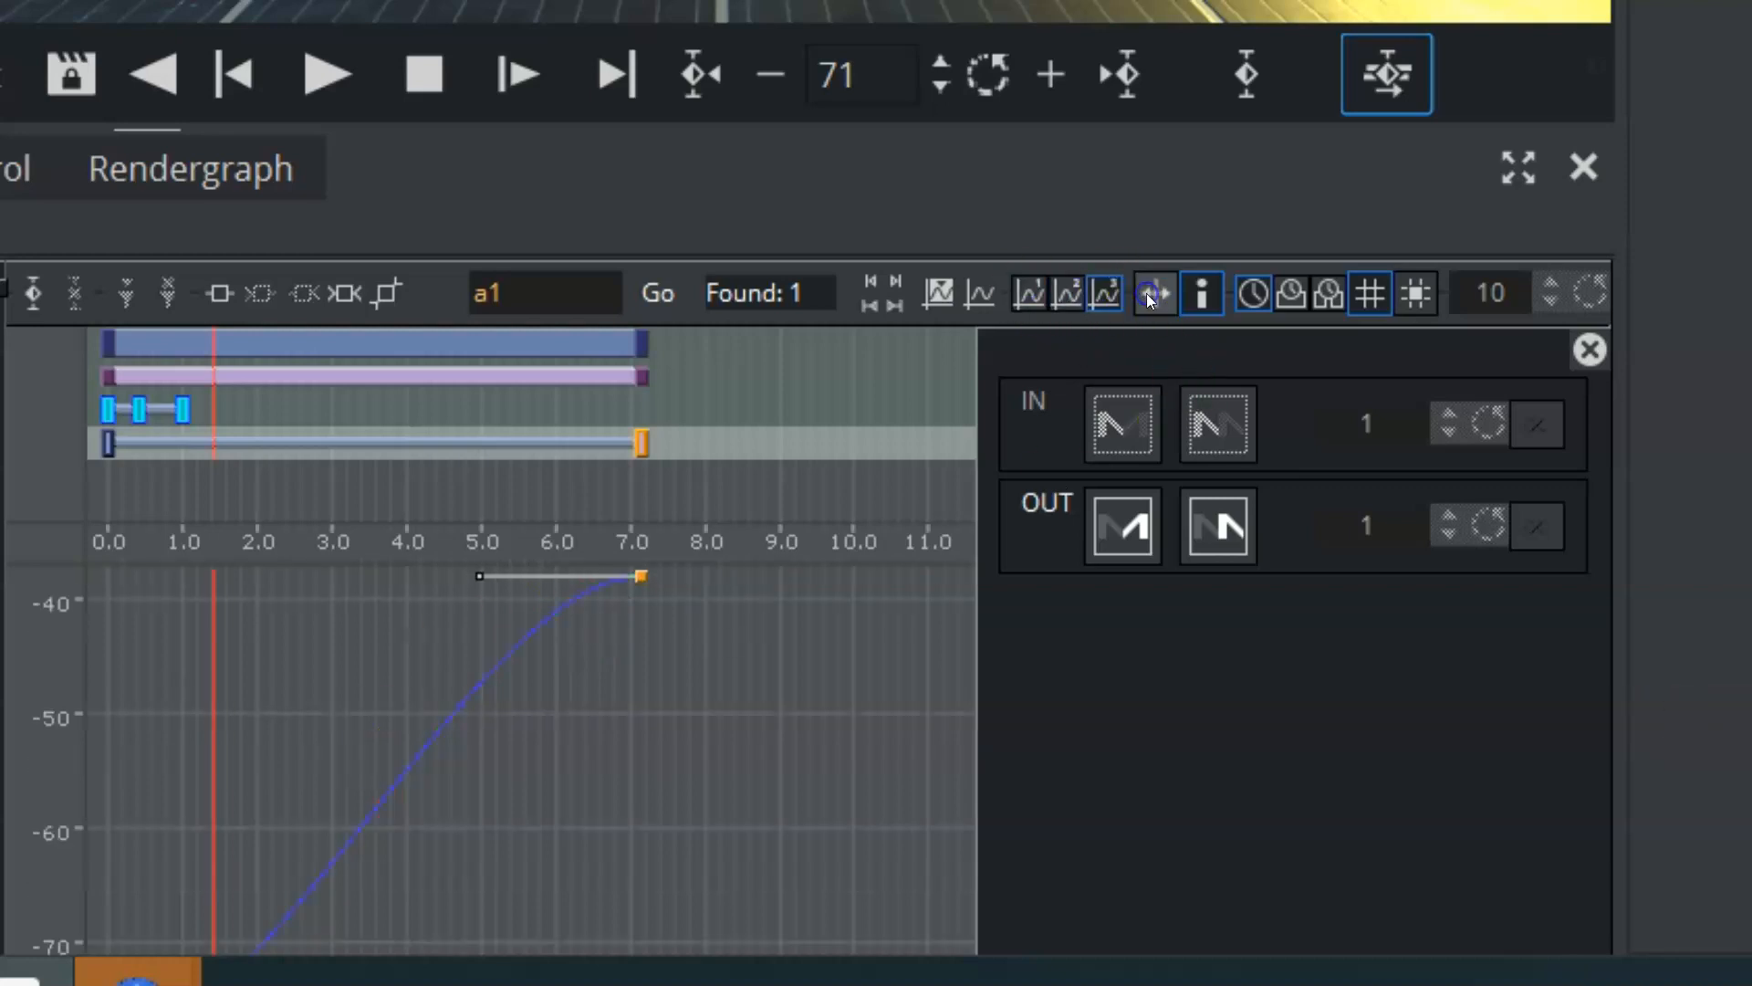
{"action": "left_click", "coordinate": [1143, 296]}
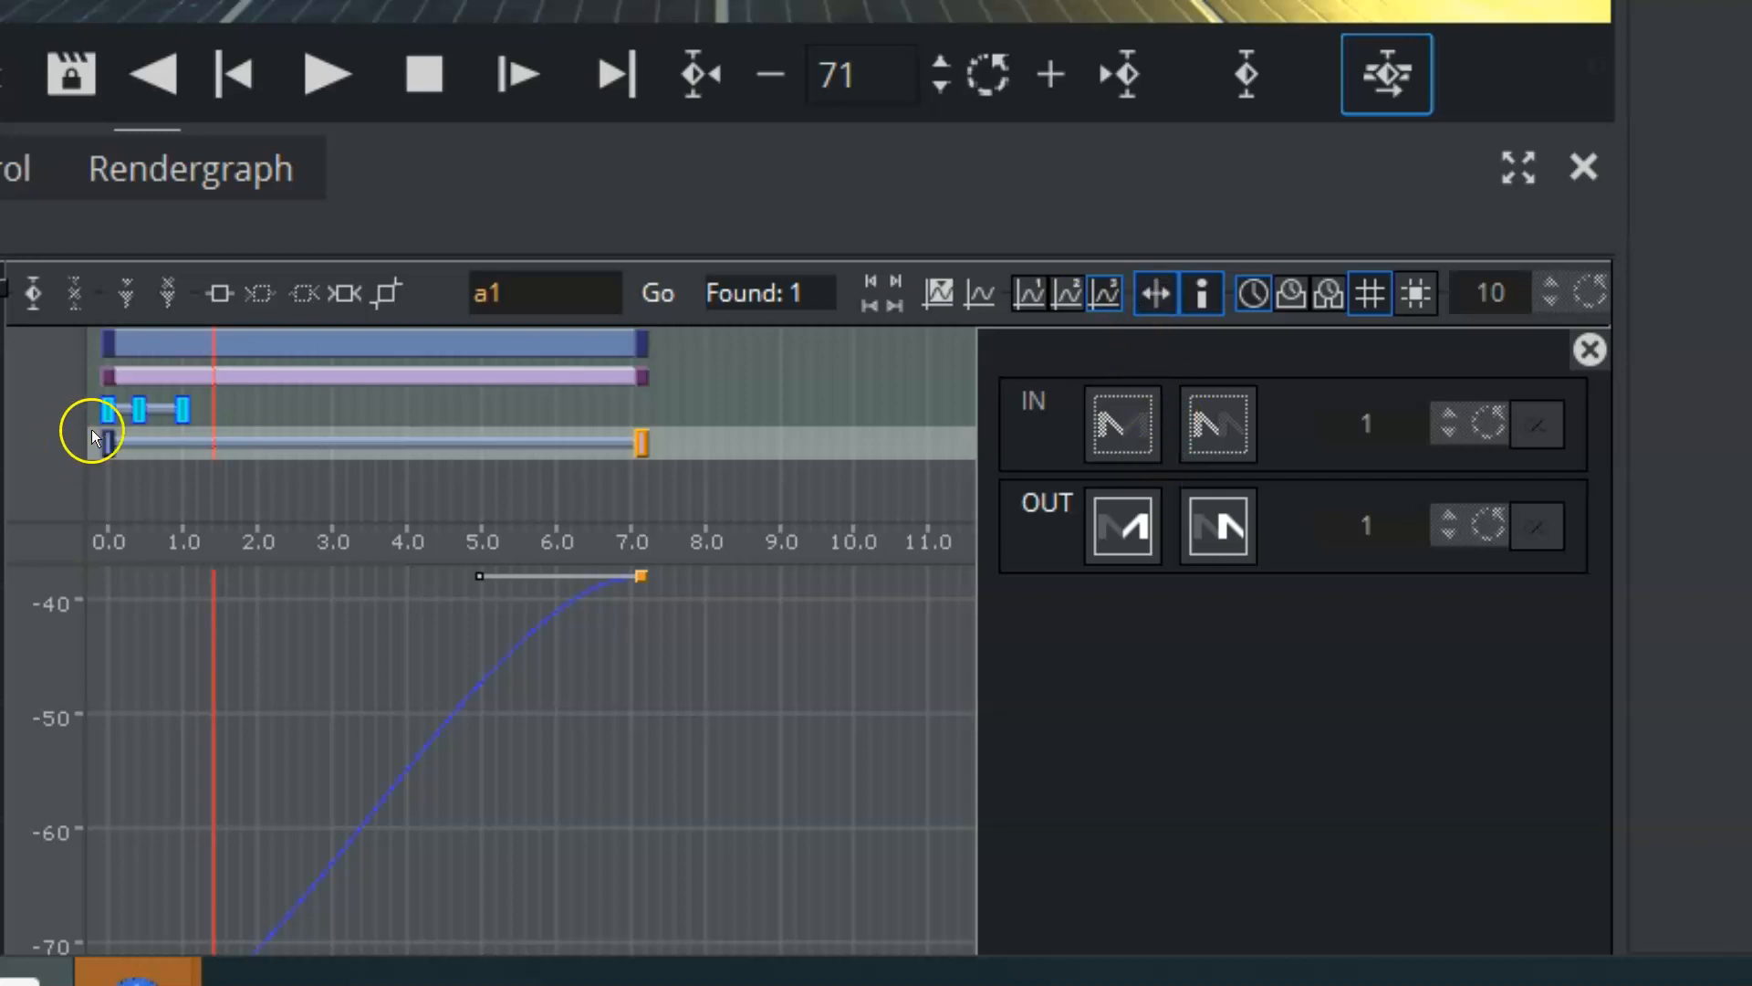
{"action": "left_click_drag", "start_coordinate": [227, 398], "coordinate": [468, 418]}
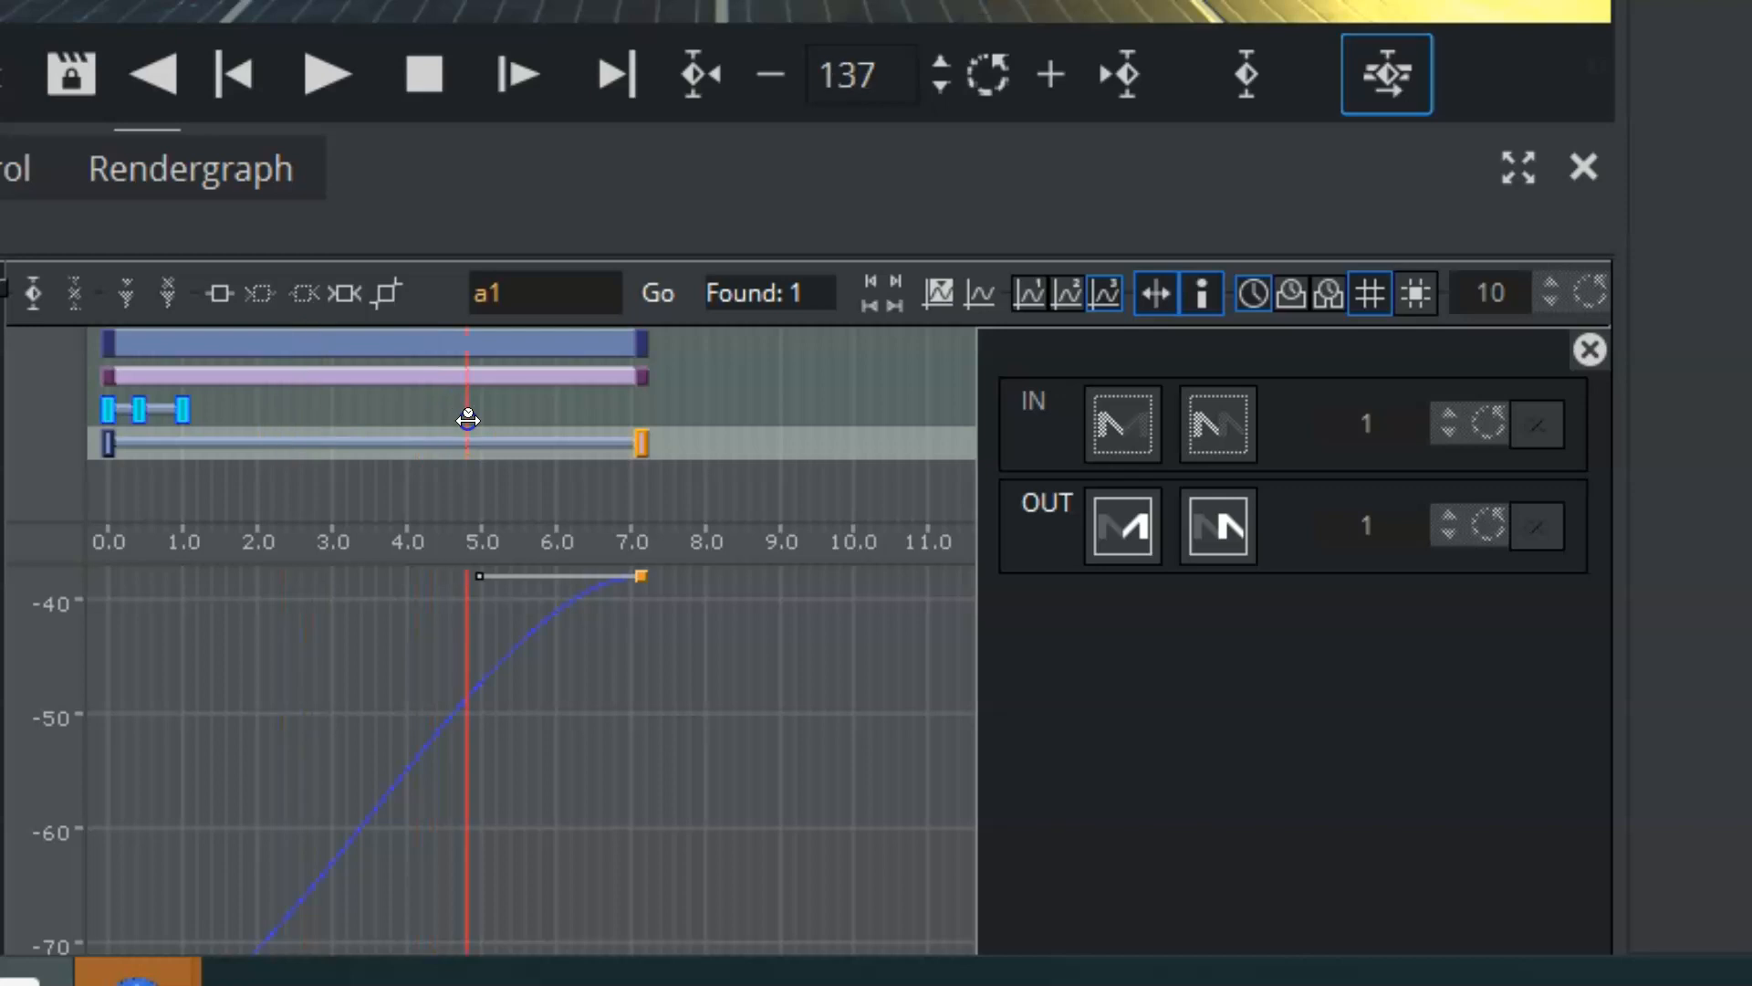
{"action": "left_click", "coordinate": [326, 74]}
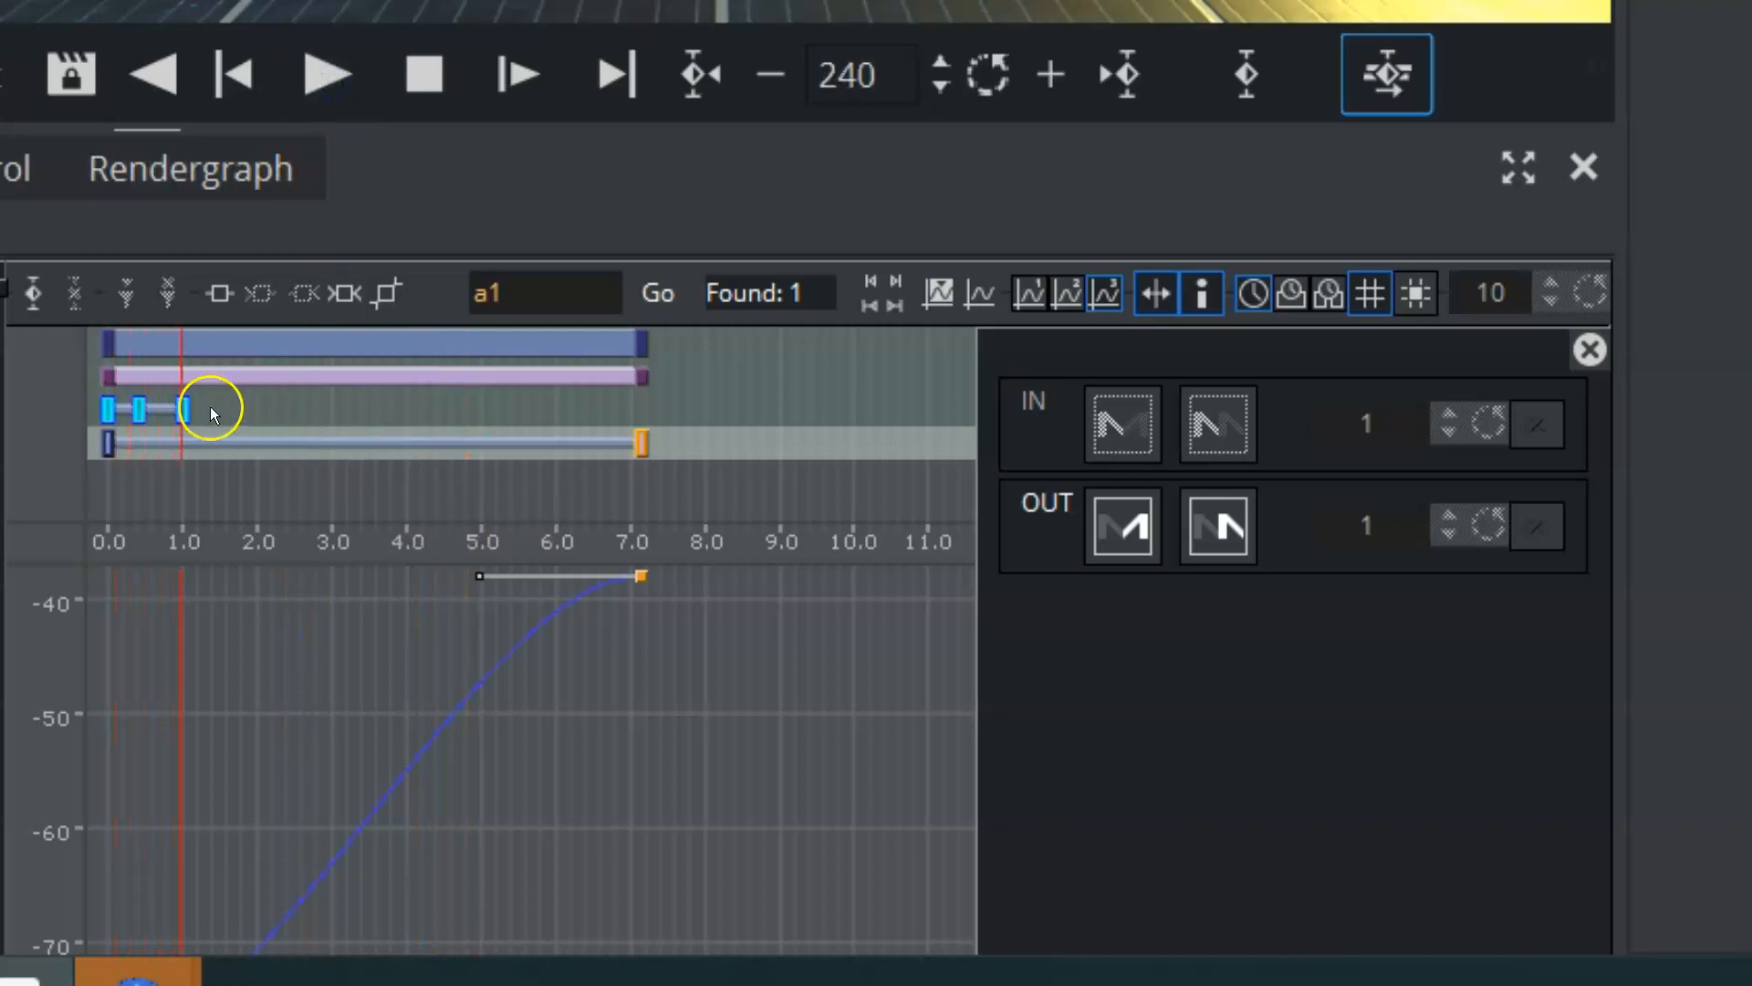
{"action": "left_click", "coordinate": [1154, 296]}
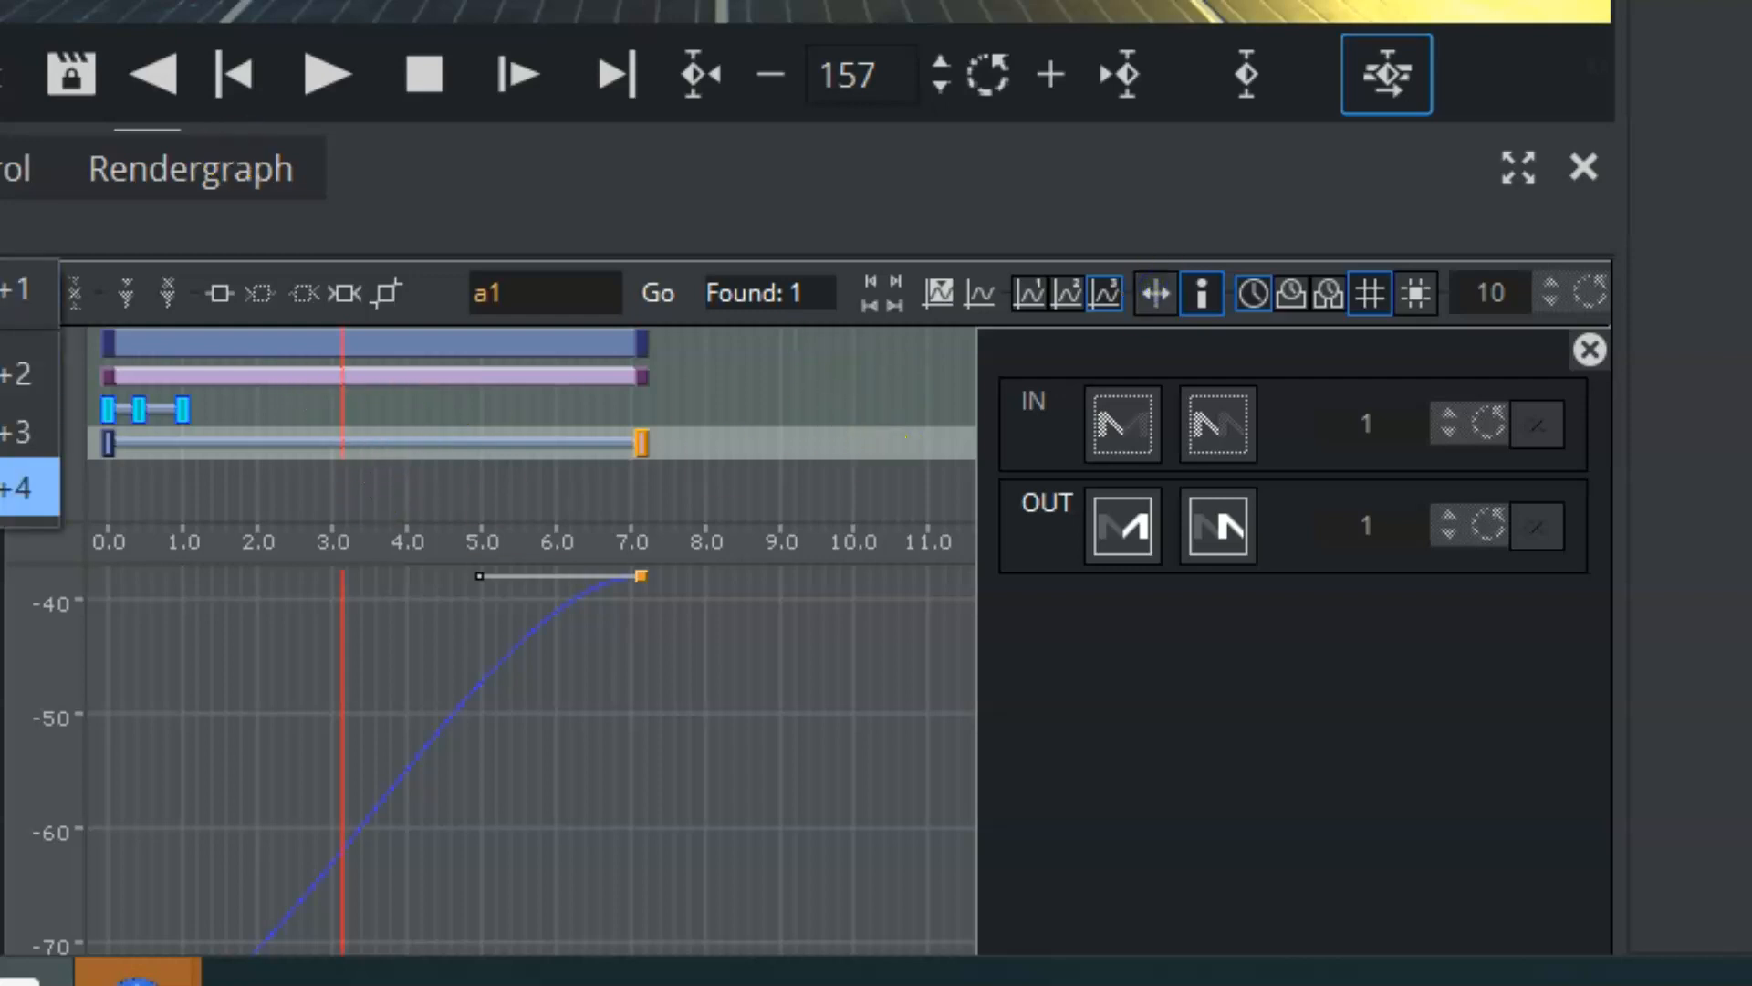
- Check the tooltips on the first and last Rotation keyframes and turn the tooltip display off
{"action": "left_click", "coordinate": [1199, 292]}
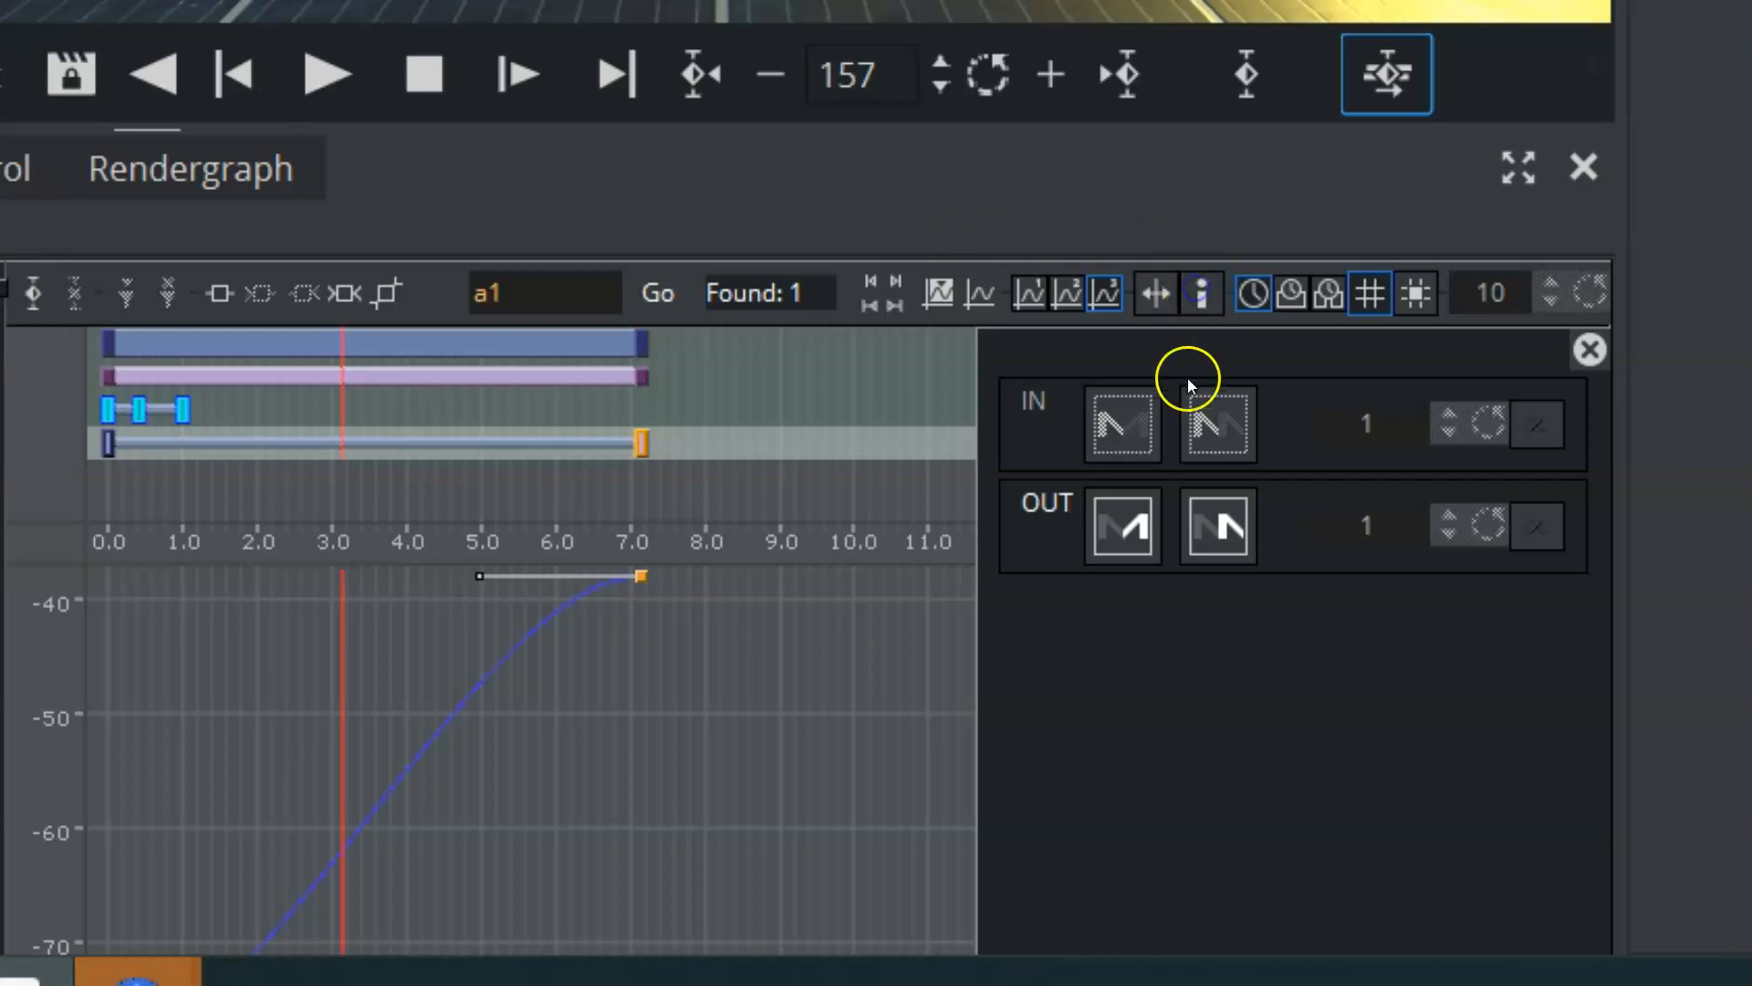
{"action": "left_click", "coordinate": [1198, 293]}
{"action": "left_click", "coordinate": [1199, 293]}
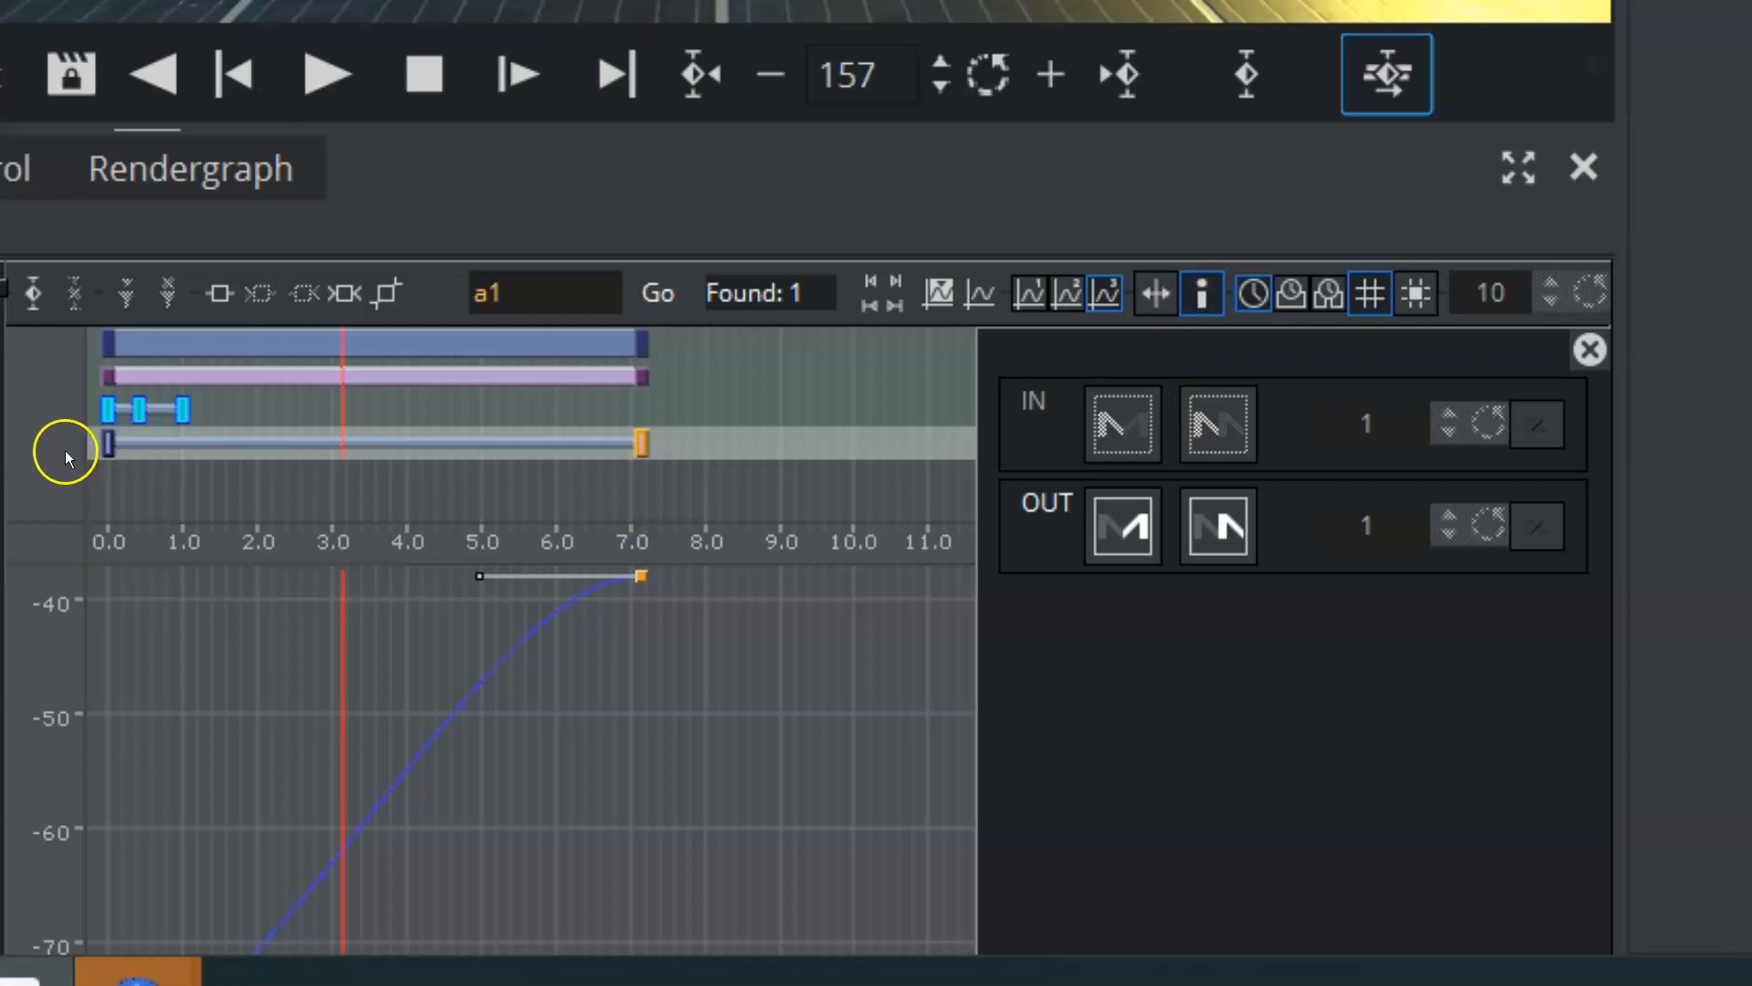
{"action": "mouse_move", "coordinate": [108, 443]}
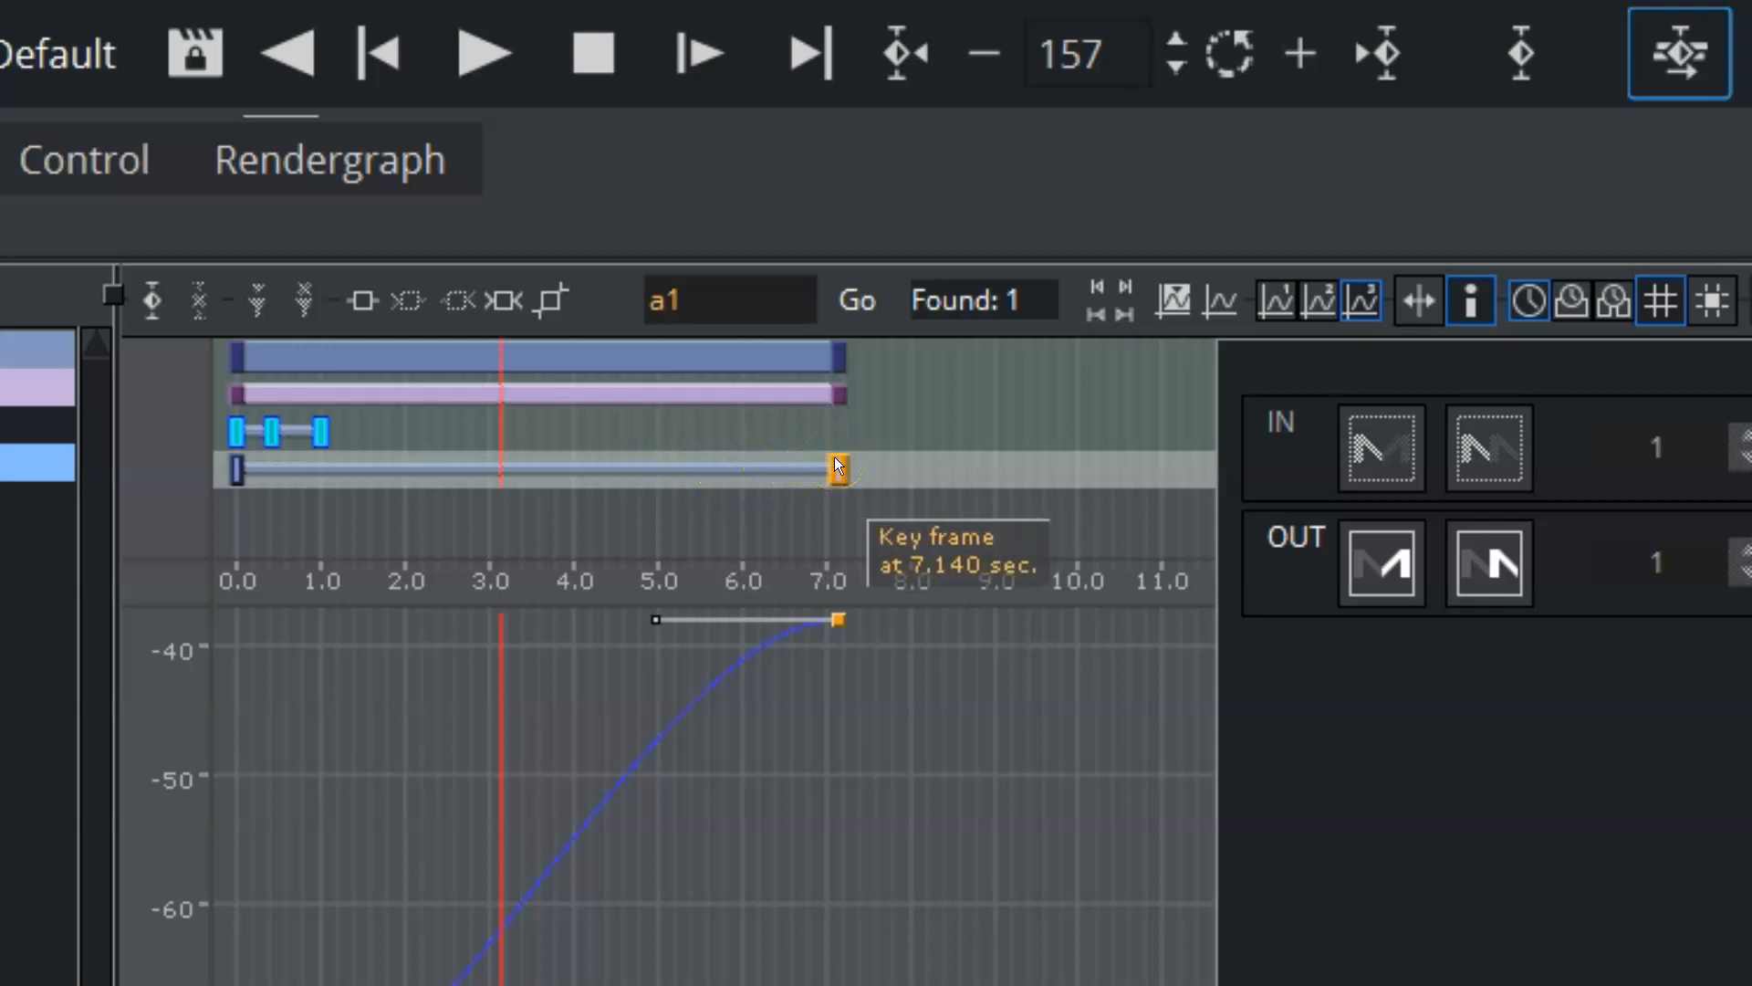
{"action": "left_click", "coordinate": [877, 457]}
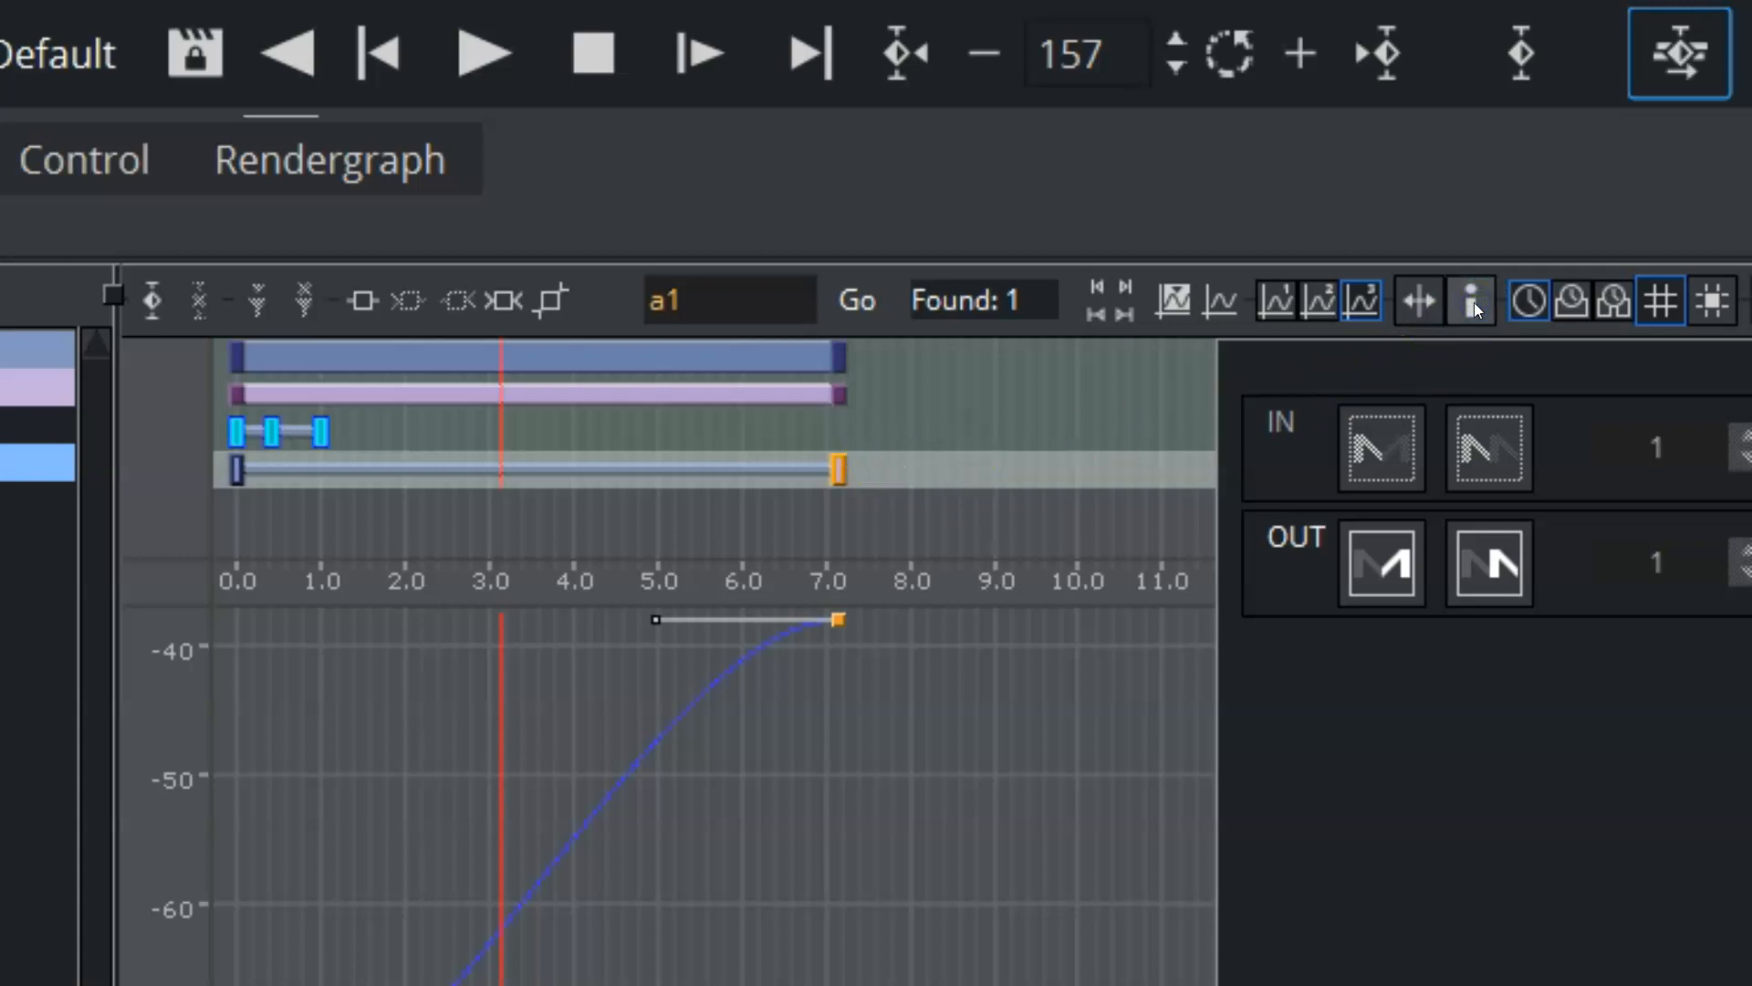
- Enlarge the dopesheet area and try the timeline units in frames and fields, returning to seconds
{"action": "left_click", "coordinate": [1527, 301]}
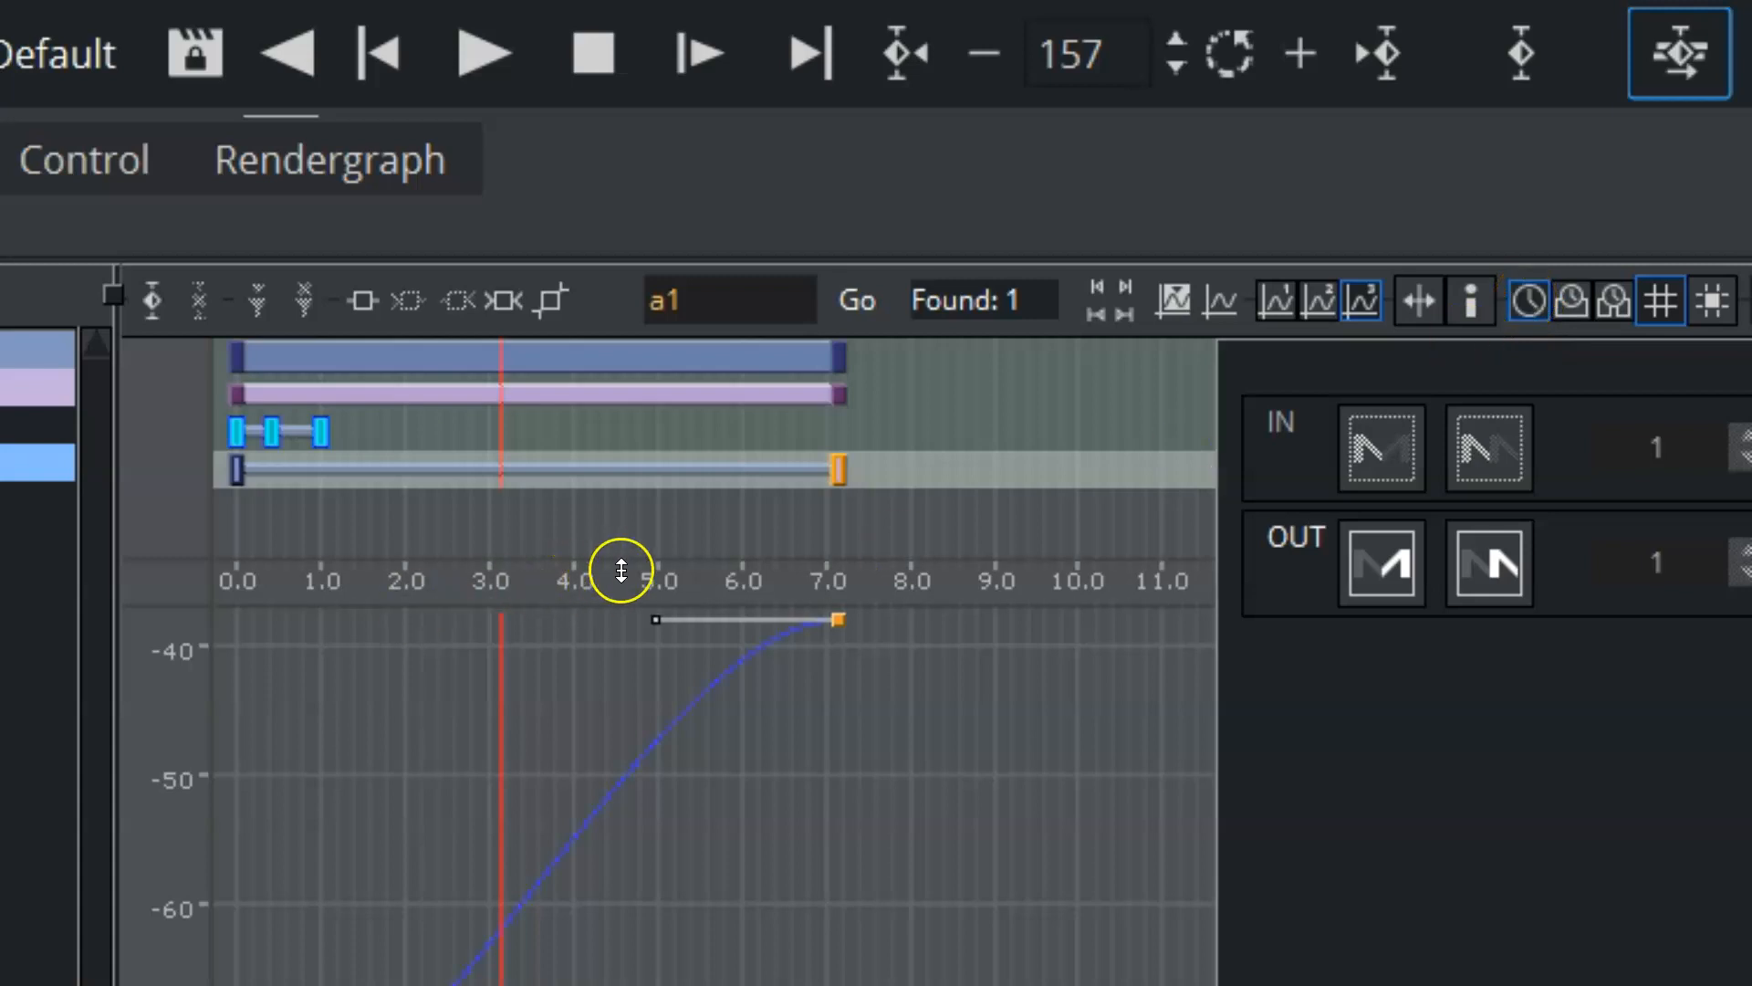
{"action": "left_click_drag", "start_coordinate": [621, 570], "coordinate": [600, 730]}
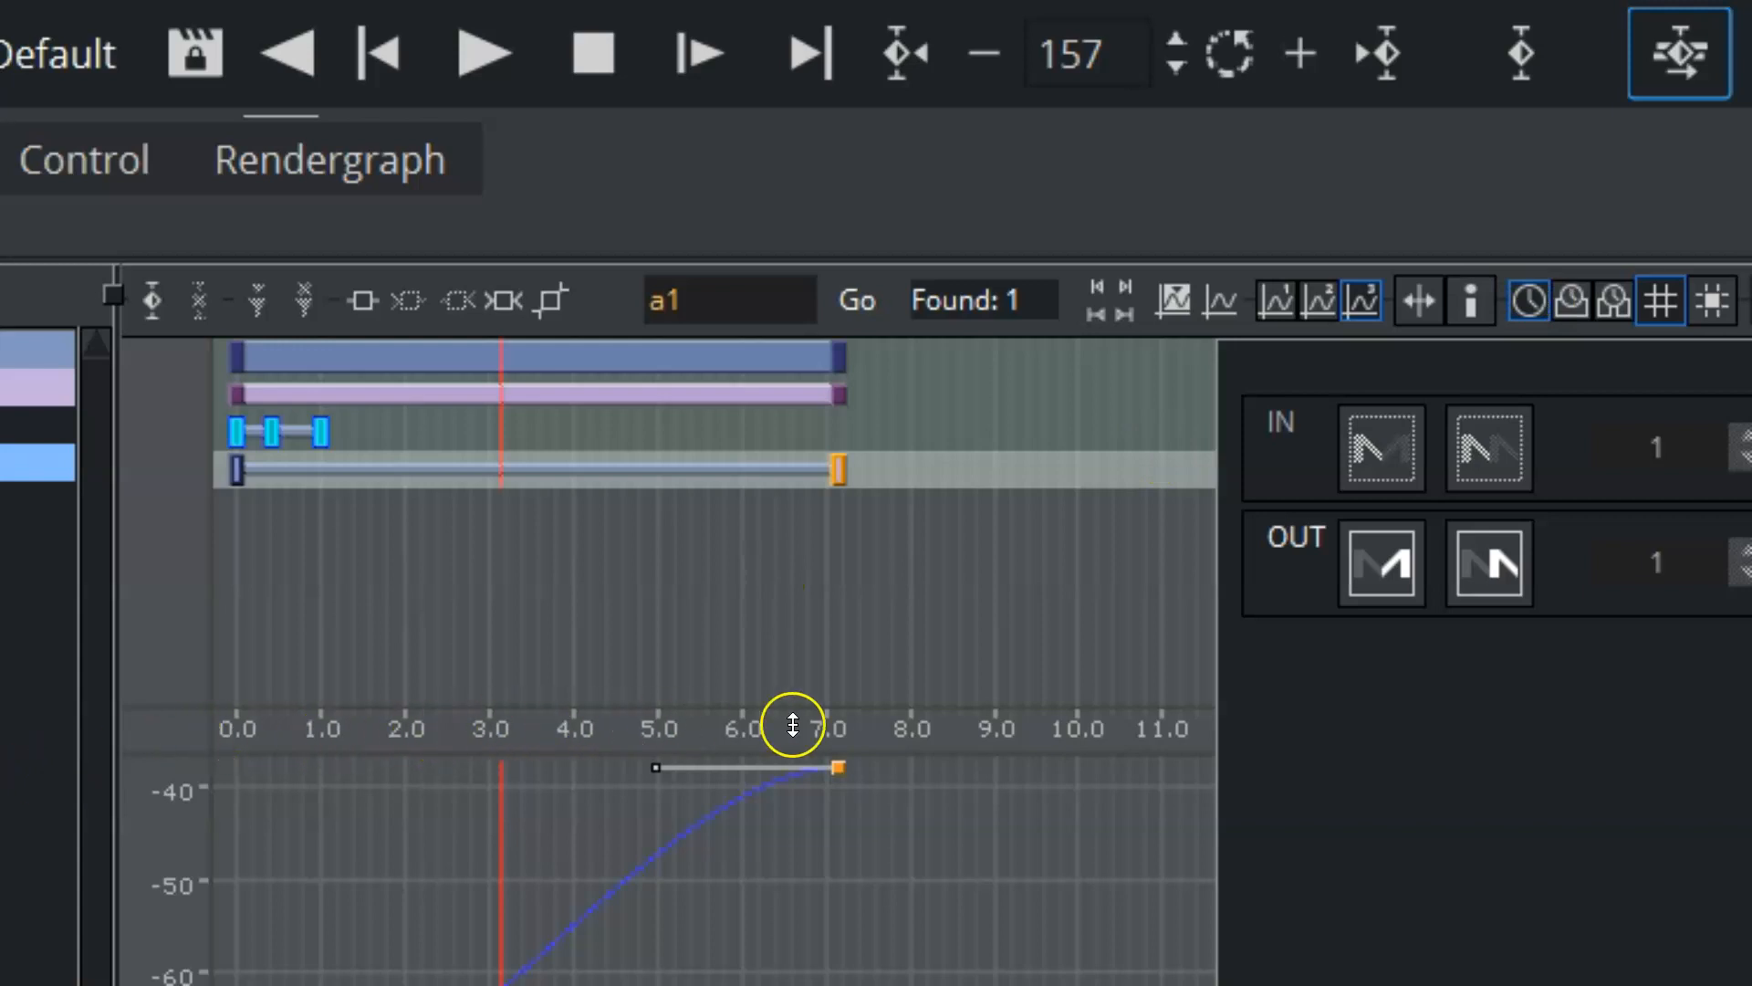
{"action": "left_click", "coordinate": [1573, 301]}
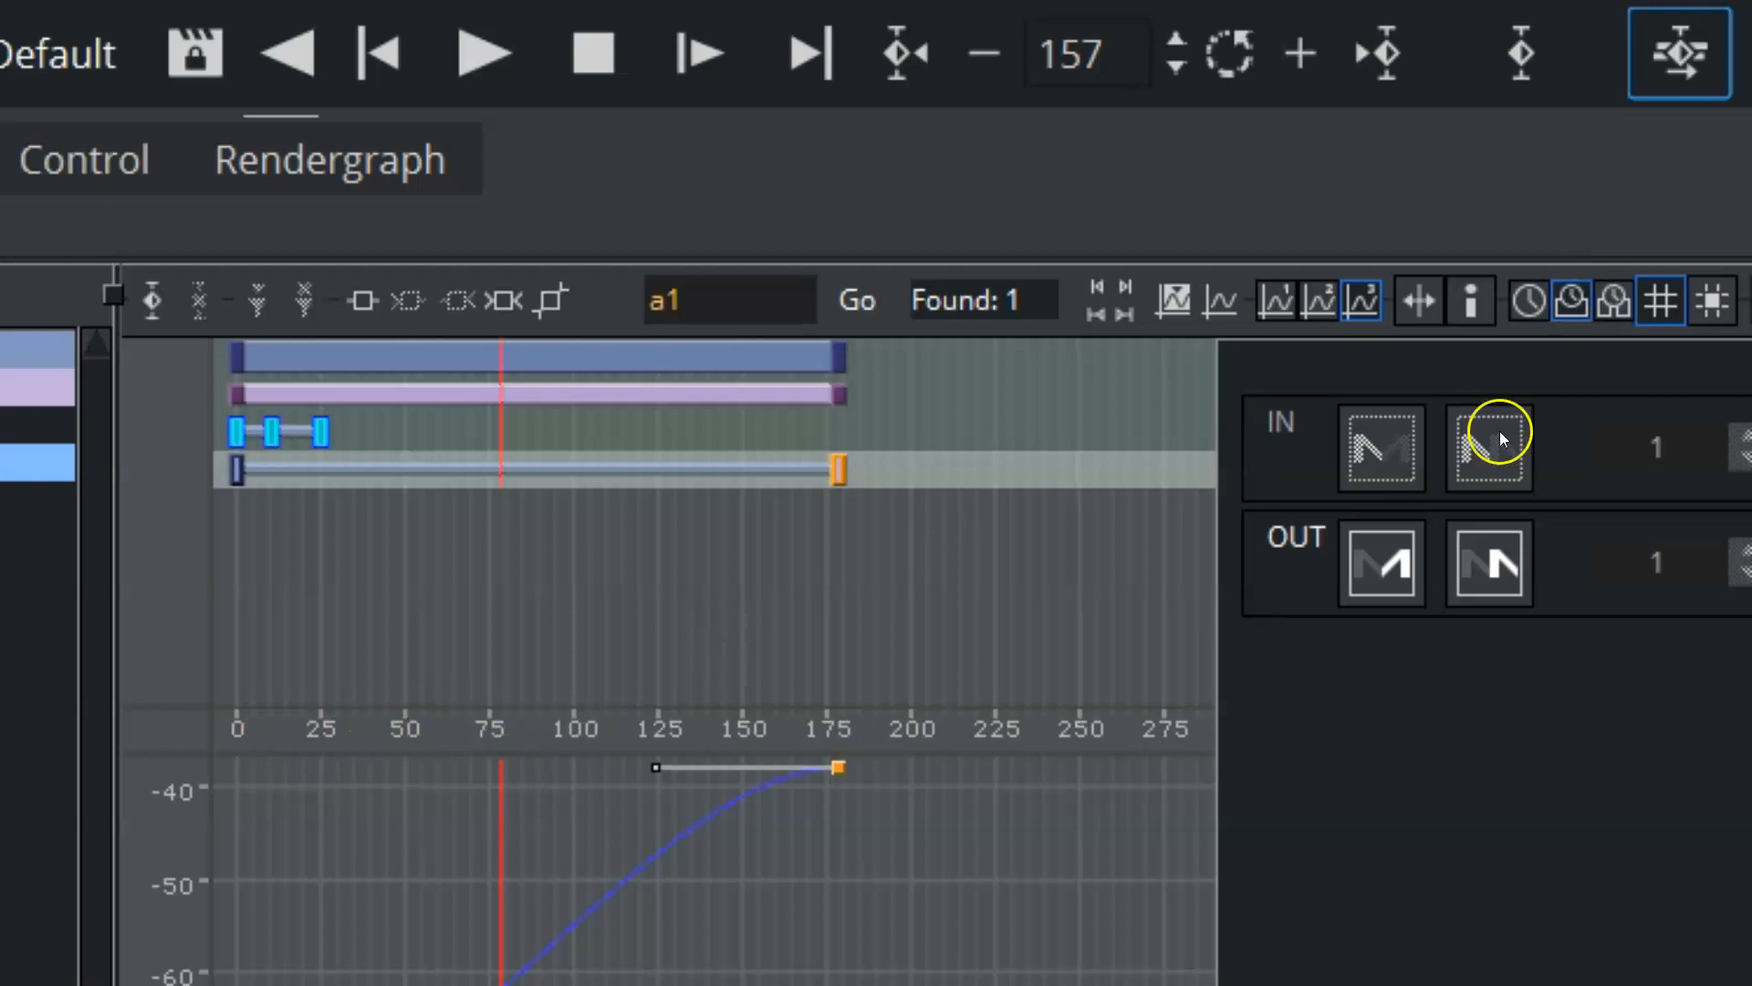
{"action": "left_click", "coordinate": [1612, 305]}
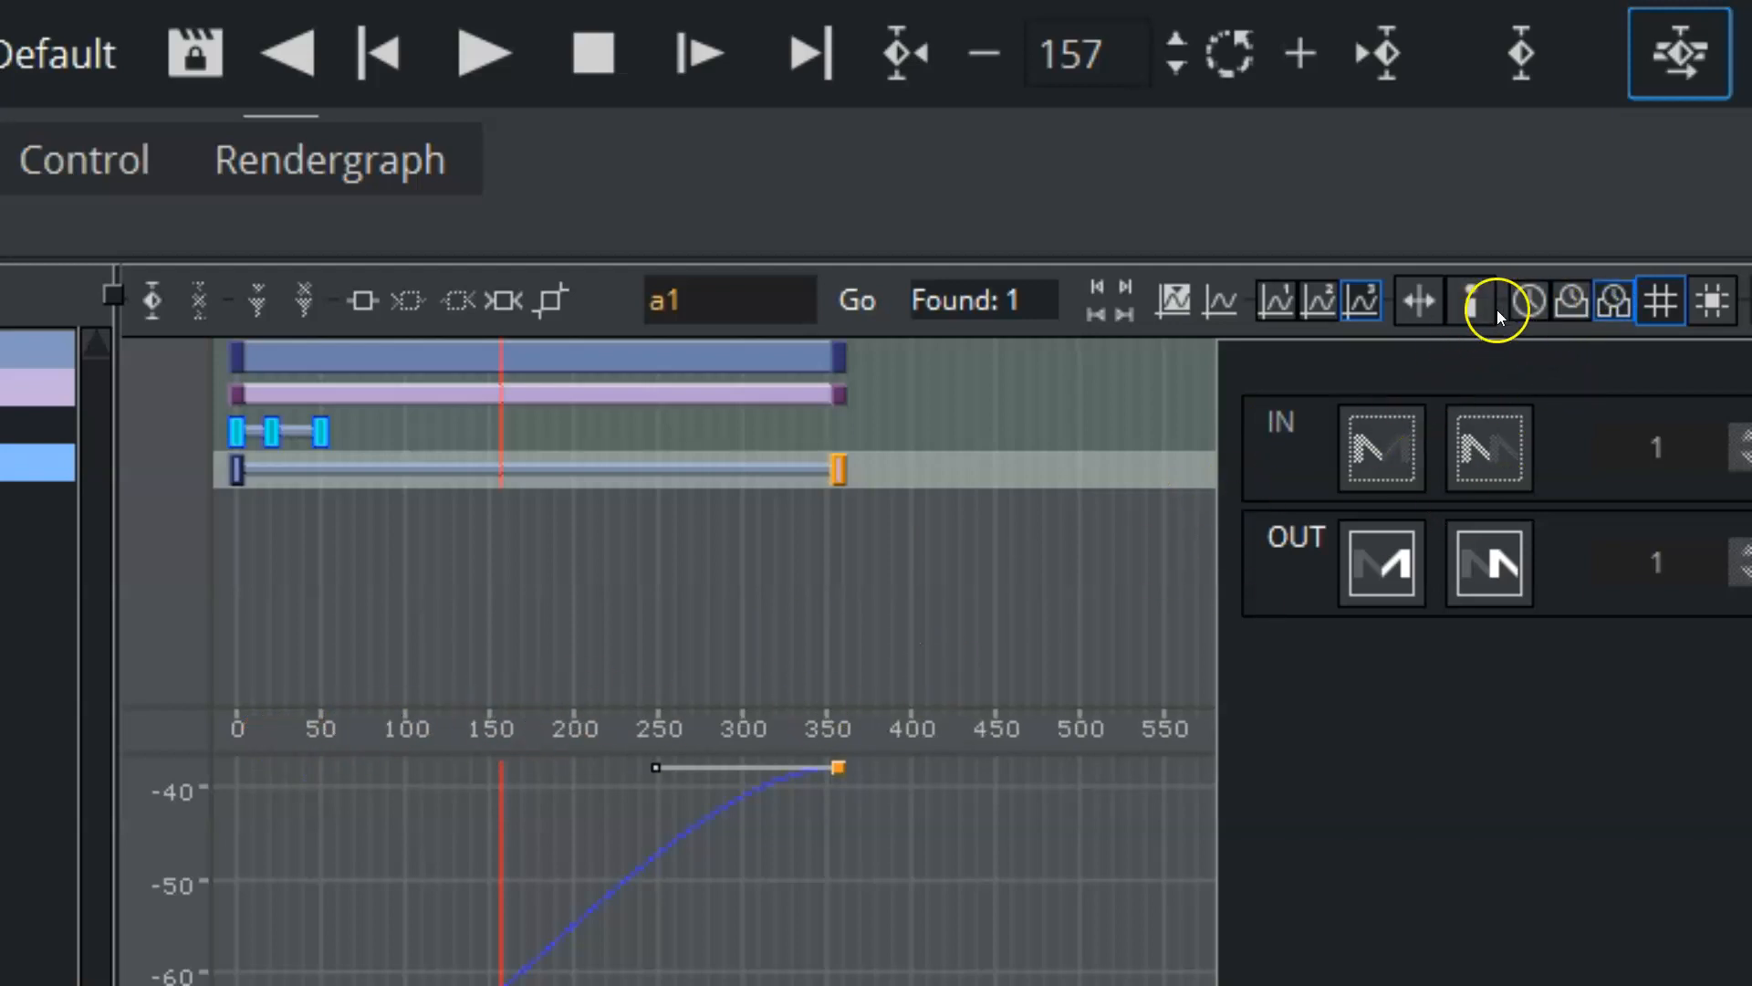
{"action": "left_click", "coordinate": [1528, 300]}
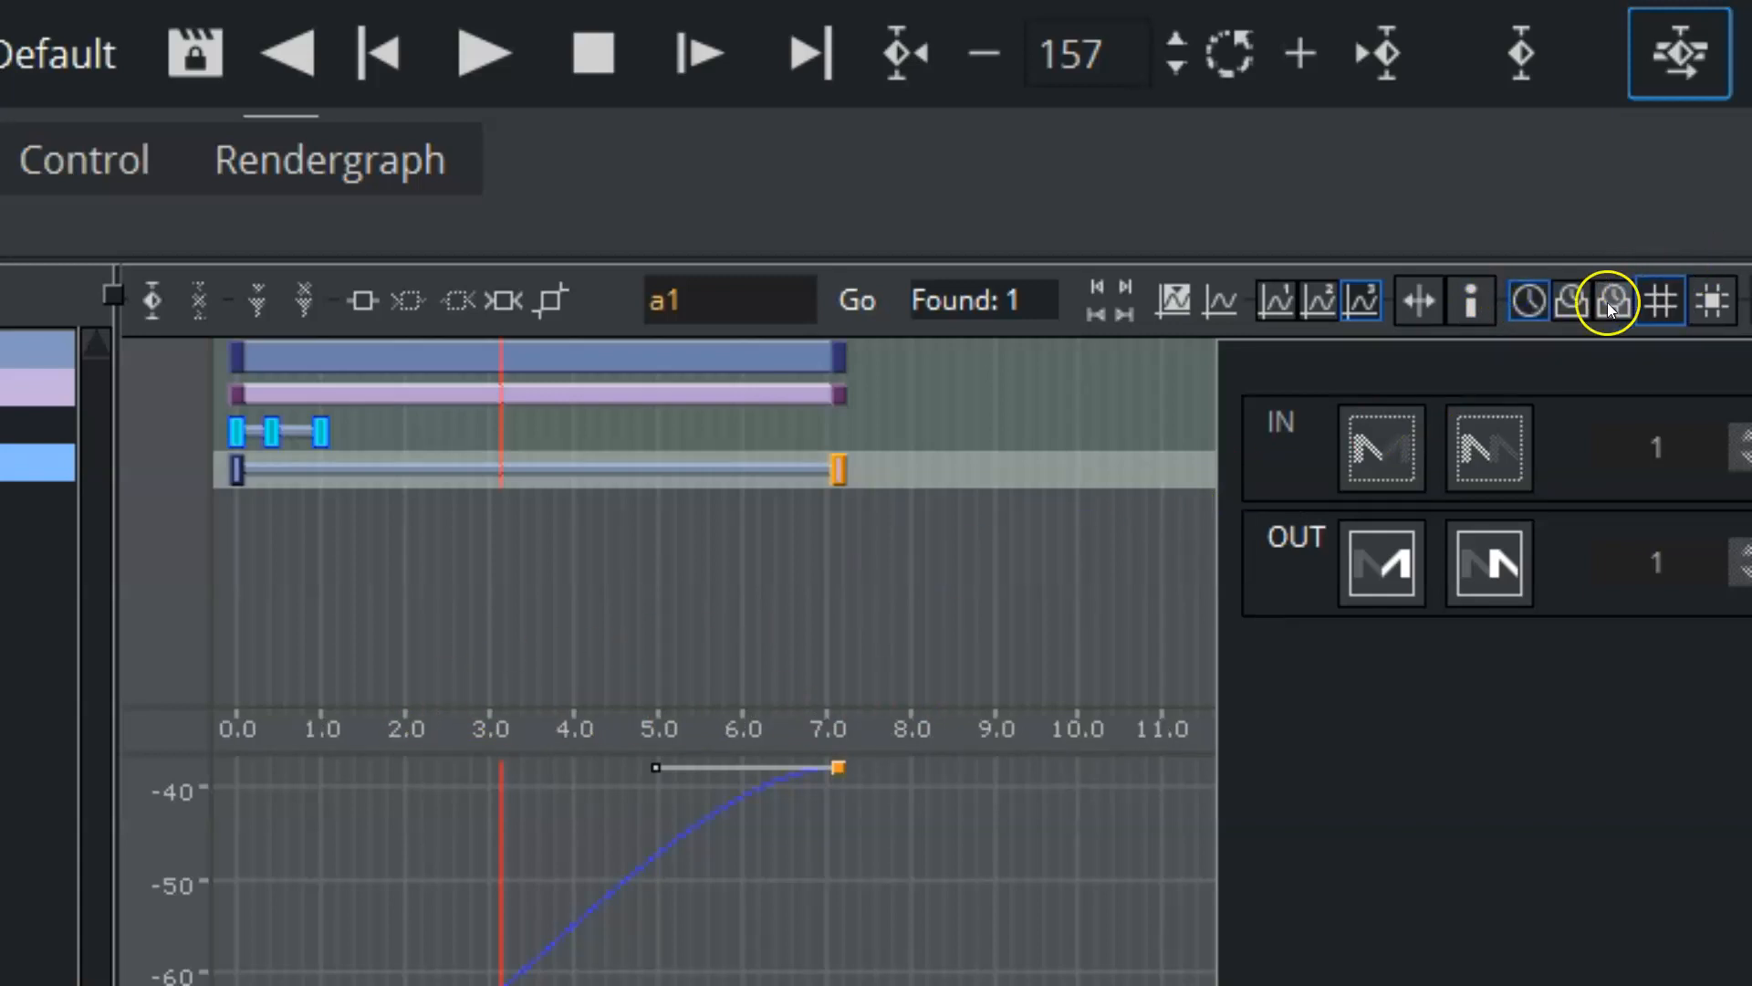
- Hide and restore the timeline grid, and examine its subdivisions at a closer scale
{"action": "left_click", "coordinate": [1657, 300]}
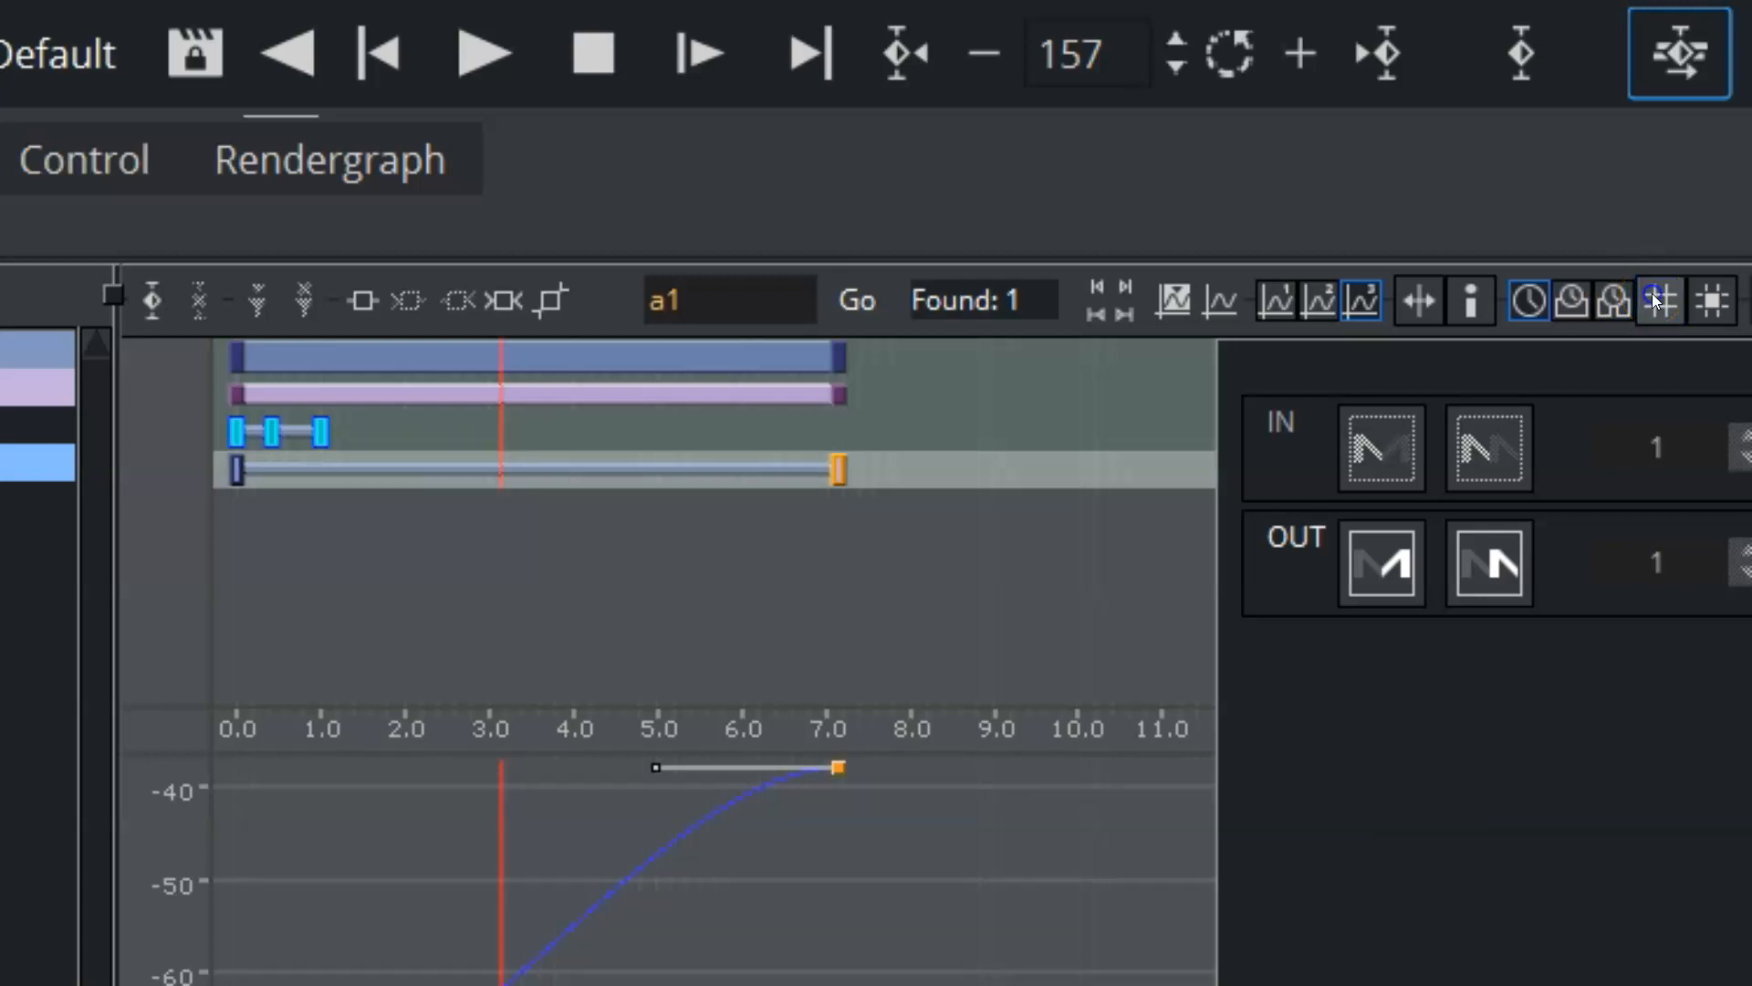
{"action": "left_click", "coordinate": [1657, 300]}
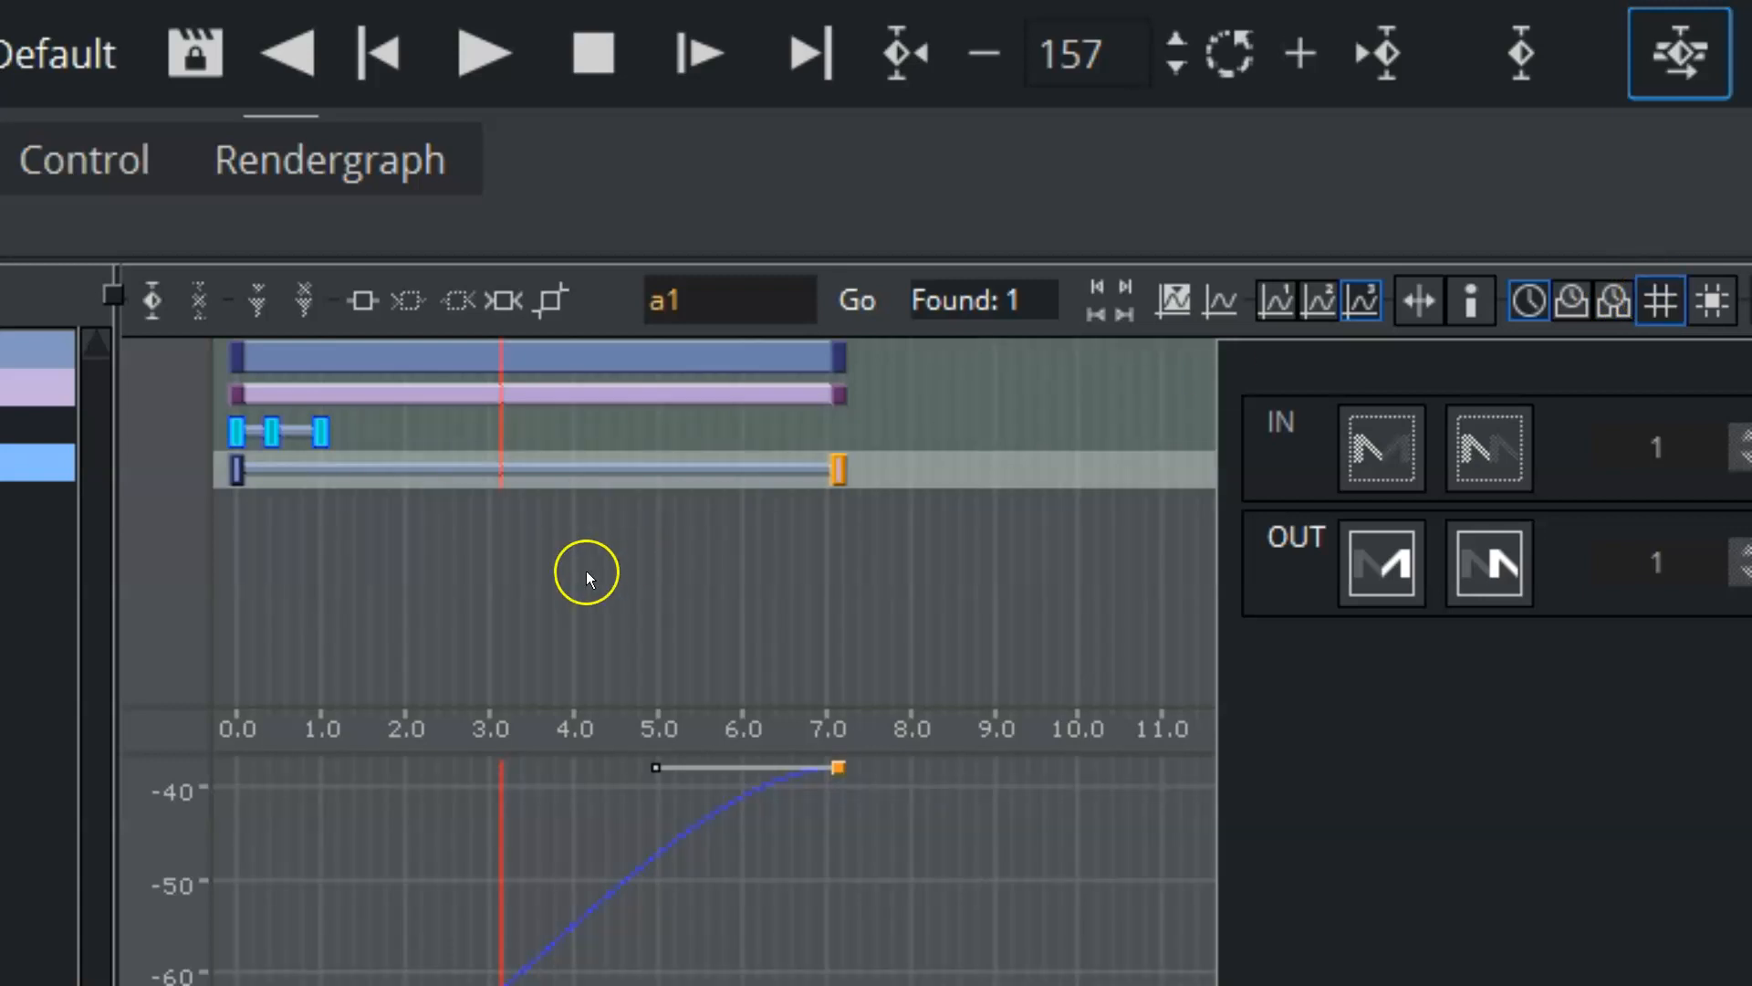
{"action": "scroll", "coordinate": [587, 571], "scroll_direction": "up", "scroll_amount": 5, "text": "ctrl"}
{"action": "scroll", "coordinate": [587, 571], "scroll_direction": "up", "scroll_amount": 3, "text": "ctrl"}
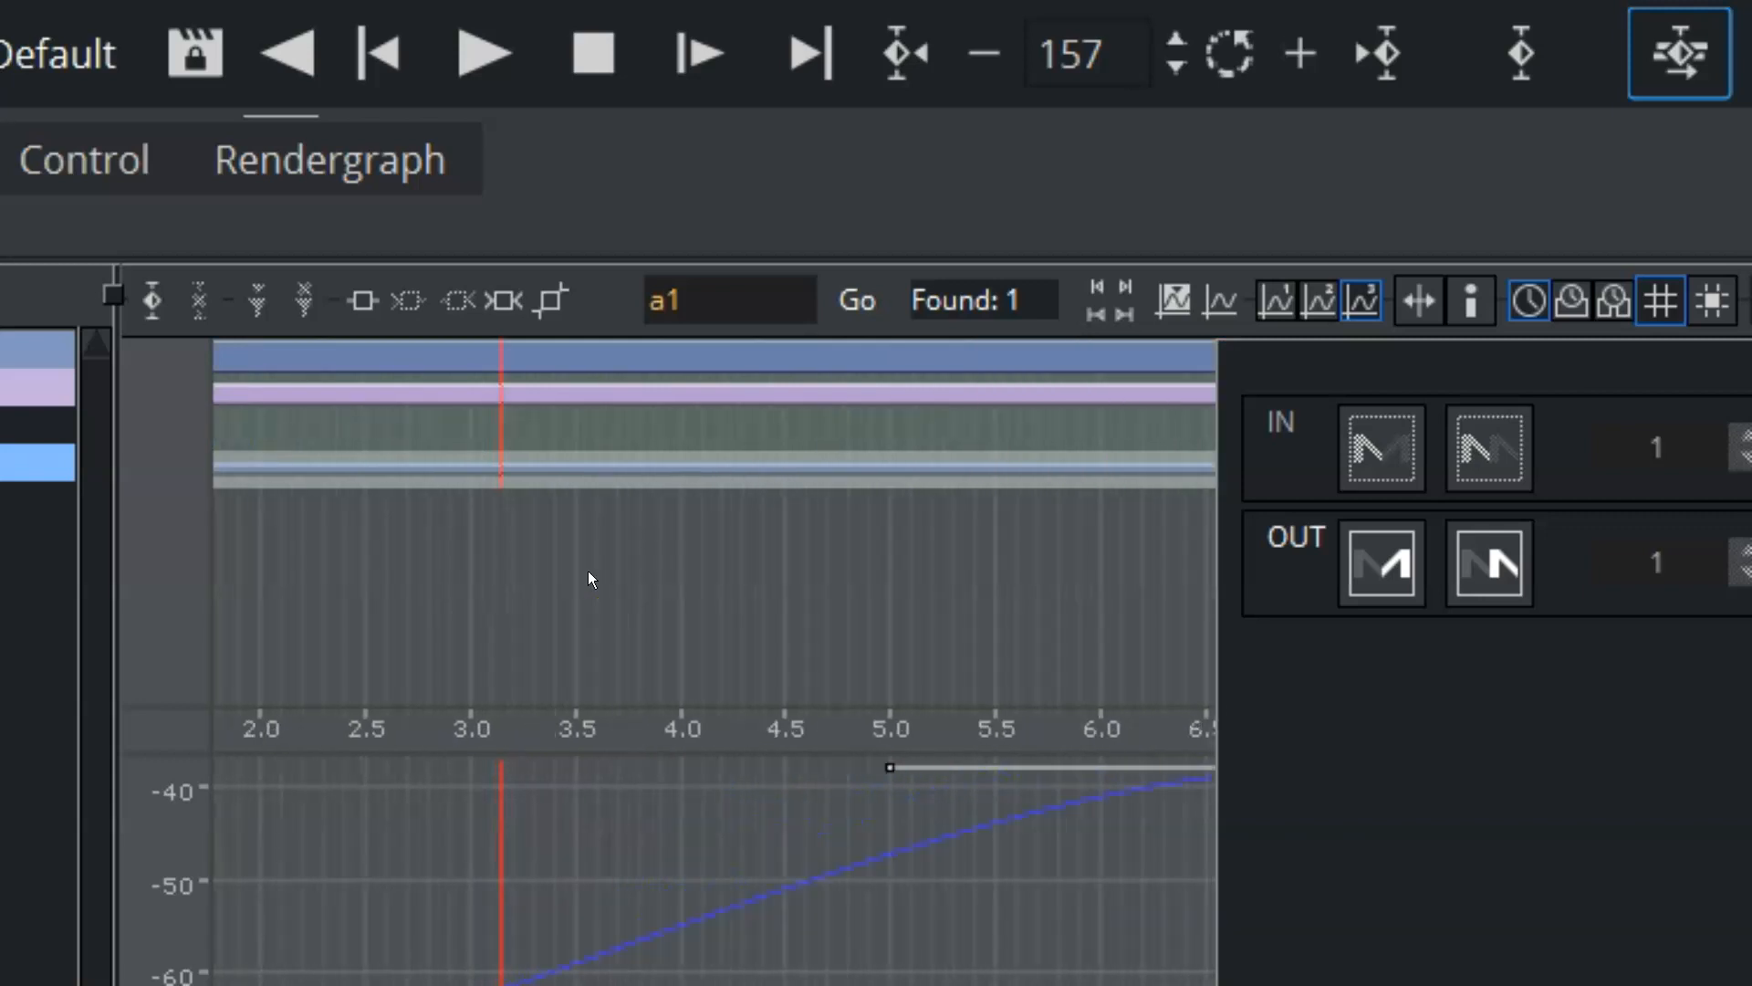
- Turn on snapping to the grid and move the last Rotation keyframe to field 320
{"action": "left_click", "coordinate": [1712, 304]}
{"action": "scroll", "coordinate": [587, 571], "scroll_direction": "down", "scroll_amount": 3, "text": "ctrl"}
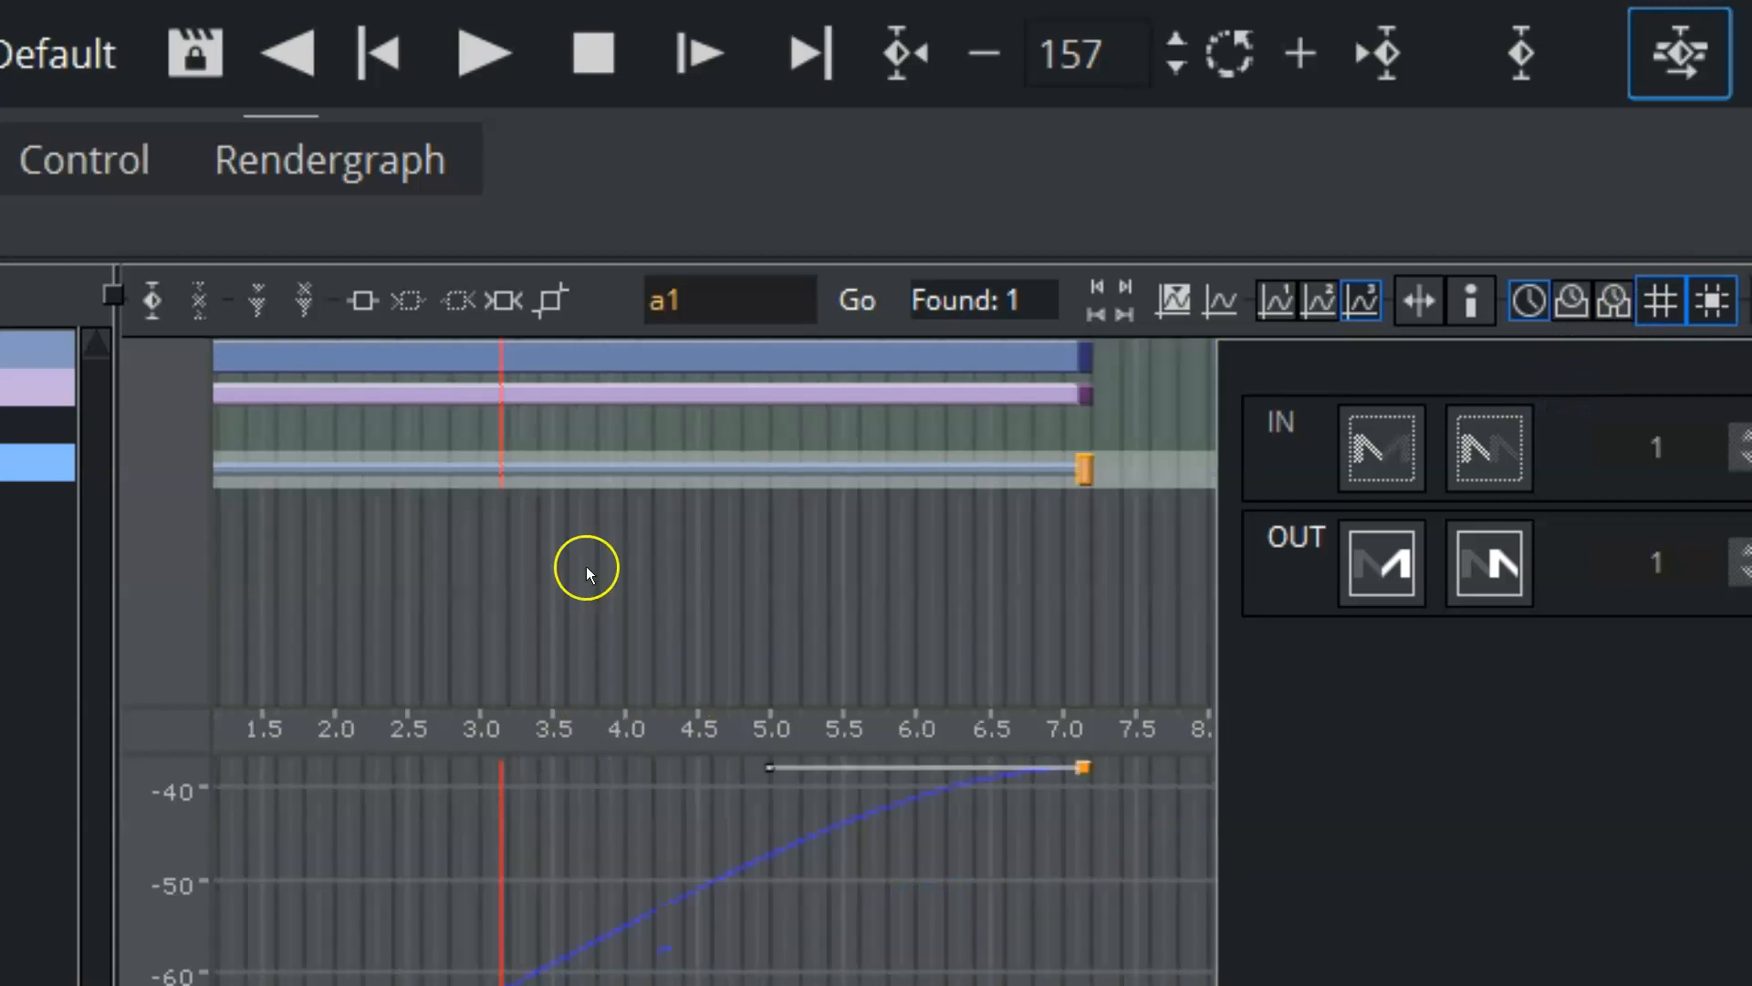
{"action": "scroll", "coordinate": [587, 569], "scroll_direction": "down", "scroll_amount": 2, "text": "ctrl"}
{"action": "scroll", "coordinate": [821, 571], "scroll_direction": "up", "scroll_amount": 3, "text": "ctrl"}
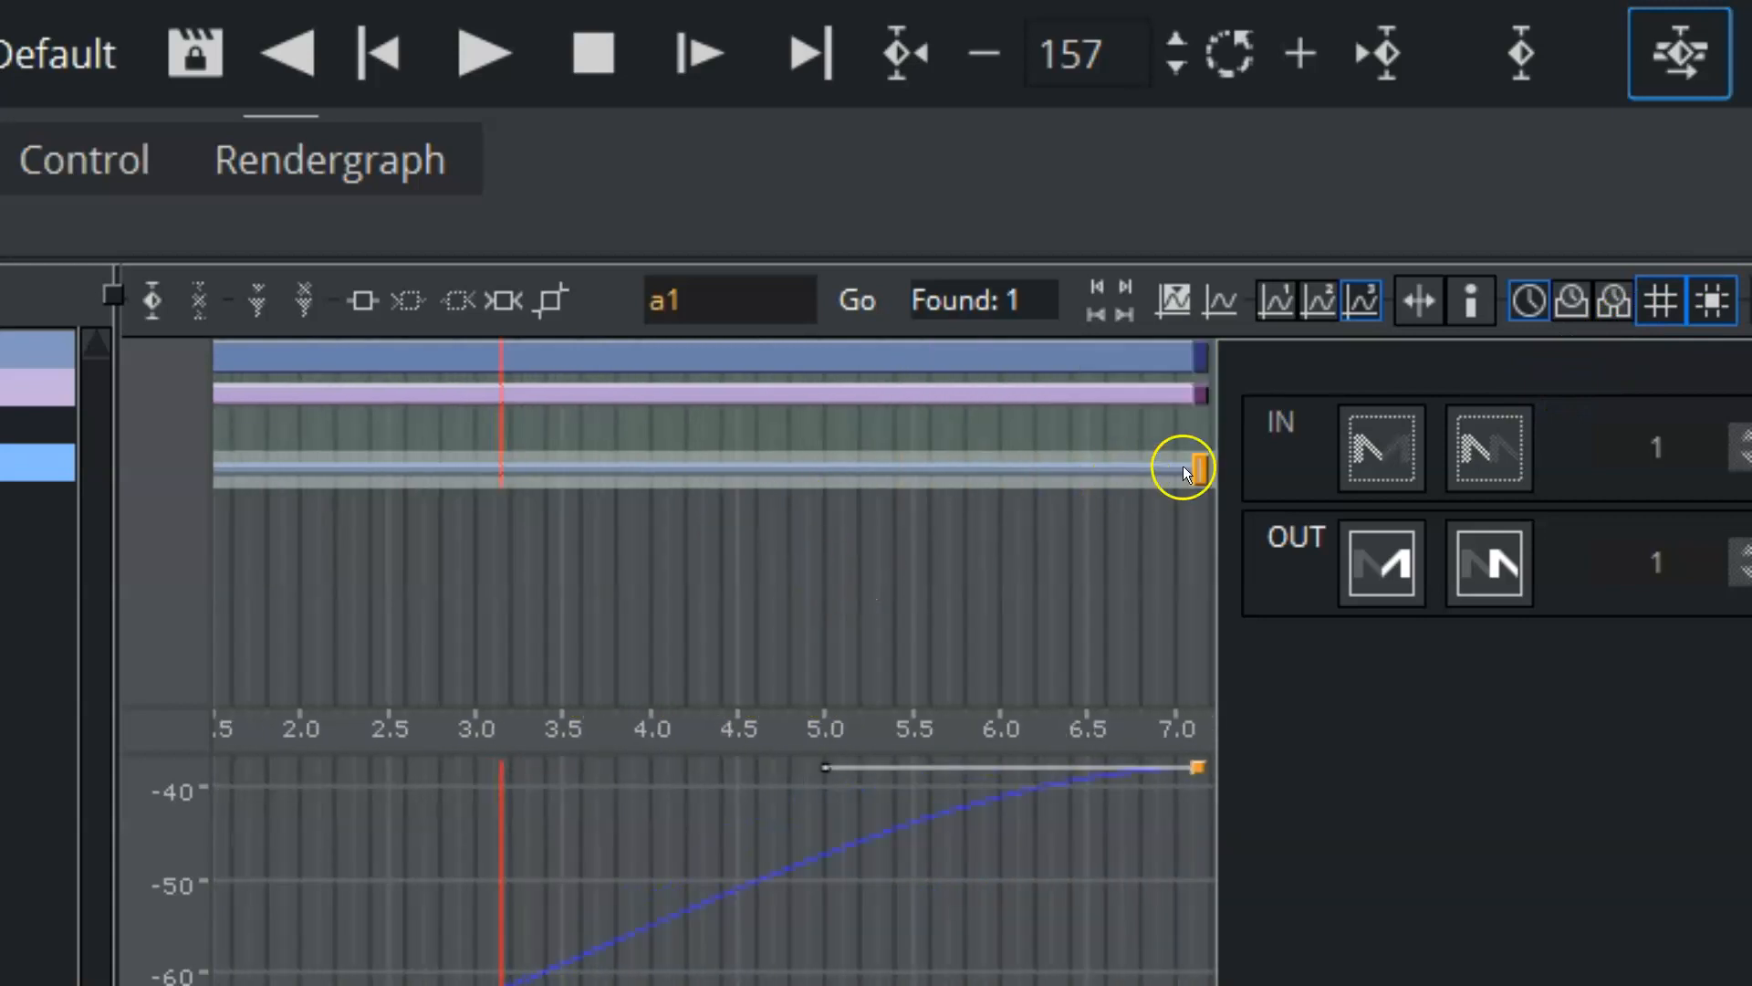
{"action": "left_click_drag", "start_coordinate": [1196, 466], "coordinate": [1084, 478]}
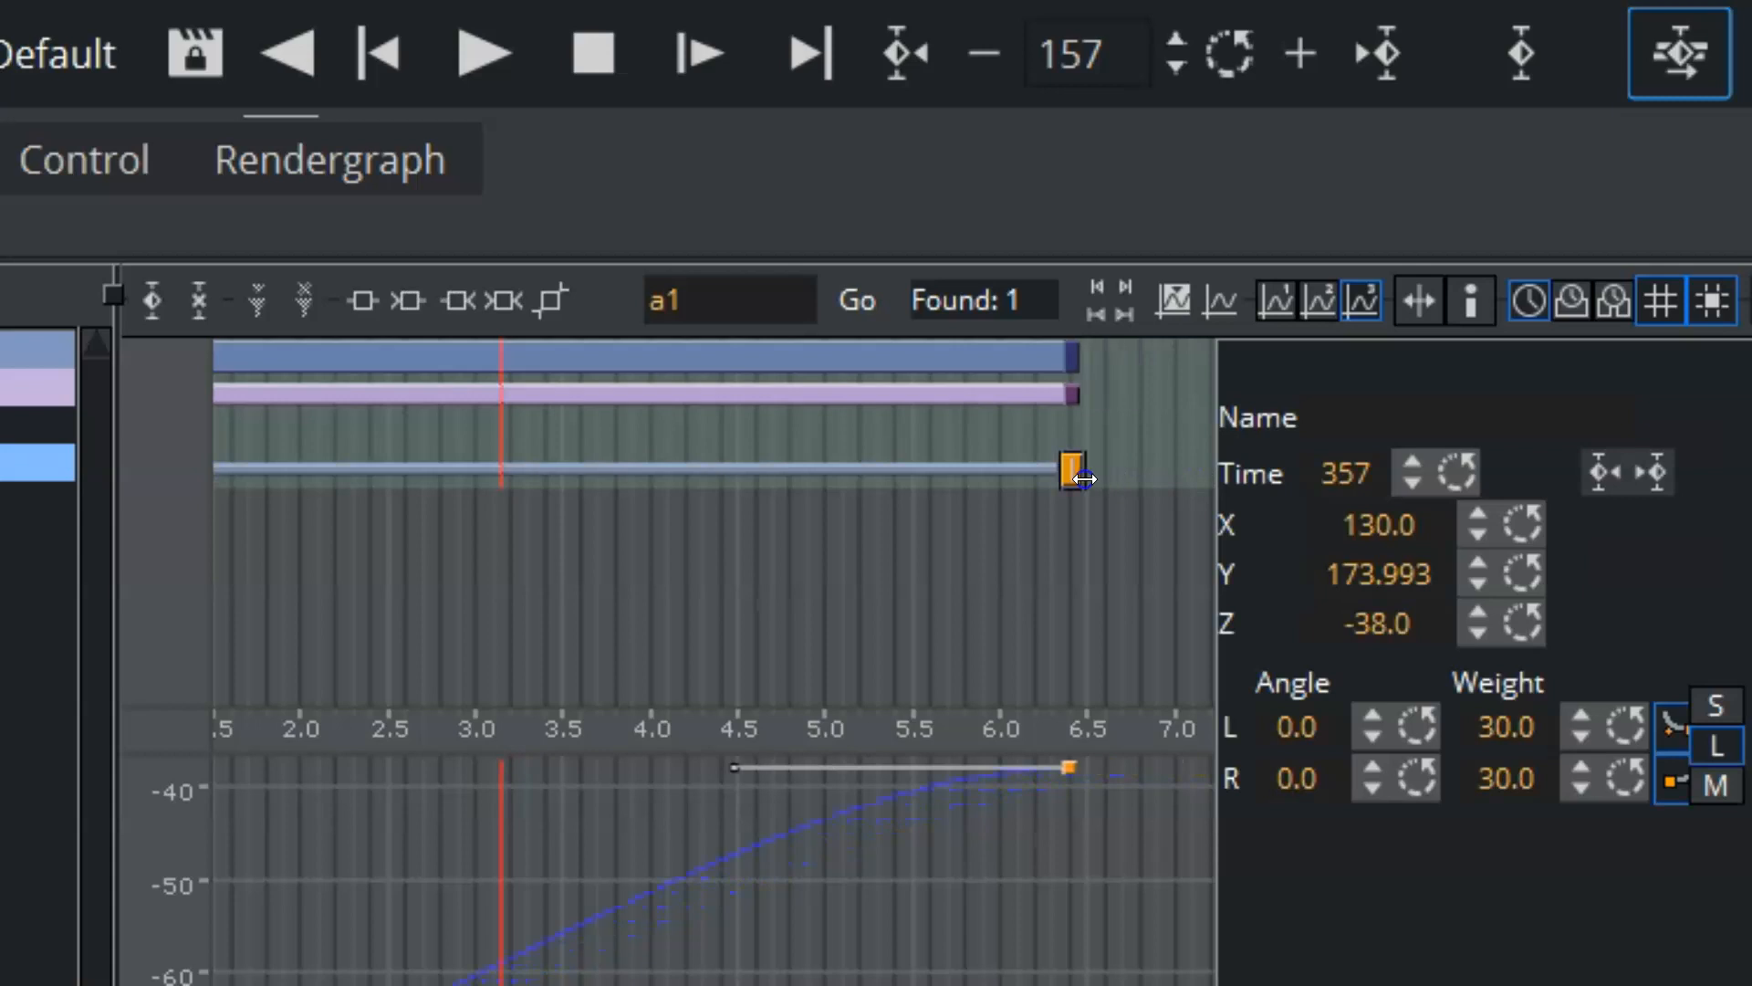
- Set the grid snap interval to 20 and try the last Rotation keyframe at 6.0 seconds, returning it to field 320
{"action": "left_click", "coordinate": [1706, 298]}
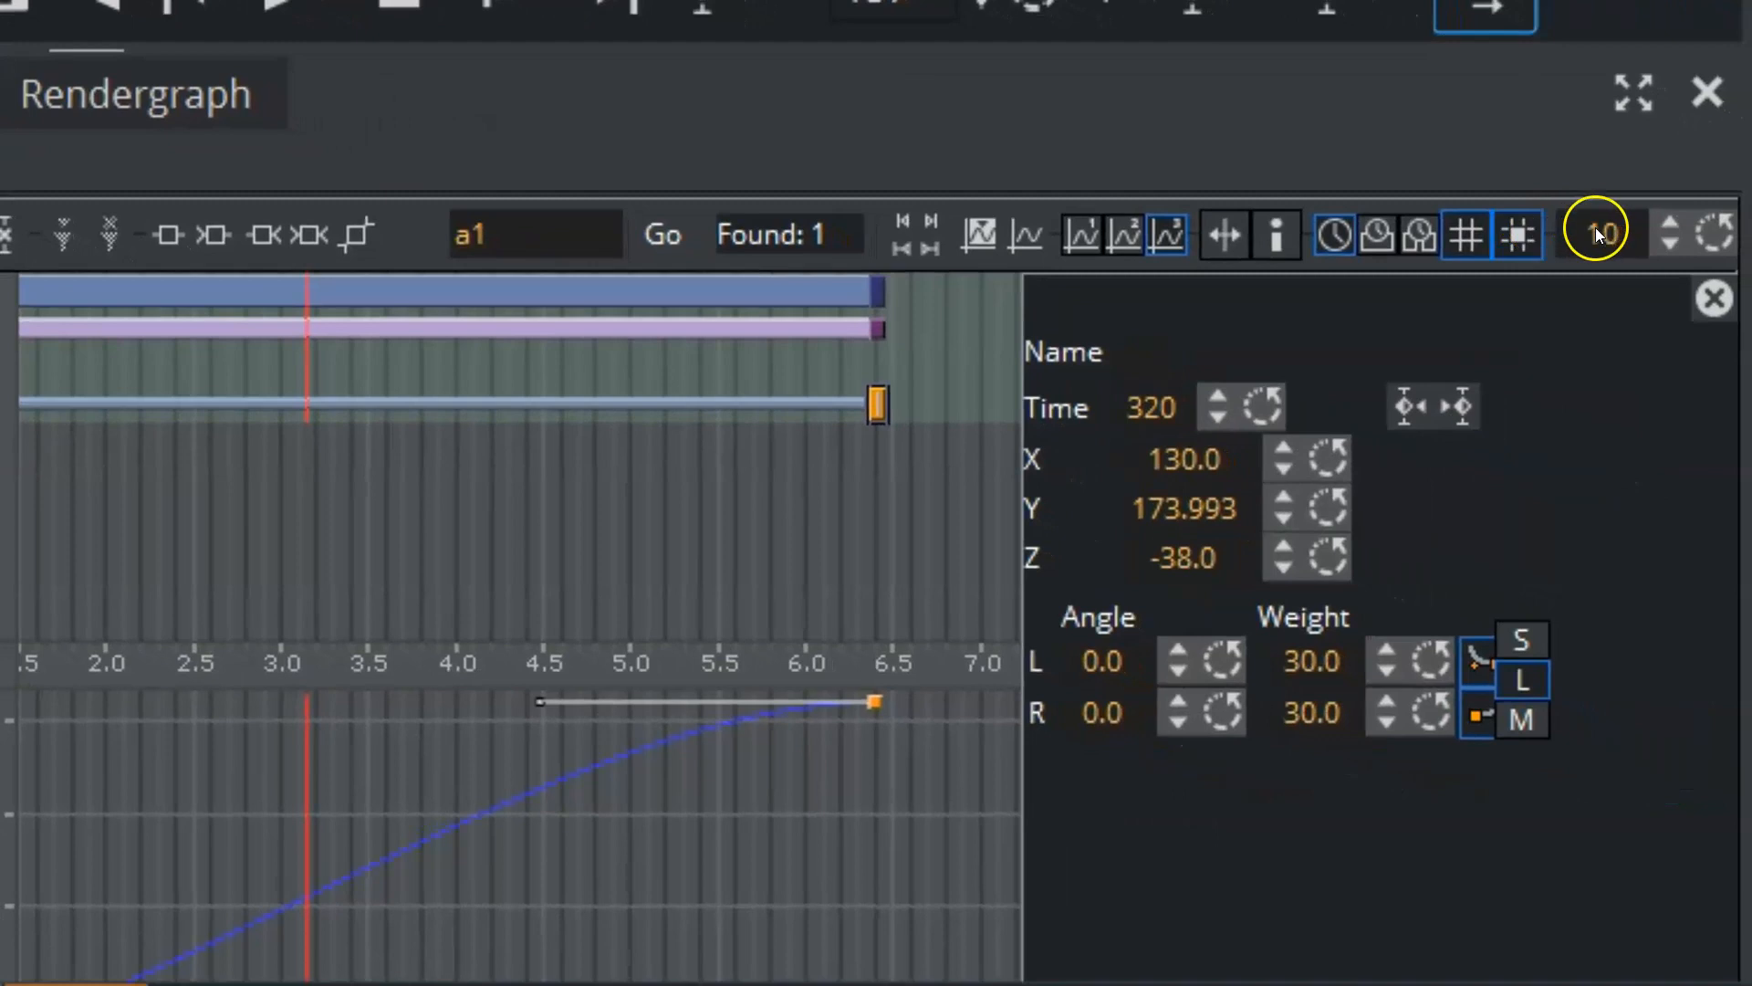
{"action": "left_click", "coordinate": [1669, 219]}
{"action": "left_click", "coordinate": [1669, 219]}
{"action": "left_click", "coordinate": [1669, 219]}
{"action": "left_click", "coordinate": [1669, 219]}
{"action": "left_click", "coordinate": [1668, 219]}
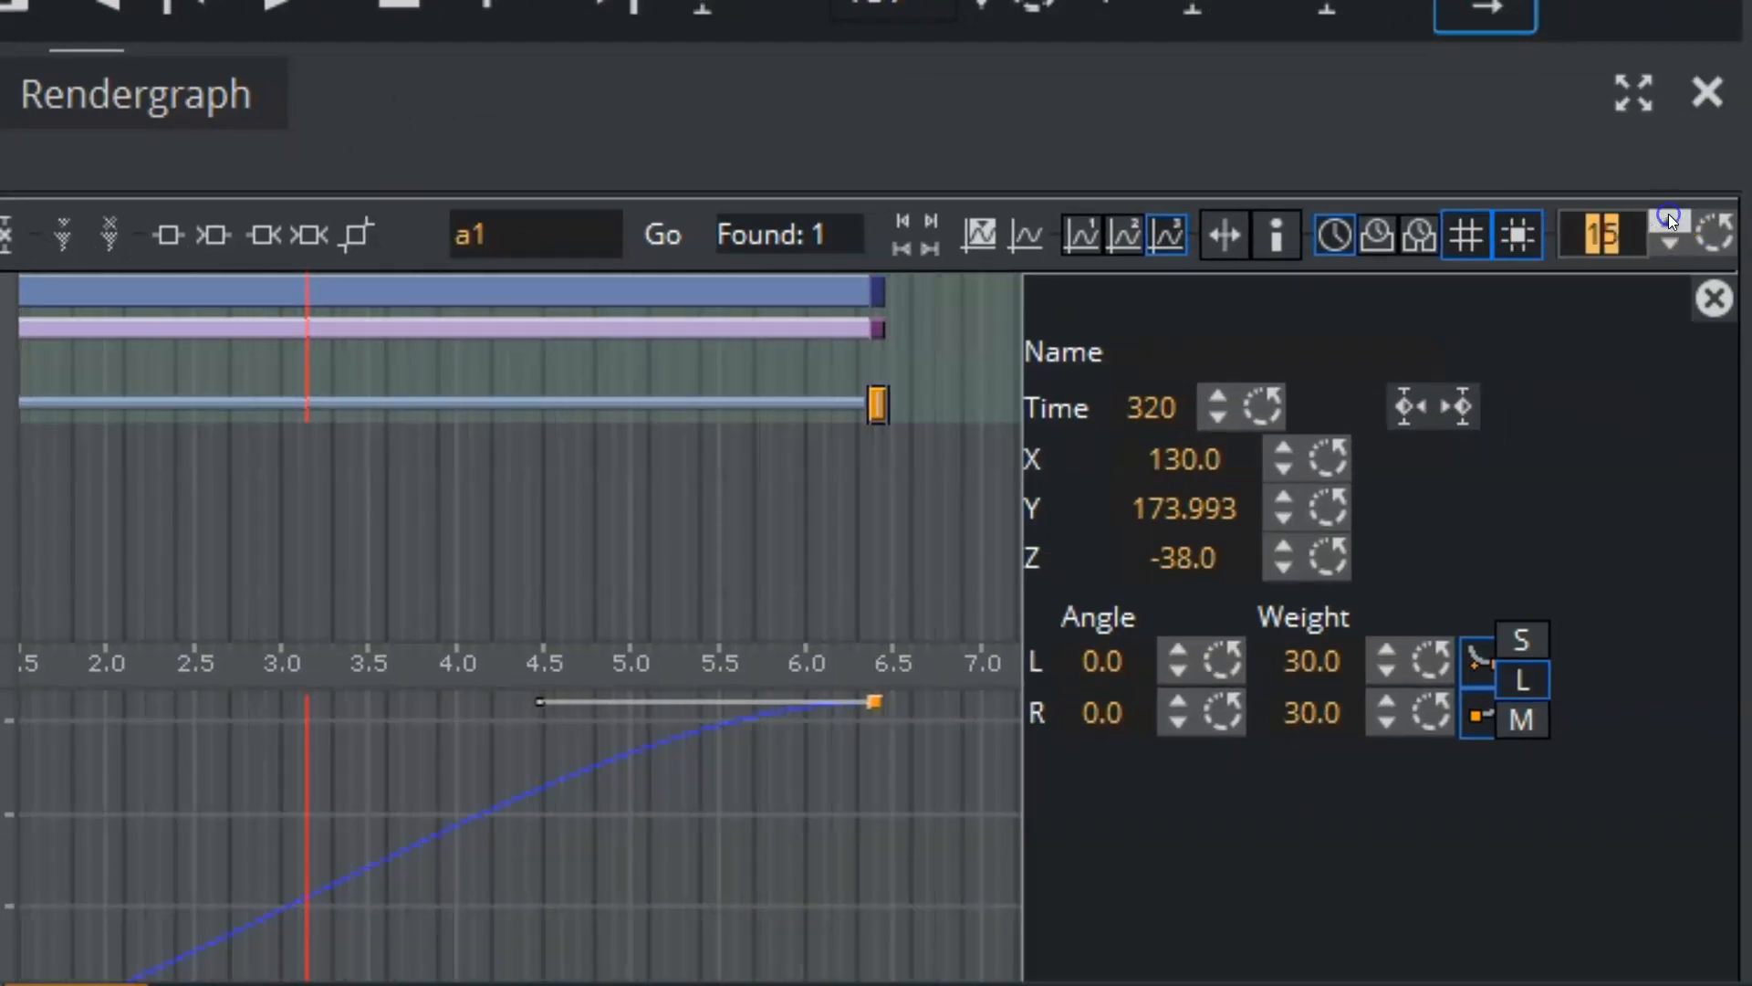
{"action": "left_click", "coordinate": [1668, 215]}
{"action": "left_click", "coordinate": [1669, 215]}
{"action": "left_click", "coordinate": [1668, 216]}
{"action": "left_click", "coordinate": [1668, 215]}
{"action": "left_click", "coordinate": [1668, 215]}
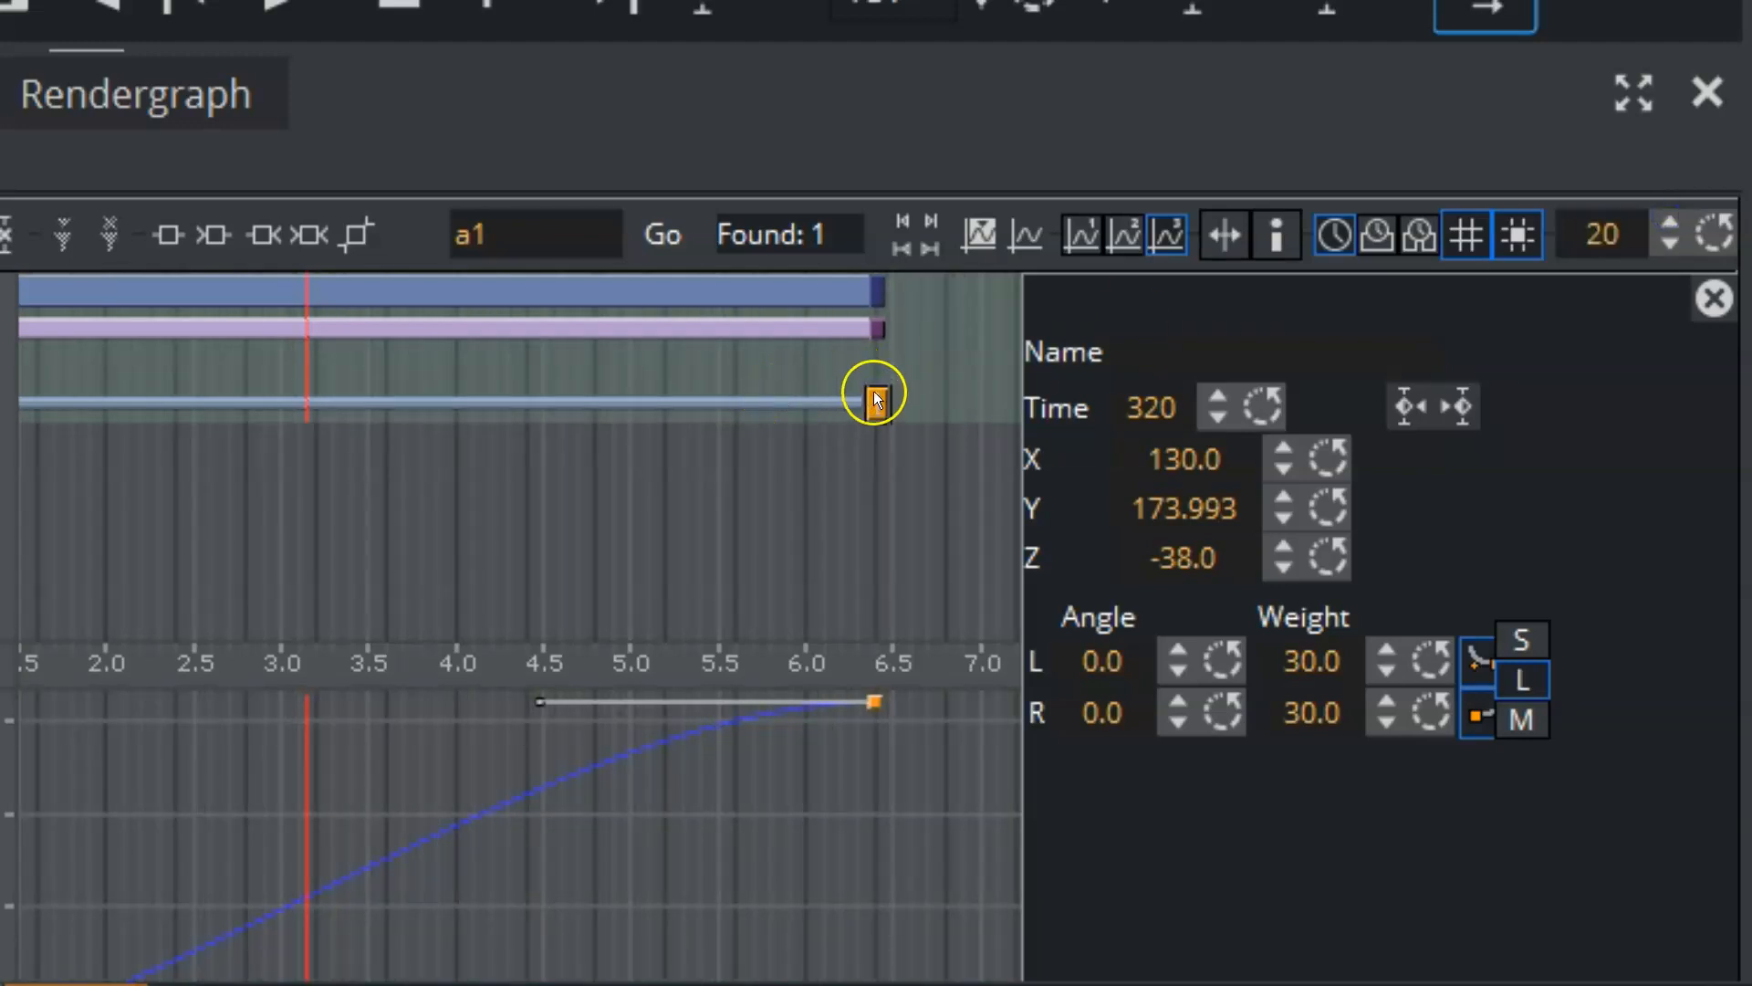
{"action": "left_click_drag", "start_coordinate": [876, 404], "coordinate": [802, 414]}
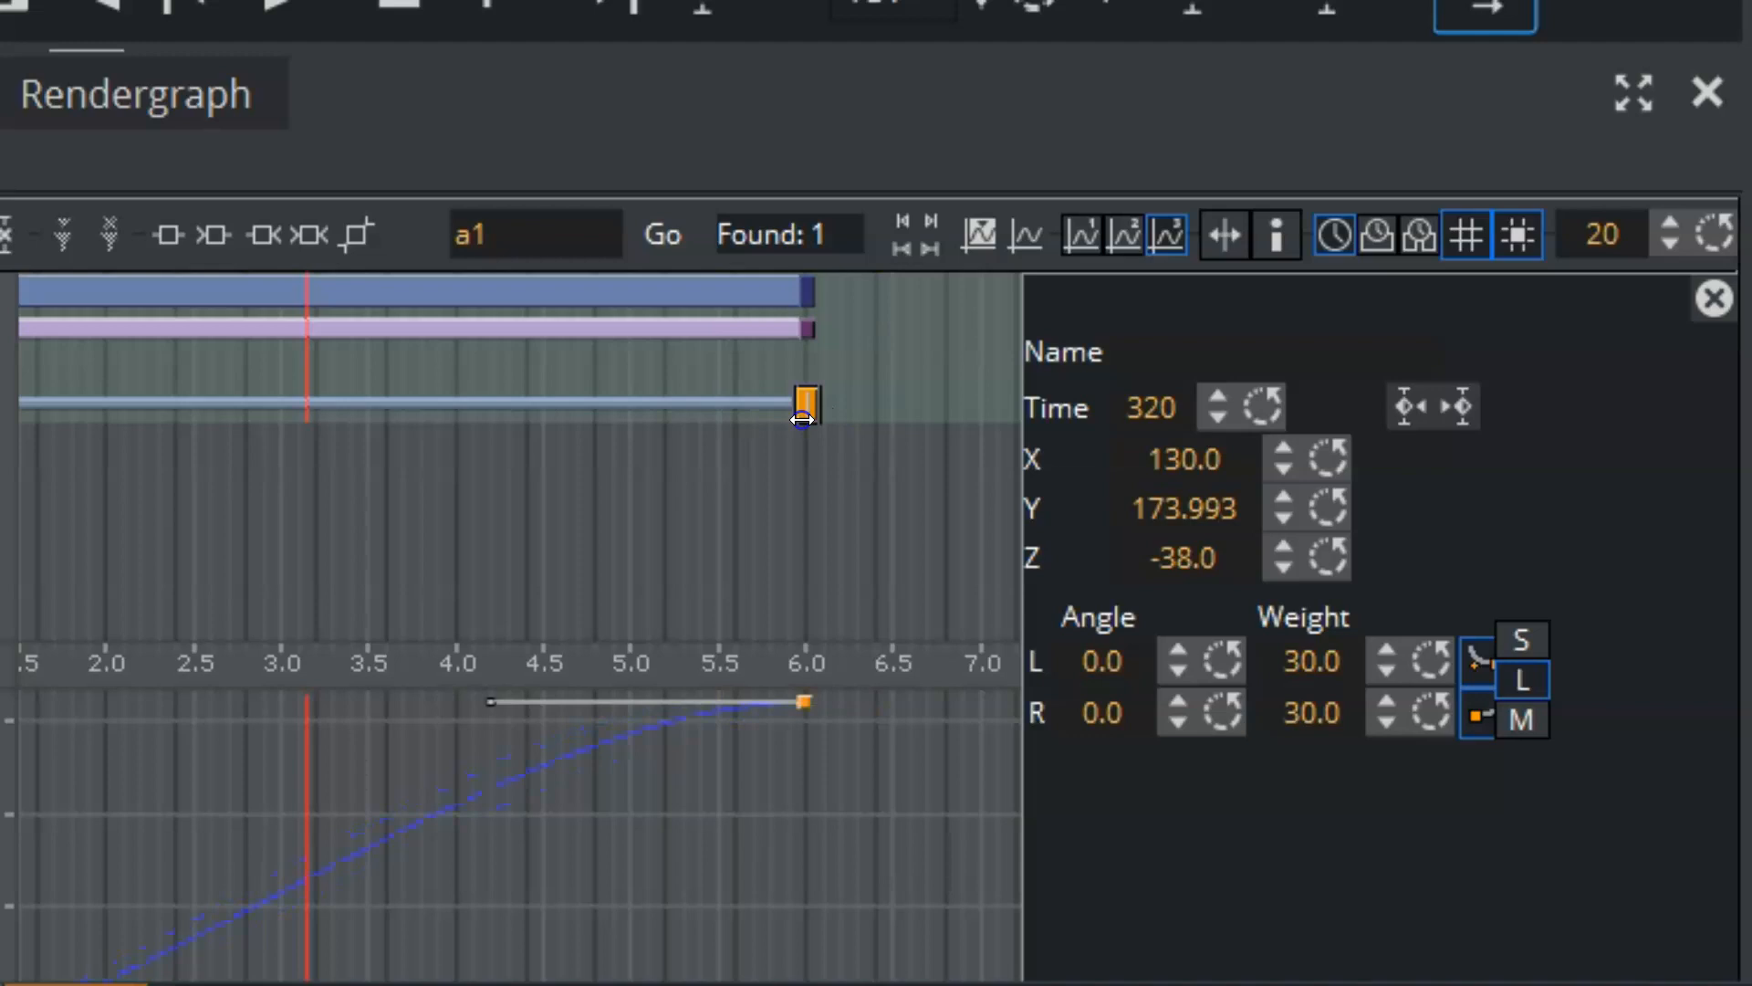
{"action": "left_click_drag", "start_coordinate": [803, 406], "coordinate": [863, 425]}
- Set the timeline's grid snap interval to 12
{"action": "left_click", "coordinate": [1605, 234]}
{"action": "left_click", "coordinate": [1654, 240]}
{"action": "left_click", "coordinate": [1654, 240]}
{"action": "left_click", "coordinate": [1654, 240]}
{"action": "left_click", "coordinate": [1655, 240]}
{"action": "left_click", "coordinate": [1654, 240]}
{"action": "left_click", "coordinate": [1654, 240]}
{"action": "left_click", "coordinate": [1653, 239]}
{"action": "left_click", "coordinate": [1653, 240]}
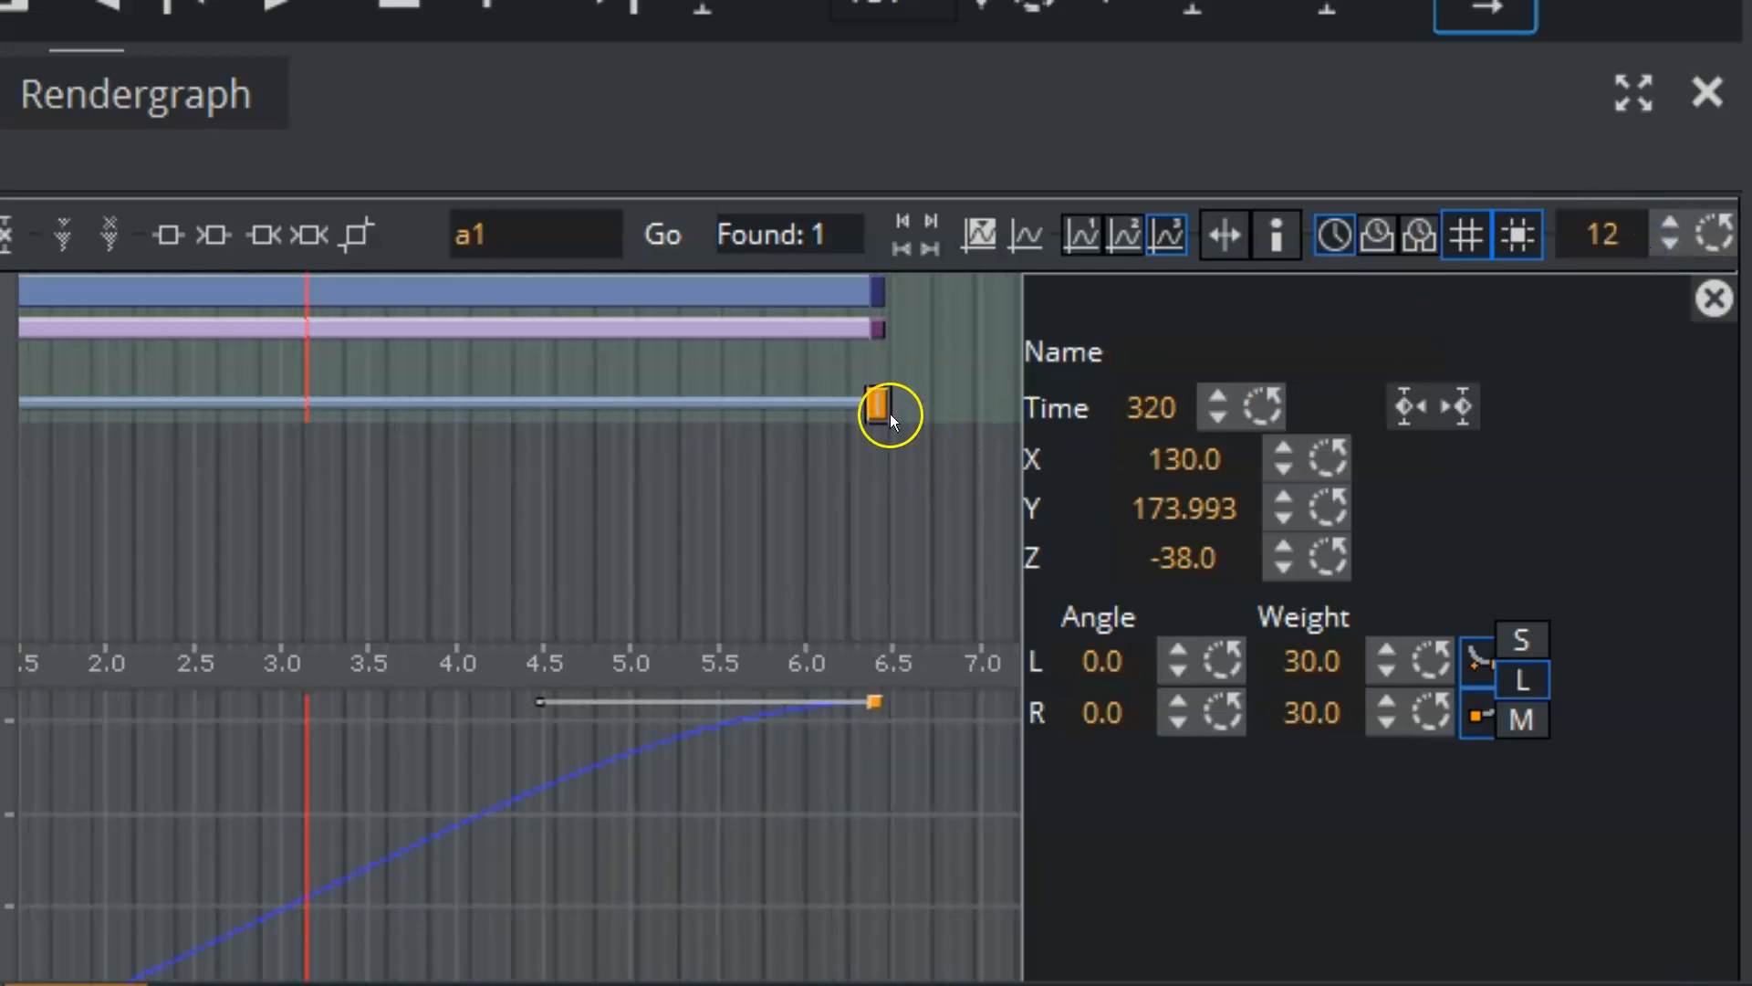
- Move the last Rotation keyframe to field 312 and turn off snapping to the grid
{"action": "left_click_drag", "start_coordinate": [890, 413], "coordinate": [860, 413]}
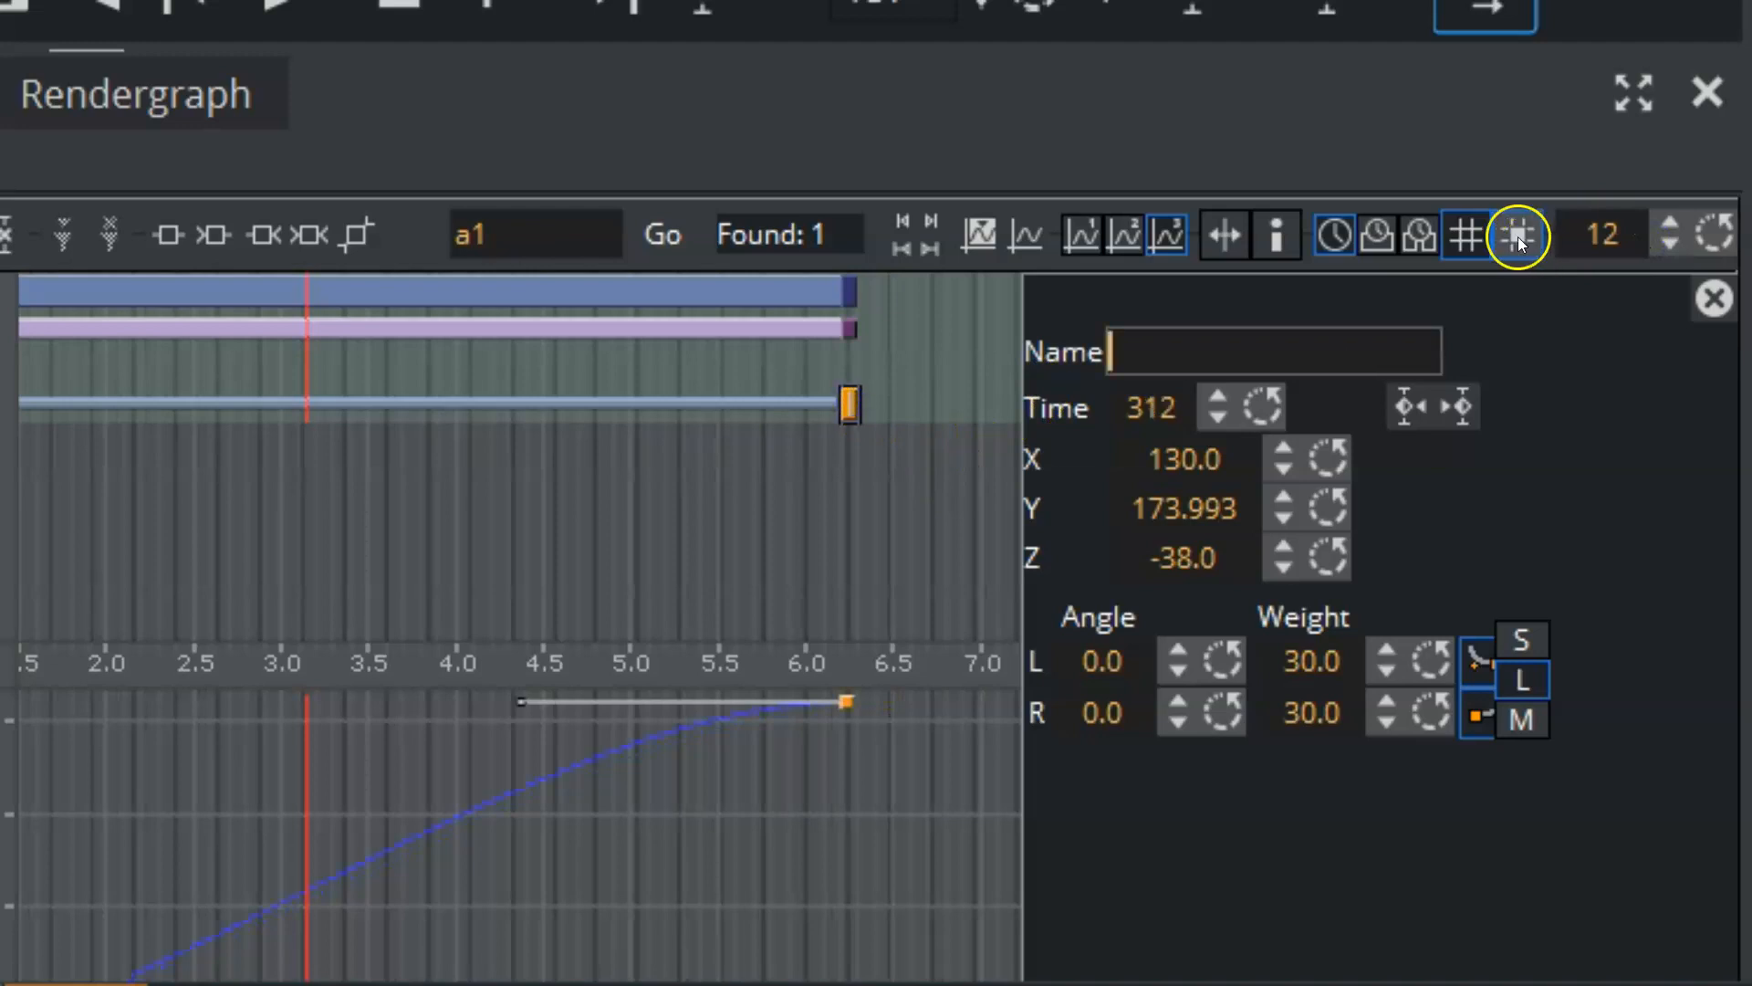
{"action": "left_click", "coordinate": [1515, 233]}
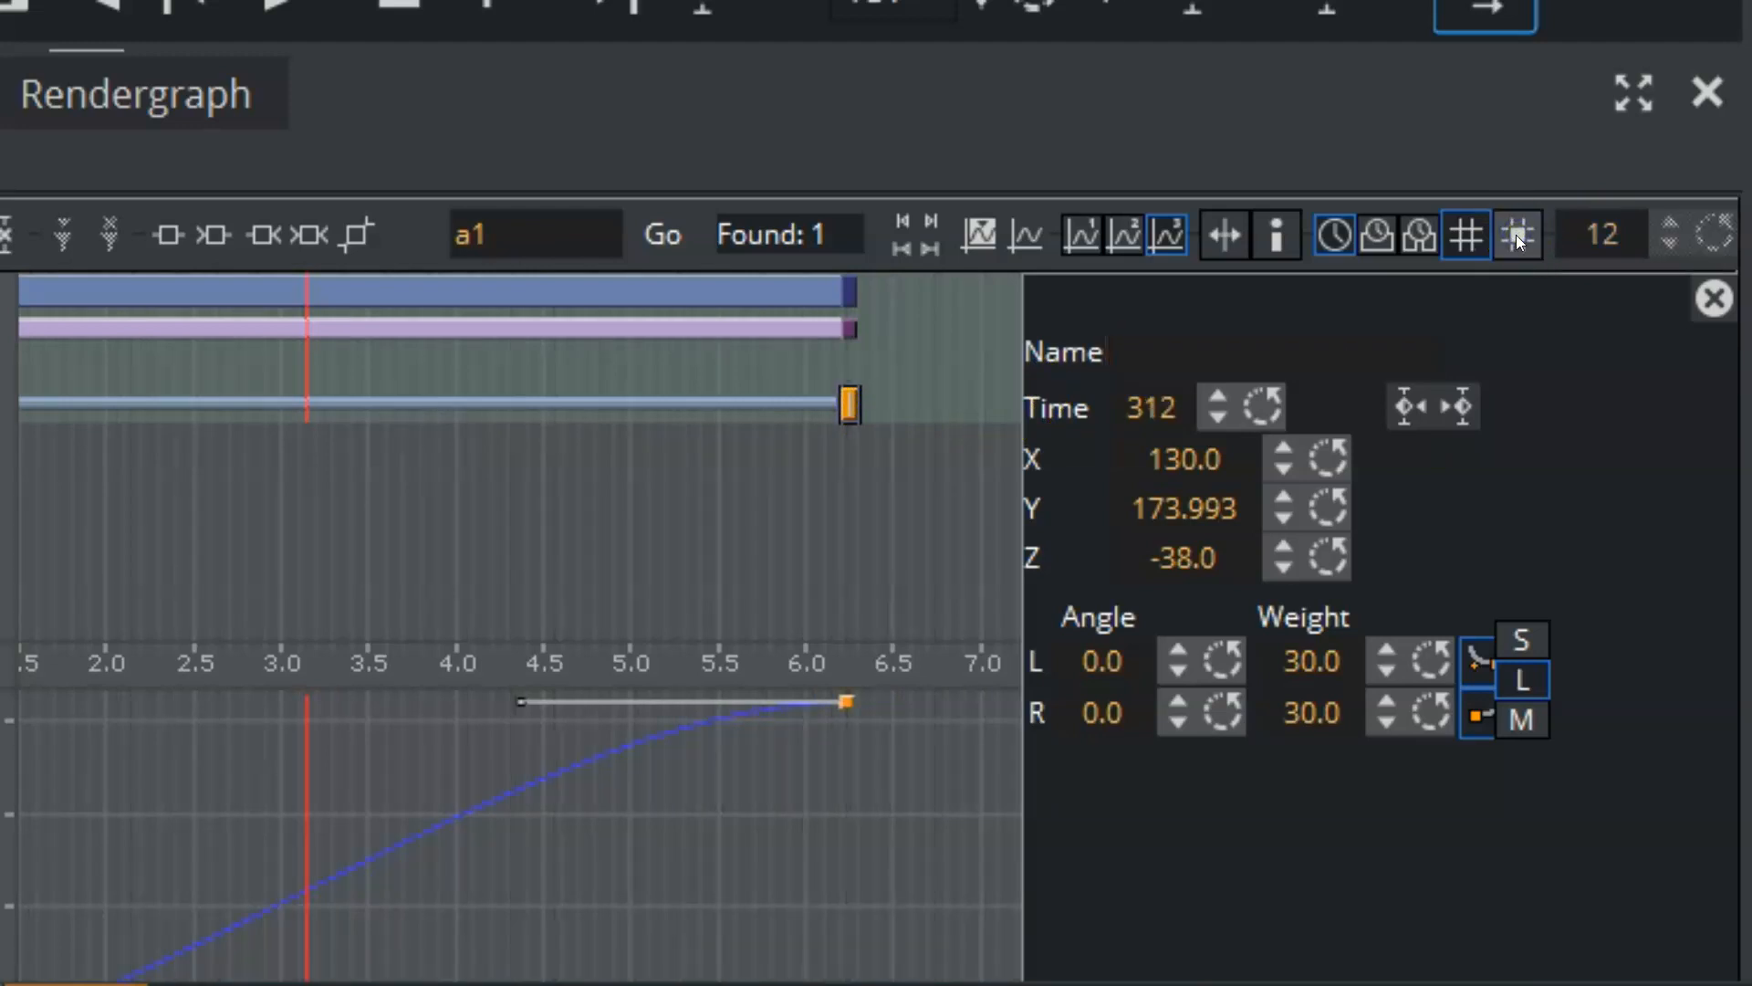